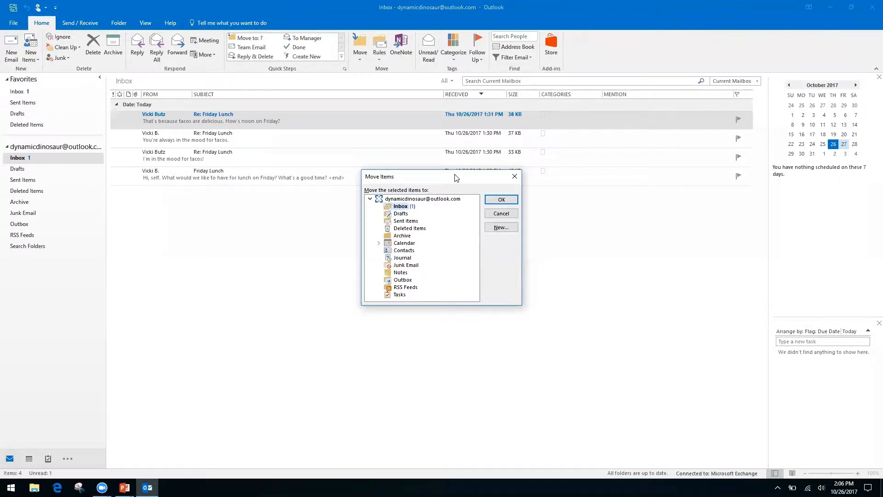
Cancel the Move Items dialog without moving anything, then switch to the Keyboard Shortcuts slide.
key(Down)
key(Down)
key(Down)
key(Down)
key(Up)
key(Up)
key(Up)
key(Up)
click(511, 178)
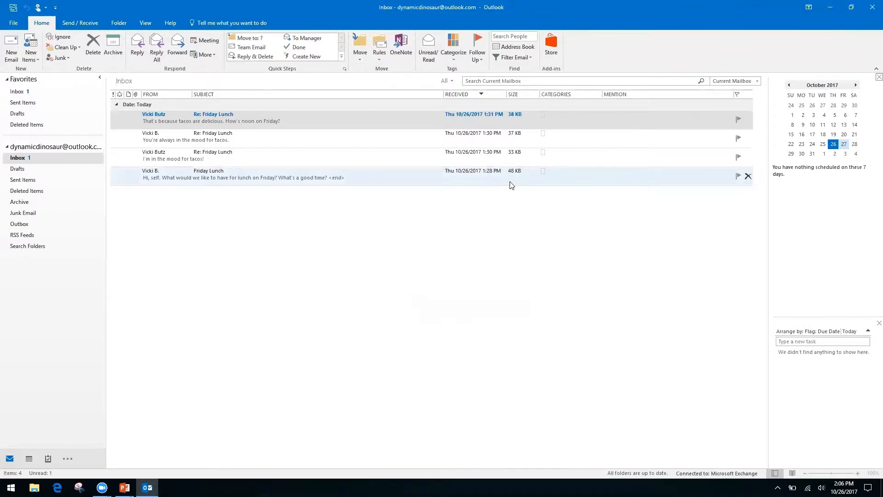
key(alt+Tab)
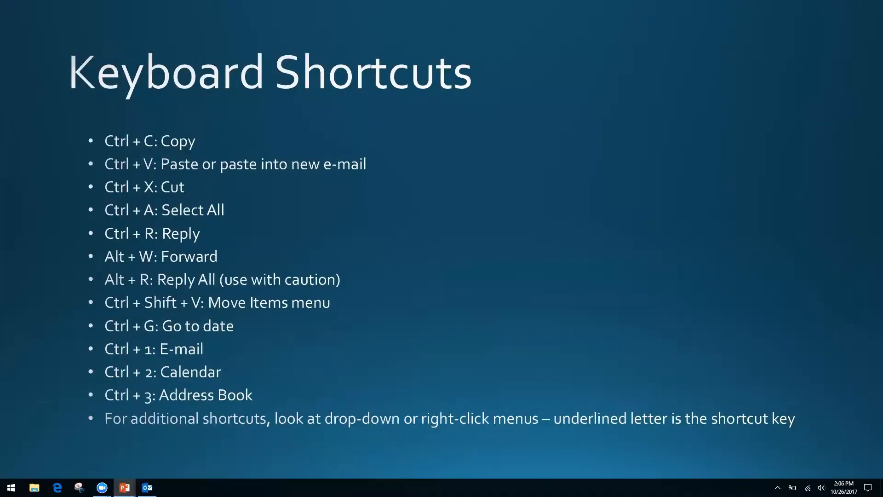
Switch from the Keyboard Shortcuts slide back to the Outlook Inbox.
key(alt+Tab)
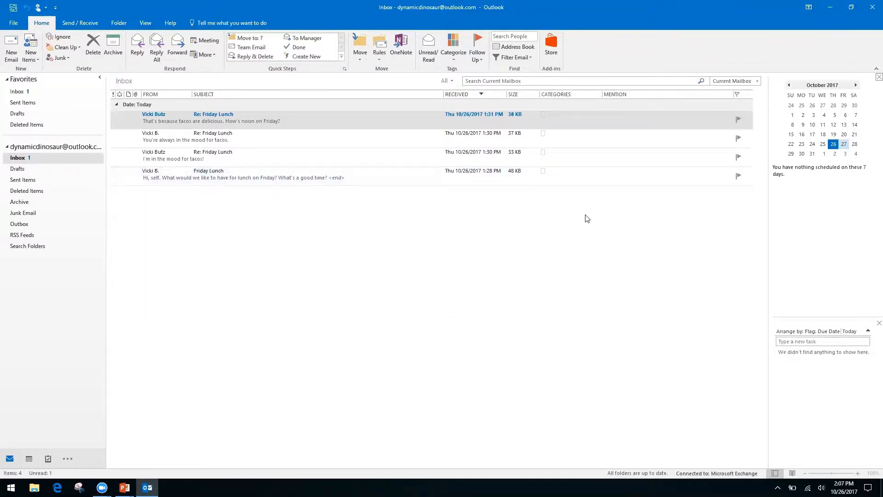
Open the Calendar with Ctrl+2, widen the month grid, and go to 11/2/17.
key(ctrl+2)
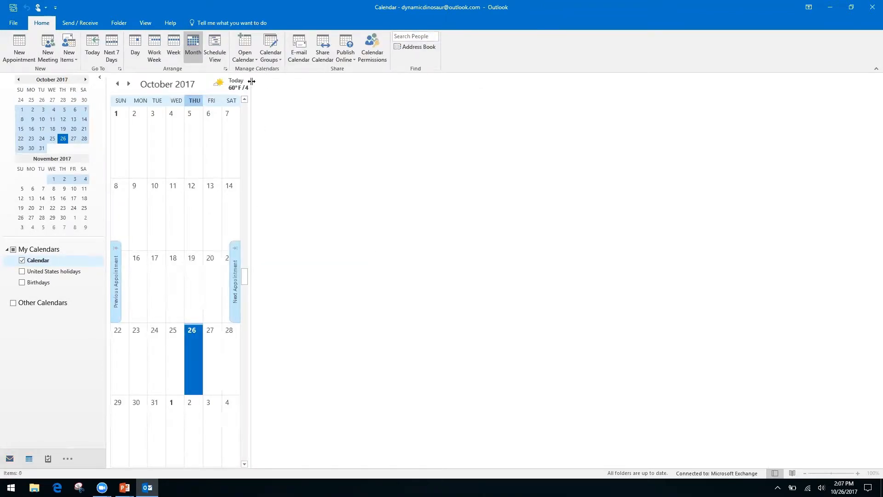
drag(250, 85, 766, 160)
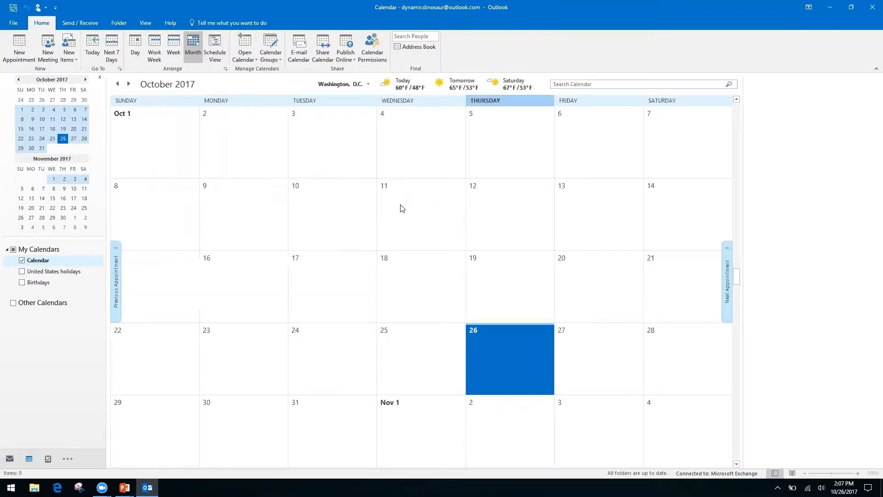
key(ctrl+g)
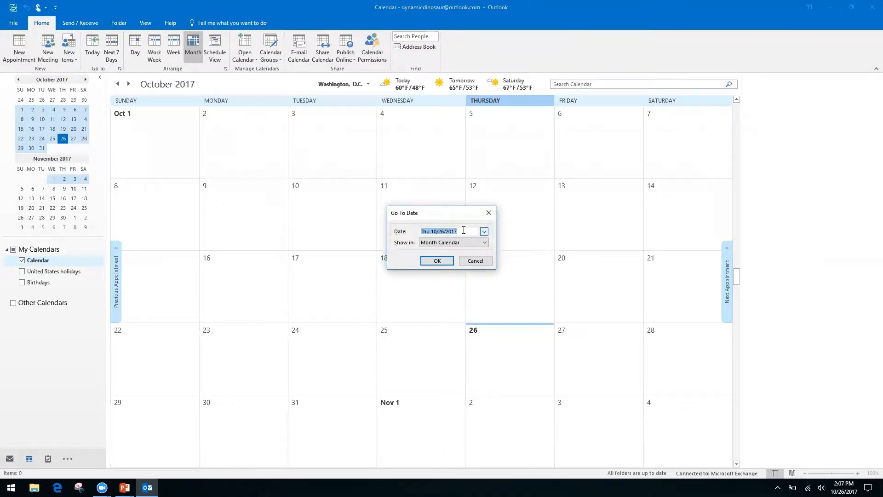
text(11/2/17)
key(Return)
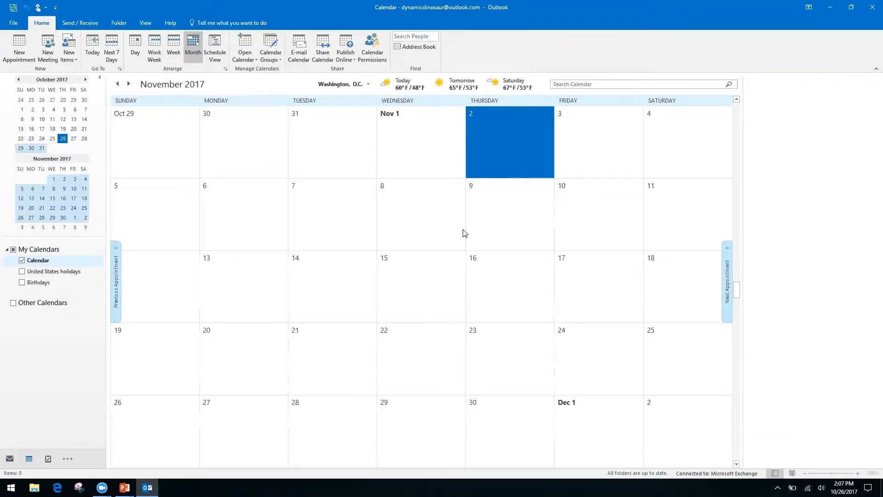
Page the calendar forward toward March 2018, back to October 2017, then switch to the slide.
click(86, 80)
click(87, 80)
click(87, 80)
click(87, 80)
click(86, 80)
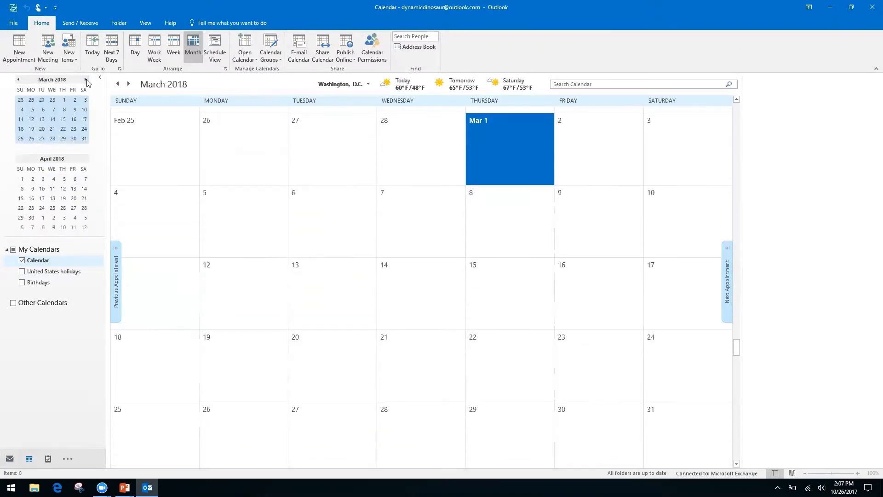
click(18, 80)
click(18, 80)
click(18, 80)
click(18, 80)
click(18, 80)
click(18, 80)
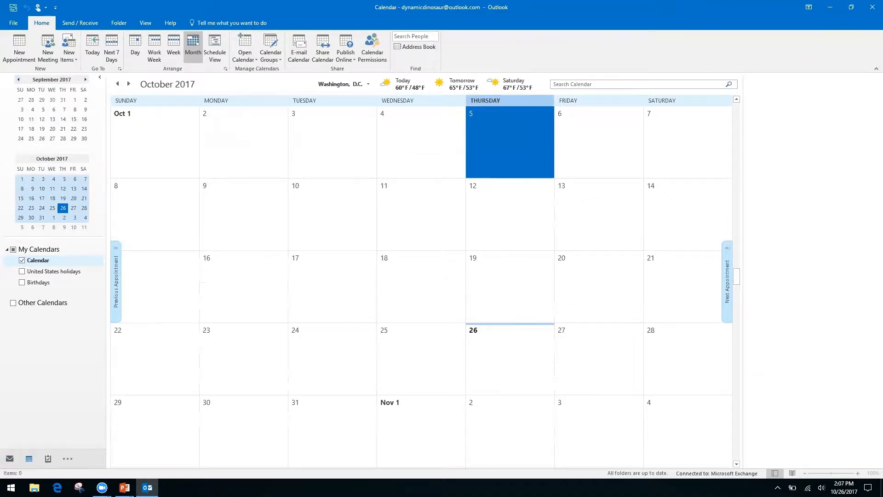
key(alt+Tab)
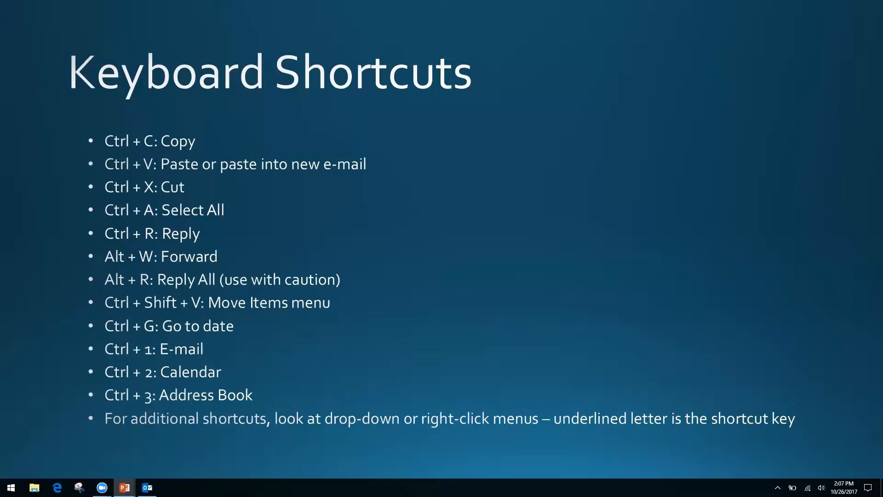
Return from the slide to Outlook's October 2017 calendar month view.
key(alt+Tab)
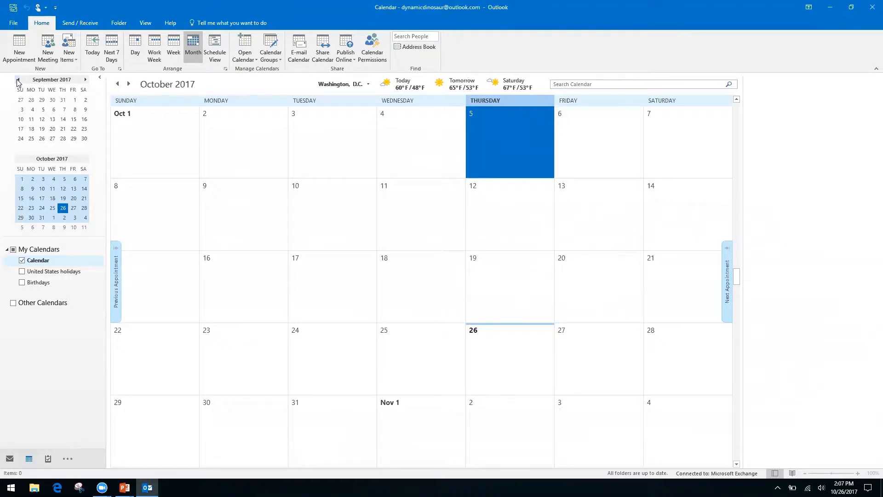
Cycle through Mail, Calendar and Contacts with Ctrl+1–3, and preview the extra navigation areas list.
key(ctrl+1)
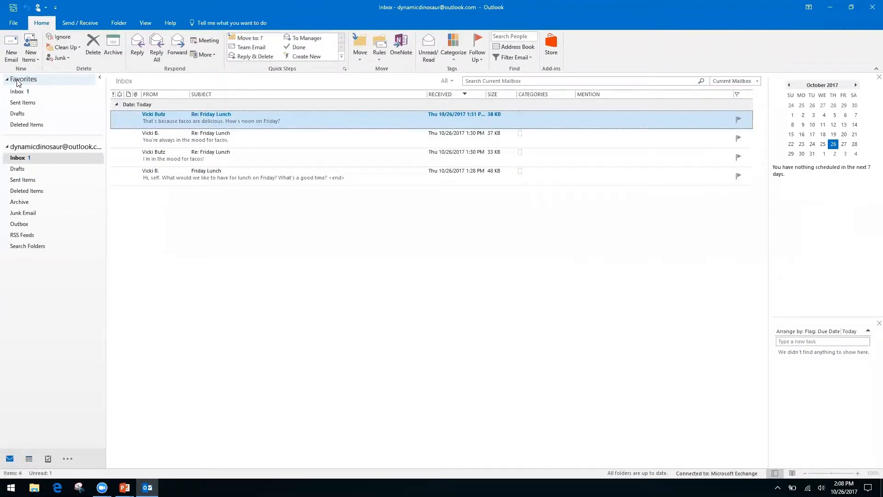
key(ctrl+2)
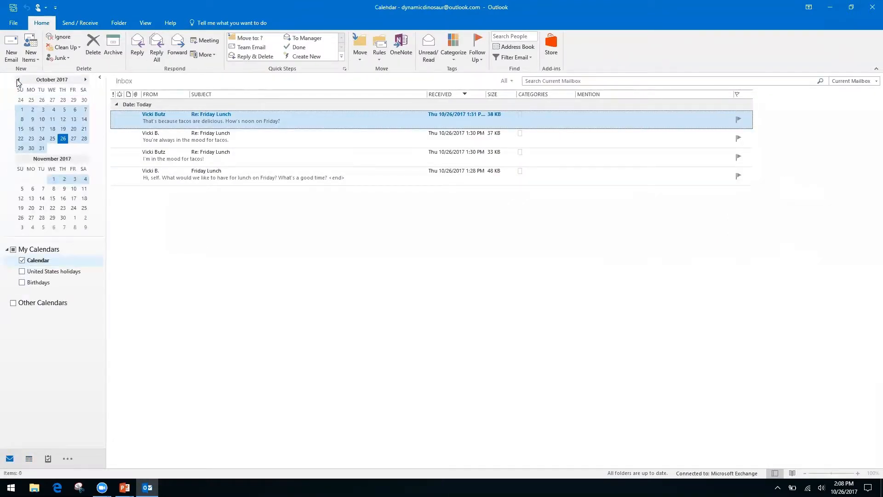
key(ctrl+3)
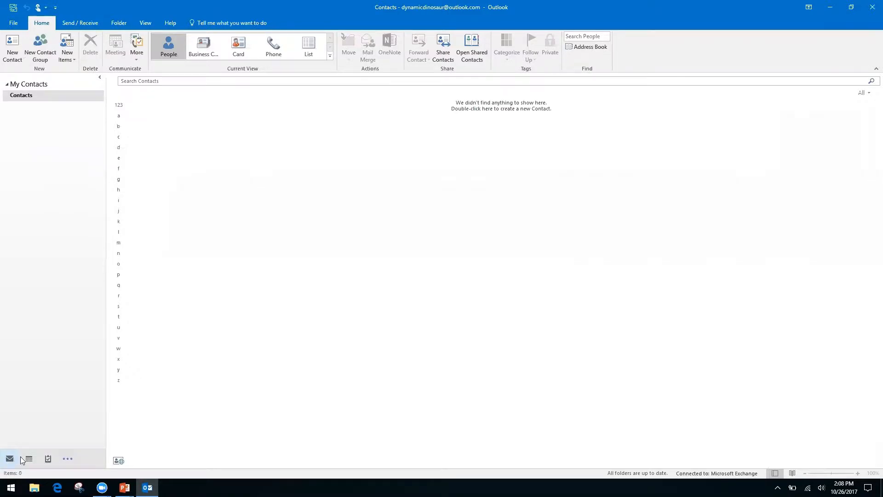
mouse_move(35, 459)
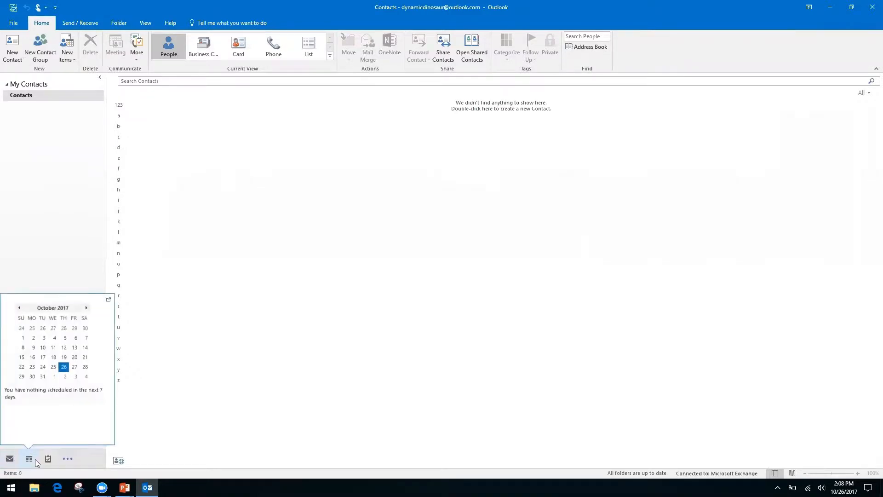
click(70, 460)
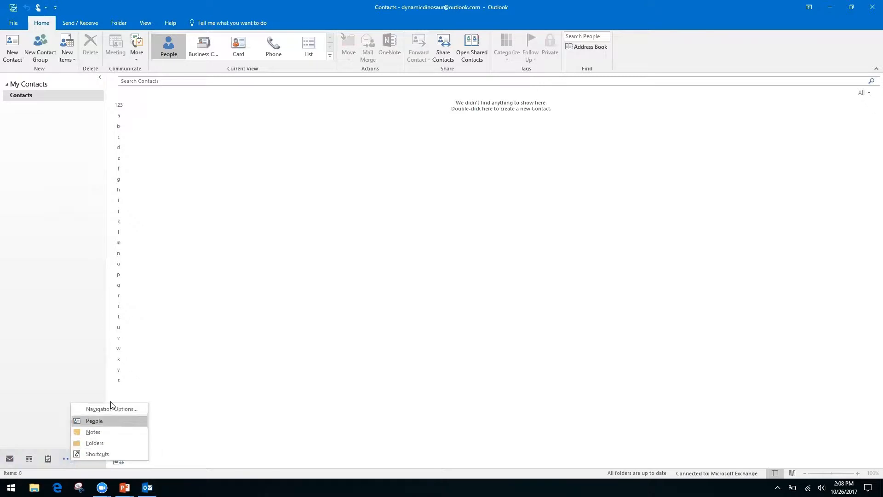
click(36, 386)
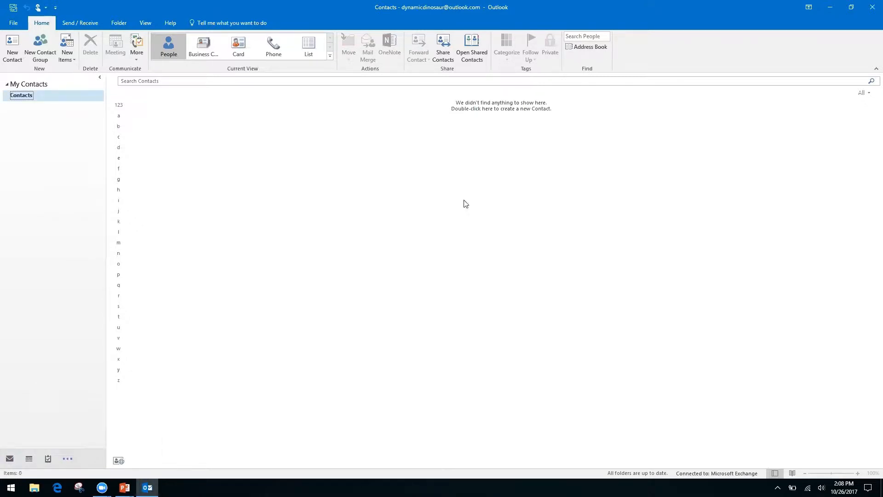
mouse_move(12, 458)
Run through Mail, Calendar, Contacts and Notes with Ctrl+1–5, ending back in the Inbox.
key(ctrl+1)
key(ctrl+2)
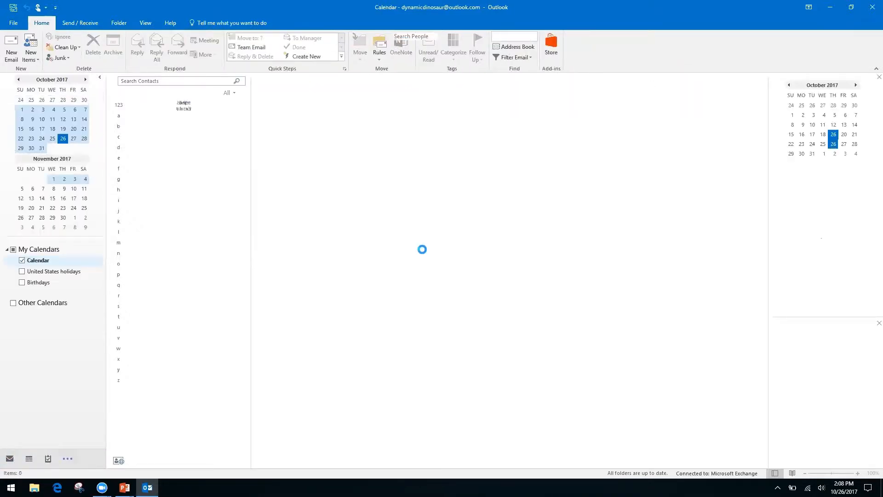
key(ctrl+3)
key(ctrl+4)
key(ctrl+5)
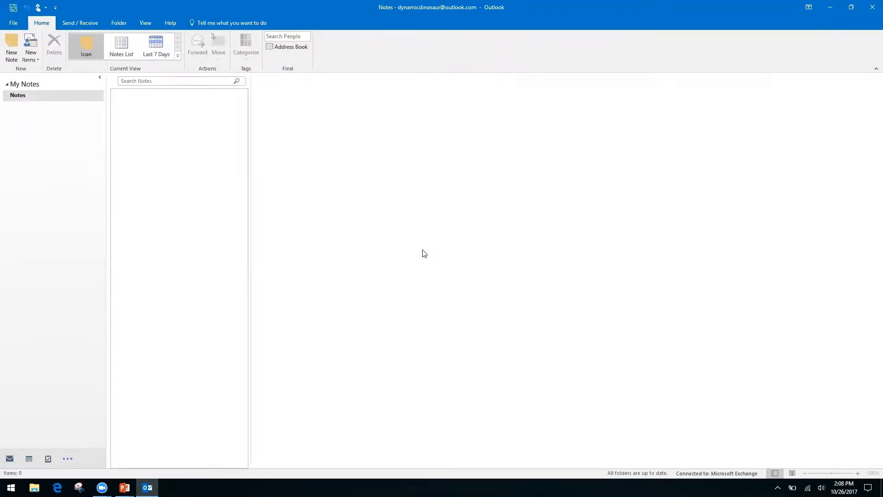
key(ctrl+1)
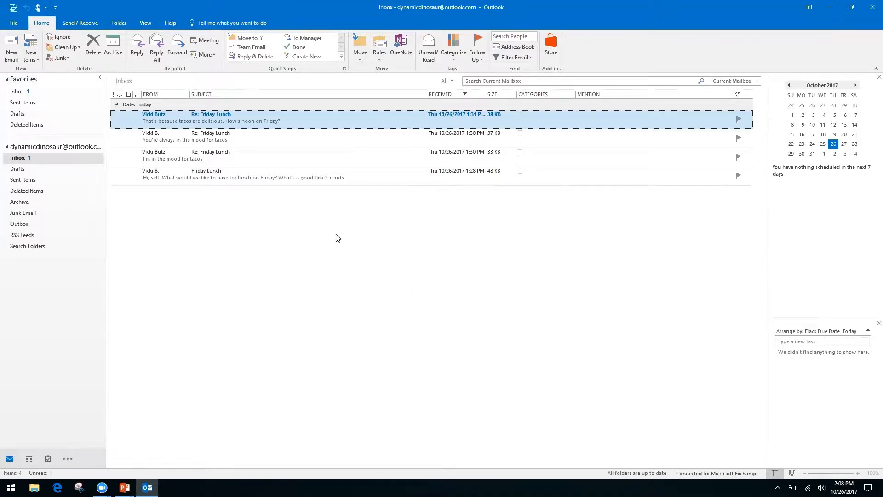
key(alt+Tab)
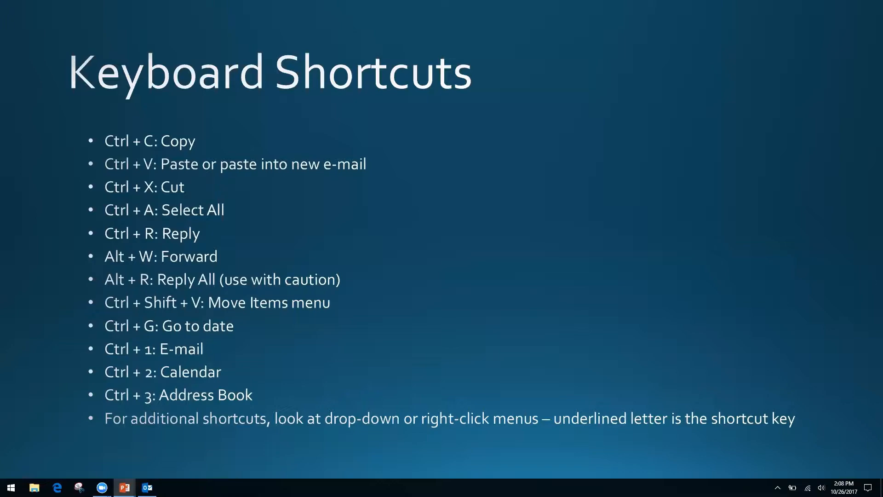
key(alt+Tab)
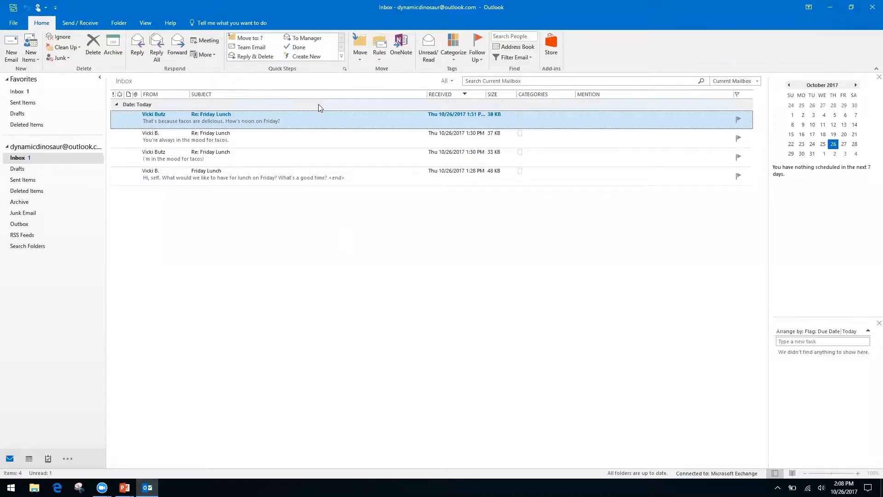
right_click(320, 123)
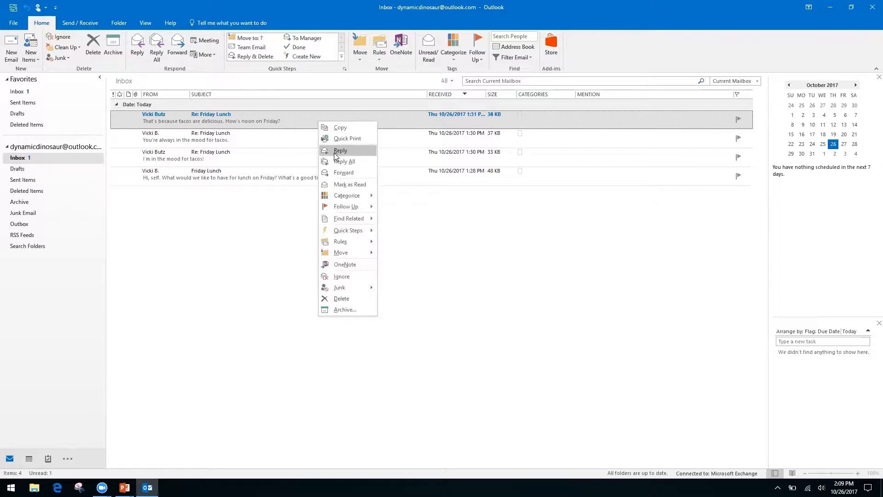
right_click(422, 223)
key(Escape)
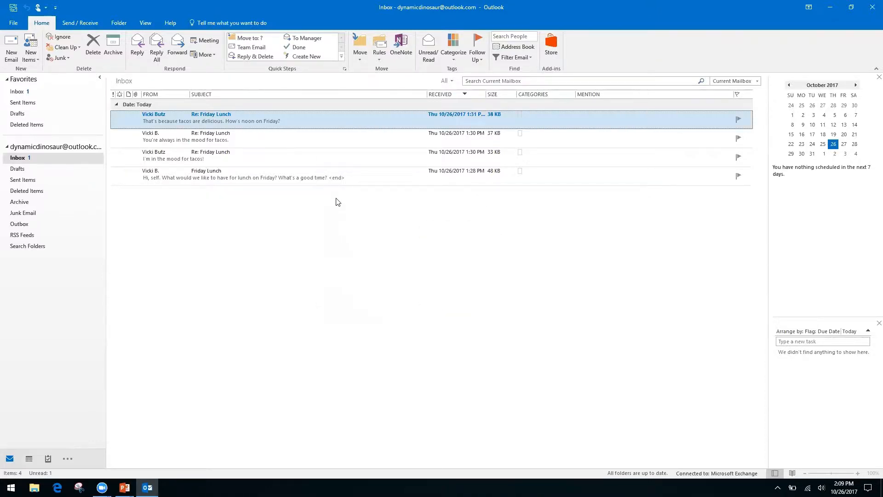
right_click(316, 115)
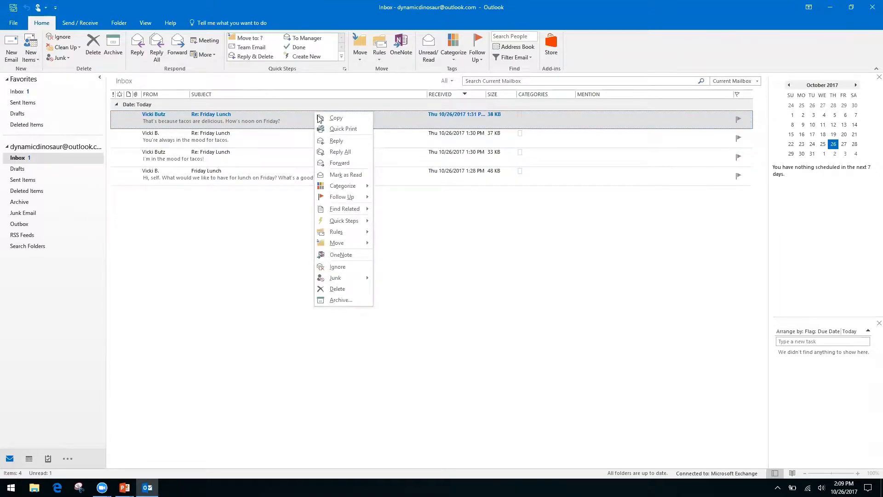
click(452, 244)
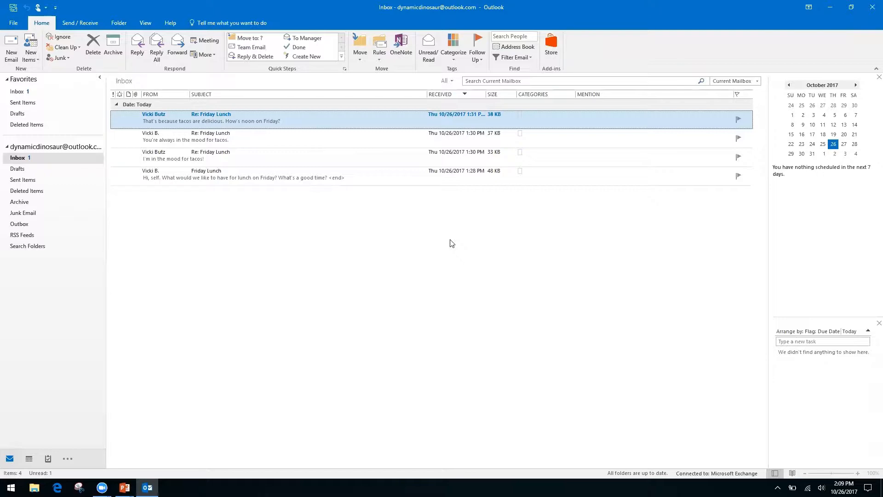
Advance the slide show to Productivity & Calendars, then bring the Outlook Inbox window back.
key(alt+Tab)
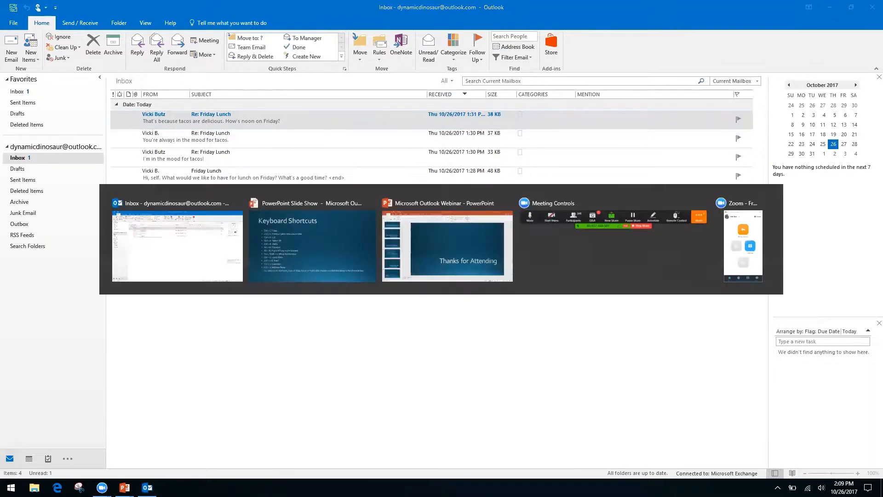
key(Right)
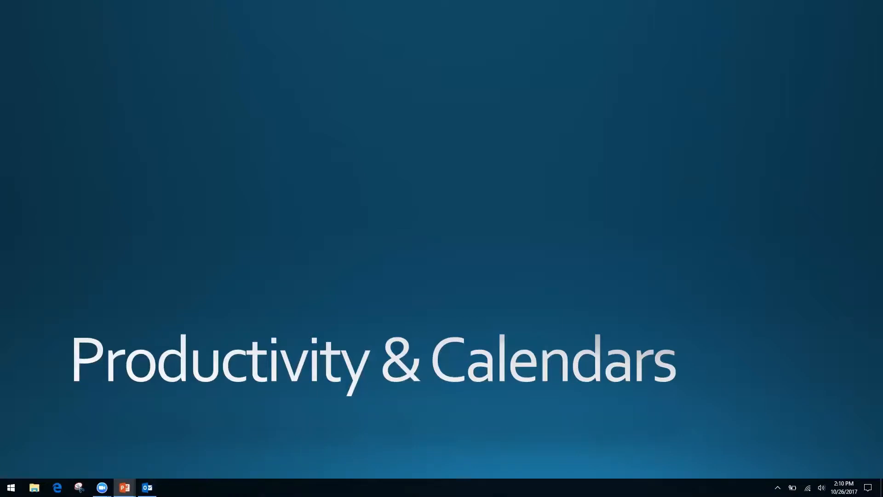
key(alt+Tab)
key(Tab)
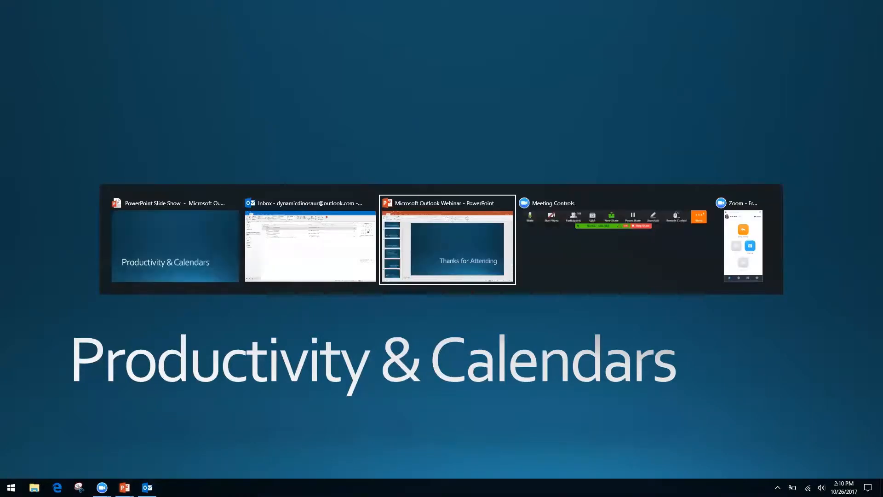
key(shift+Tab)
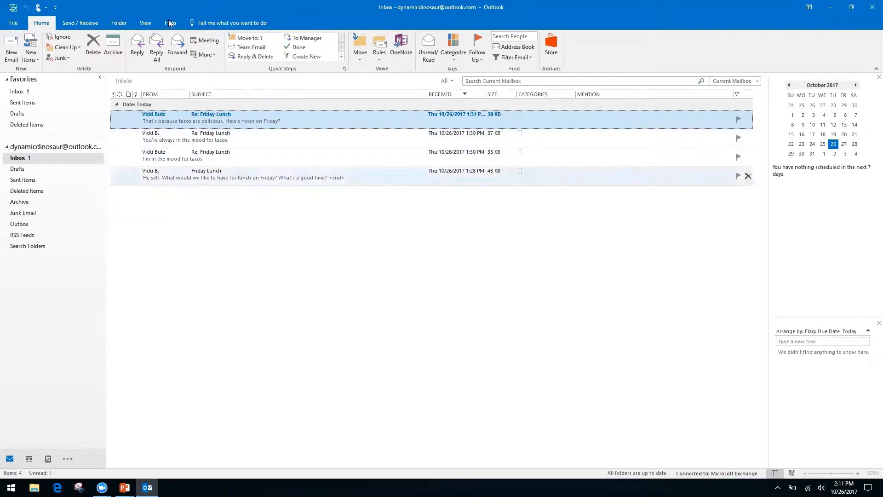
Tick Show as Conversations on the Inbox's View tab.
click(146, 23)
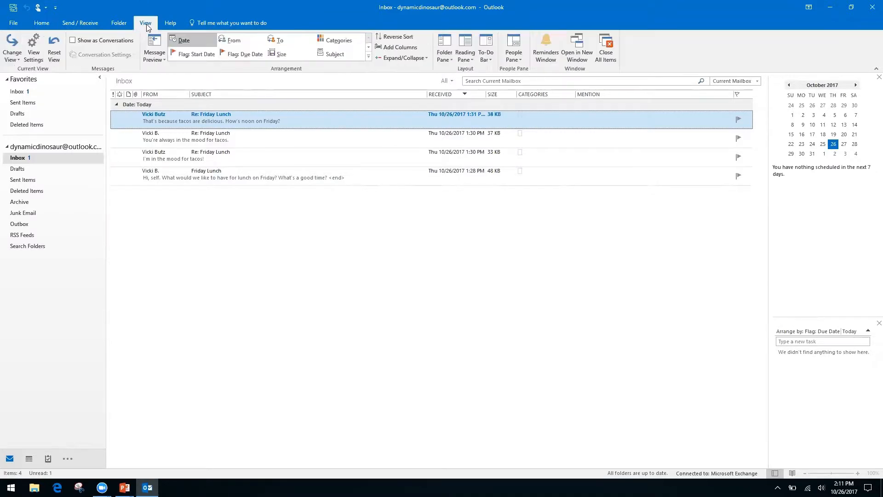
click(72, 41)
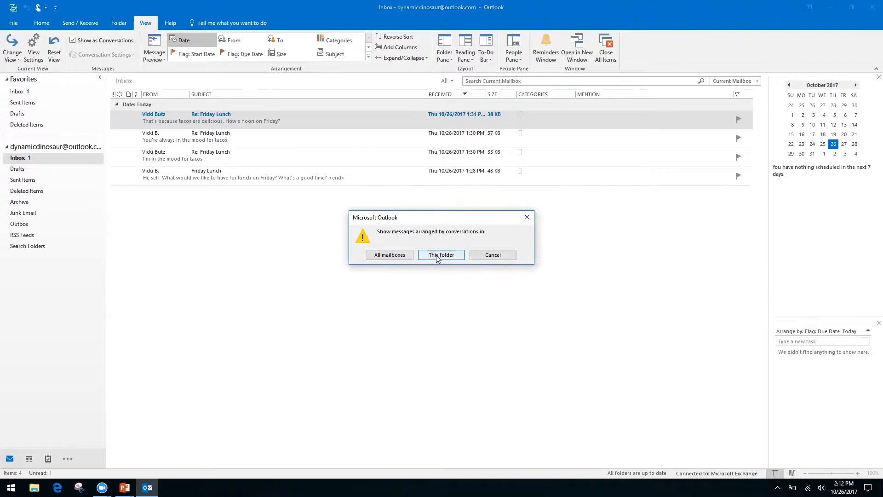
Apply conversation view to all mailboxes and open the newest Re: Friday Lunch reply.
click(389, 254)
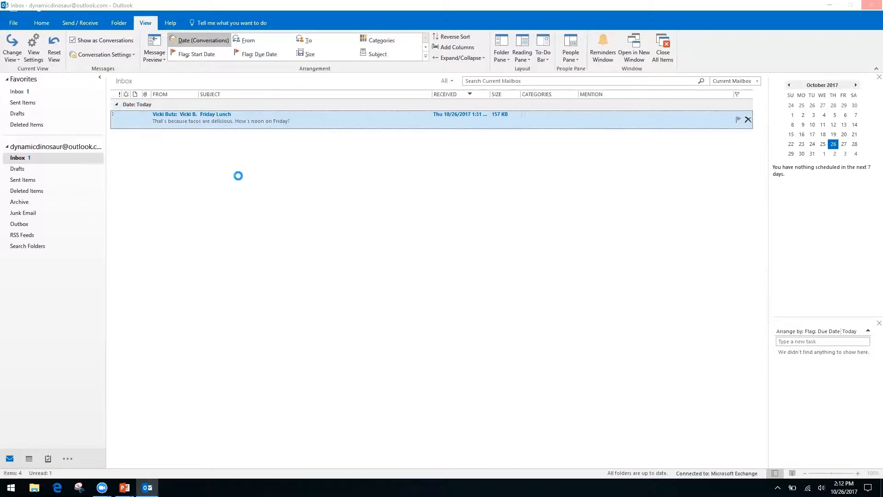
key(Return)
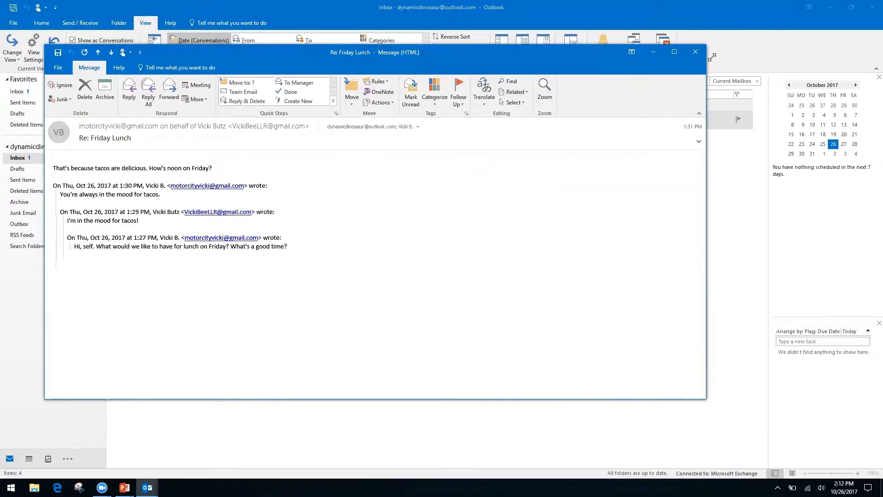
Close the reply window and expand the Friday Lunch conversation to list its four messages.
click(694, 52)
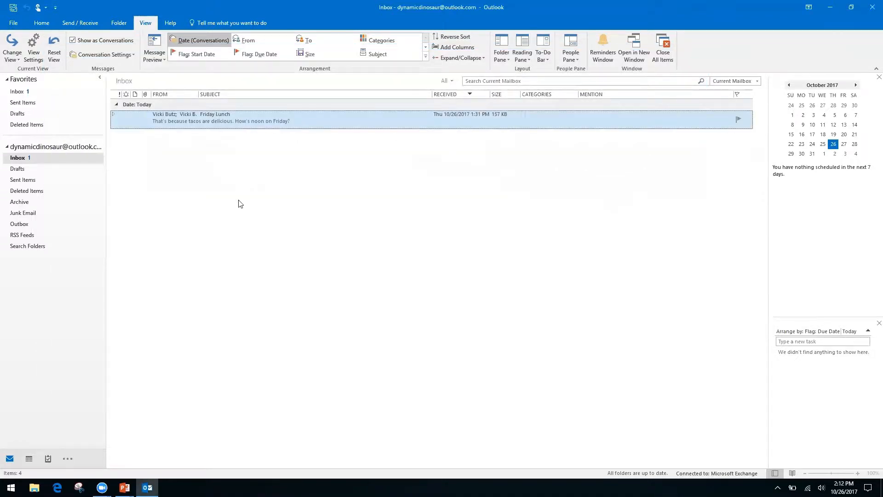
click(113, 115)
click(113, 117)
click(113, 115)
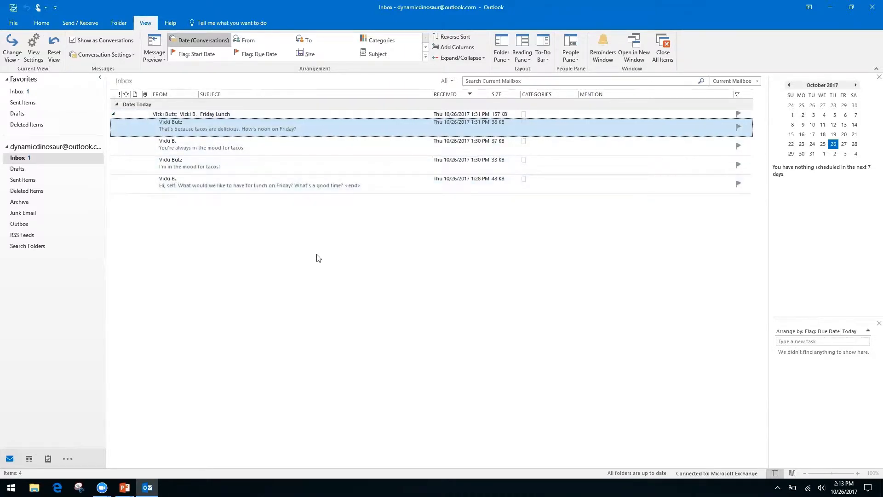
Open the bottom 'Hi, self...' message, the original Friday Lunch question, in its own window.
double_click(291, 182)
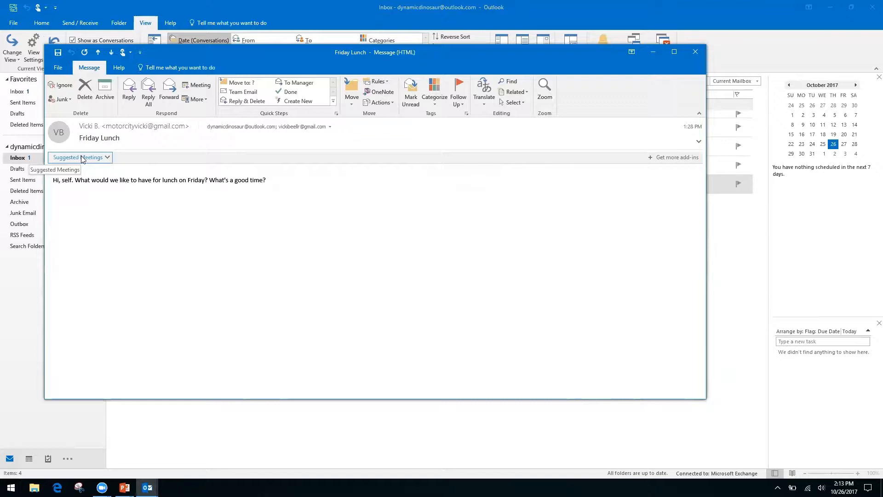
Add the suggested Friday lunch at Ihop, 12:00–12:30 PM October 27, 2017, to the calendar, then close the message.
click(106, 158)
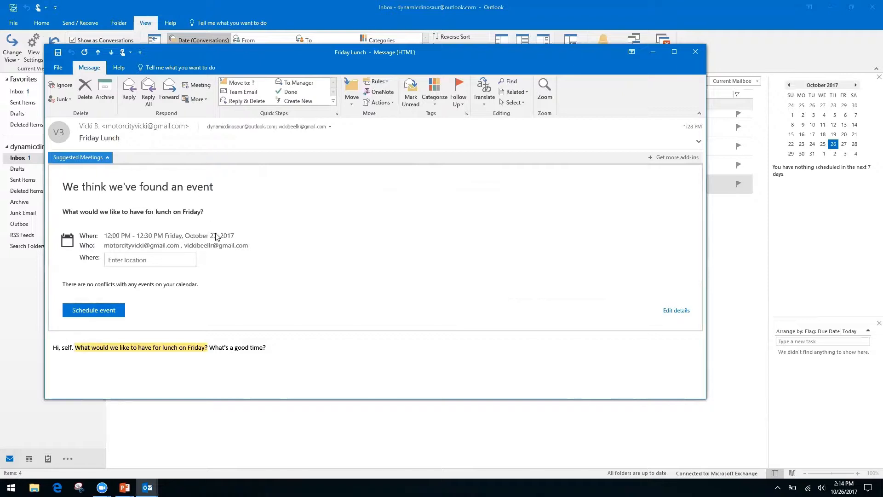
click(148, 260)
text(Ihop)
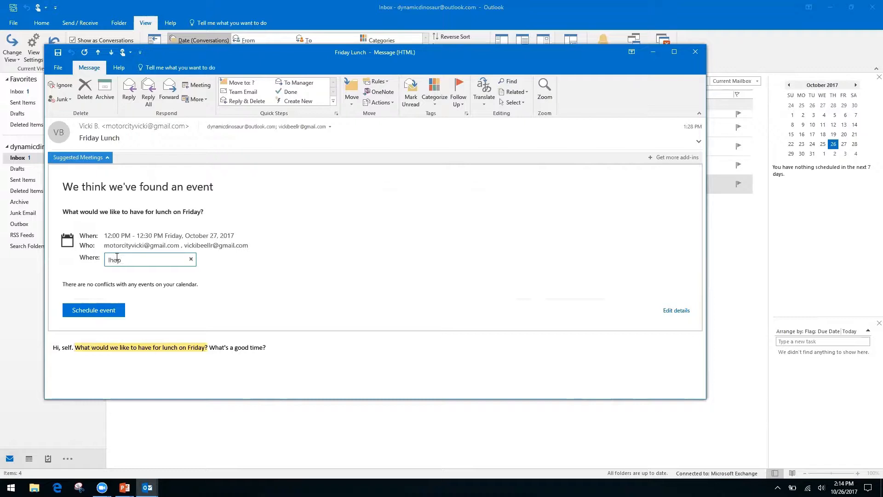
key(Return)
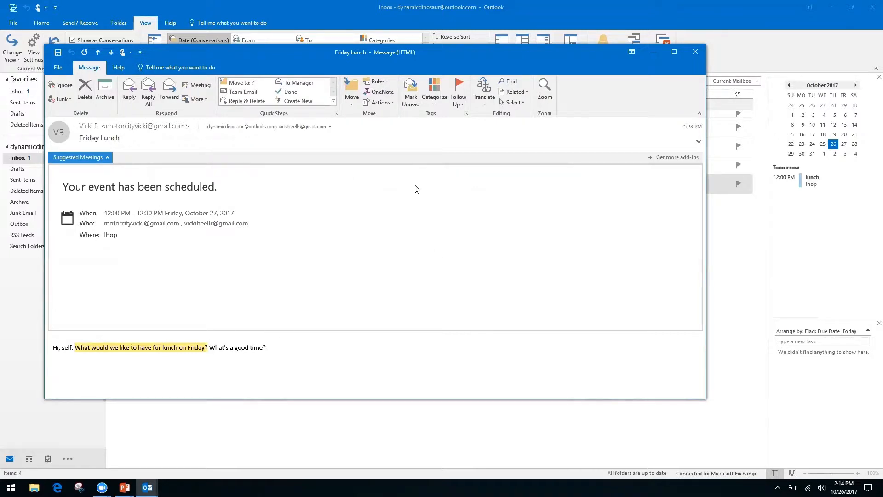
click(696, 52)
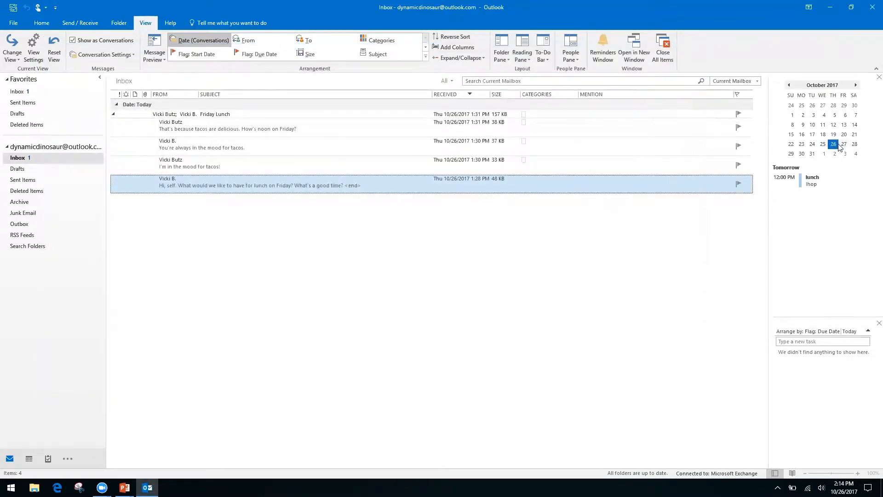
Open Friday, October 27 in the October 2017 calendar to show the 12:00pm Ihop lunch.
double_click(845, 145)
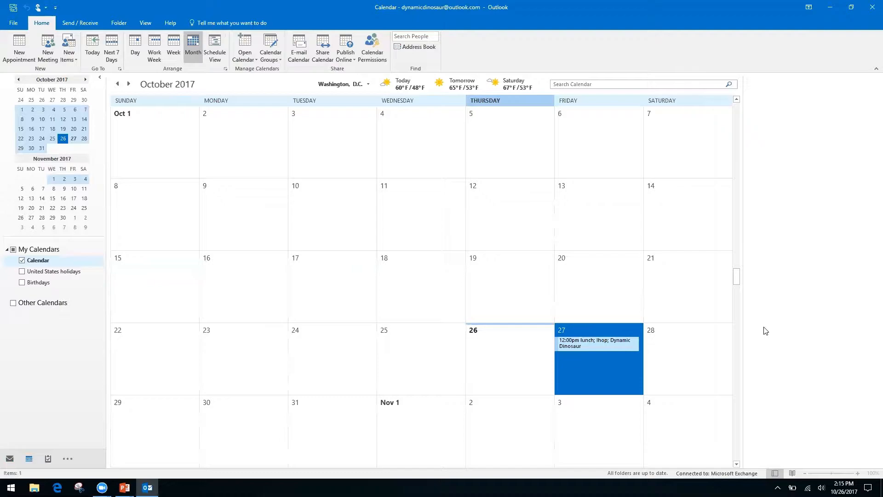
Switch to the Productivity & Calendars slide in PowerPoint with Alt+Tab.
key(alt+Tab)
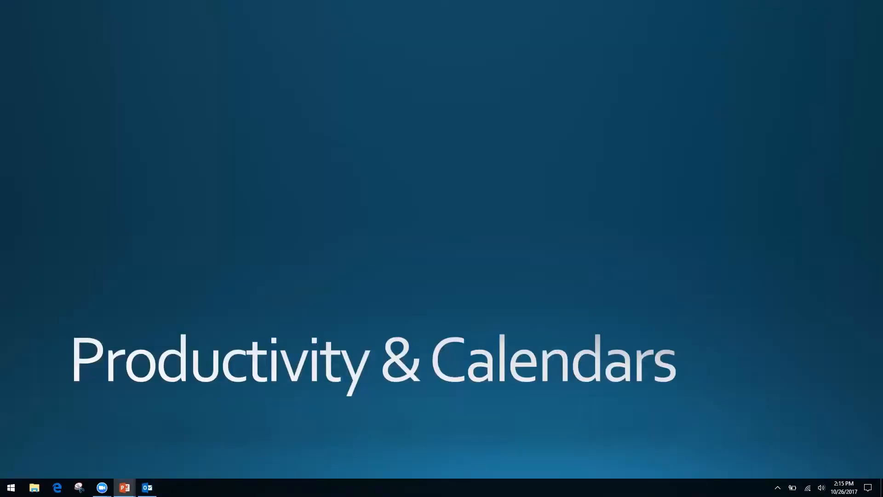
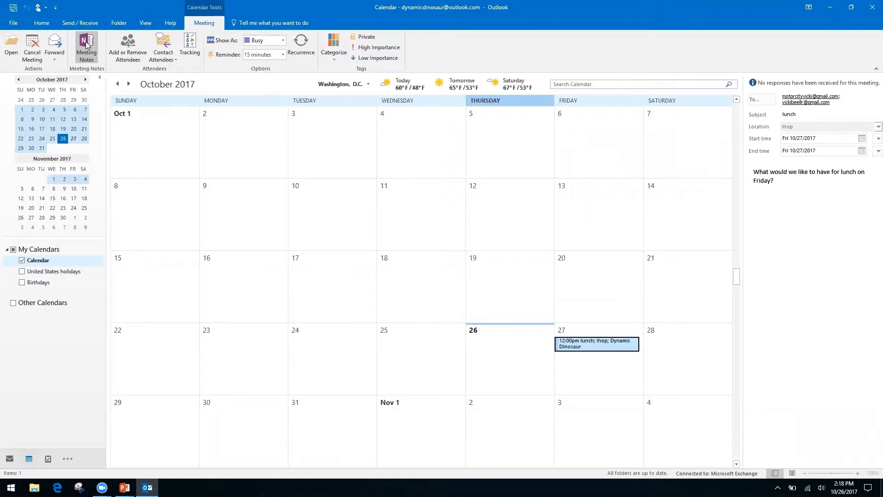
Start Meeting Notes for the Ihop lunch meeting and choose 'Take notes on your own'.
click(85, 43)
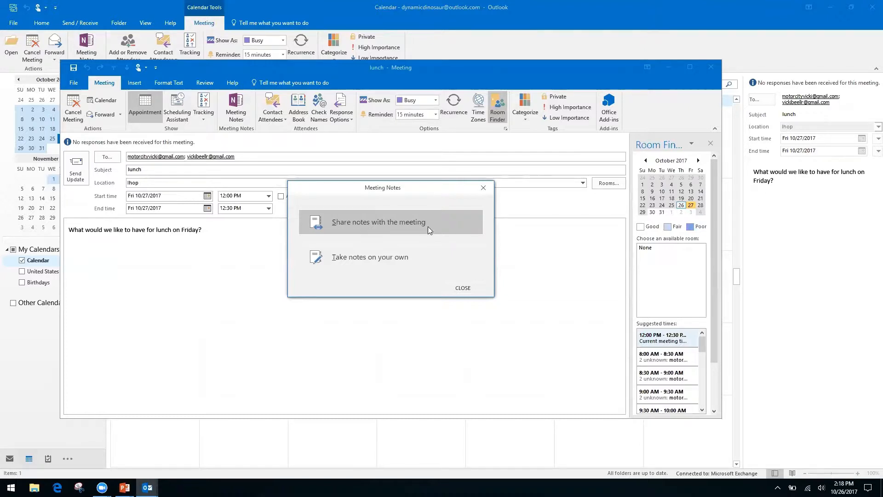
click(365, 258)
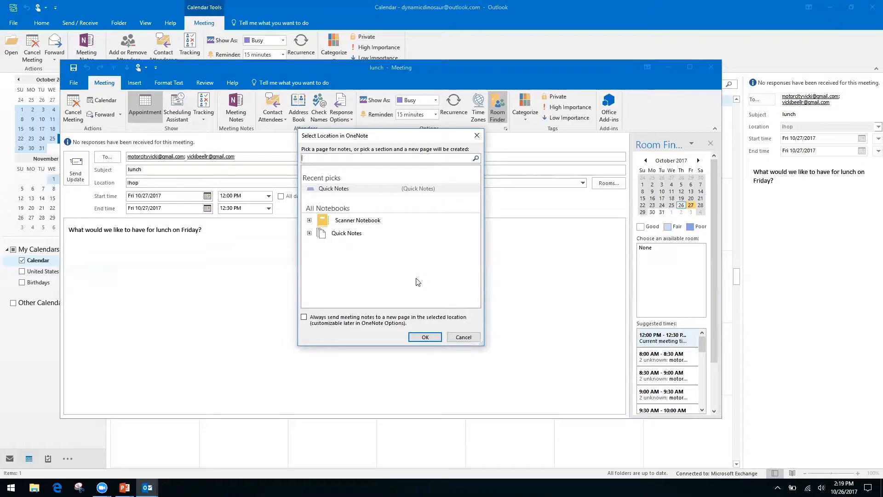
Store the lunch notes in the Quick Notes section, creating a OneNote 'lunch' page with meeting details.
click(348, 235)
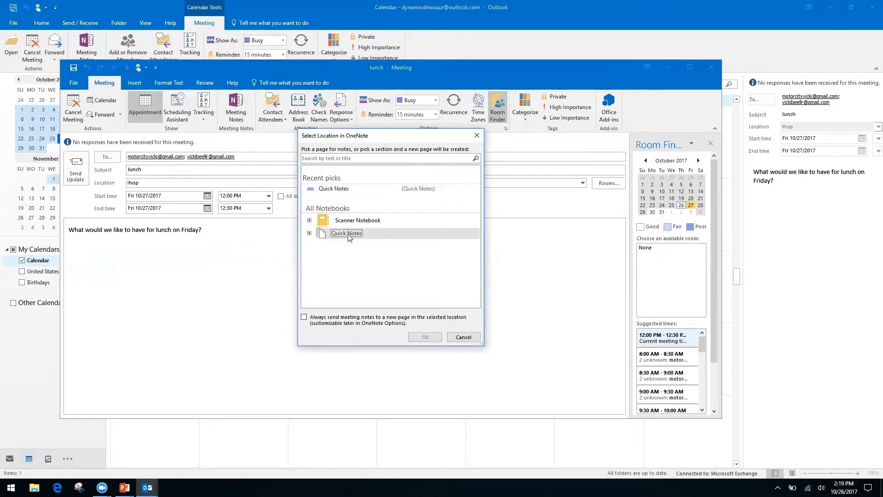
click(310, 234)
click(354, 244)
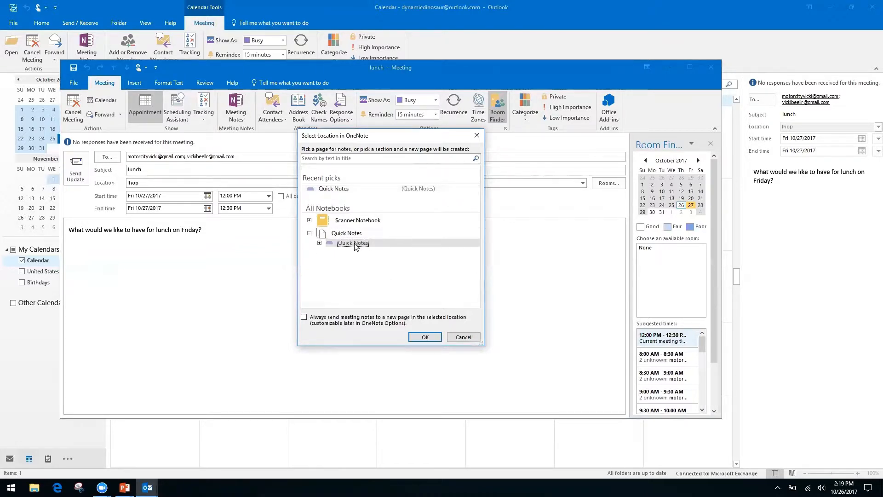
click(423, 340)
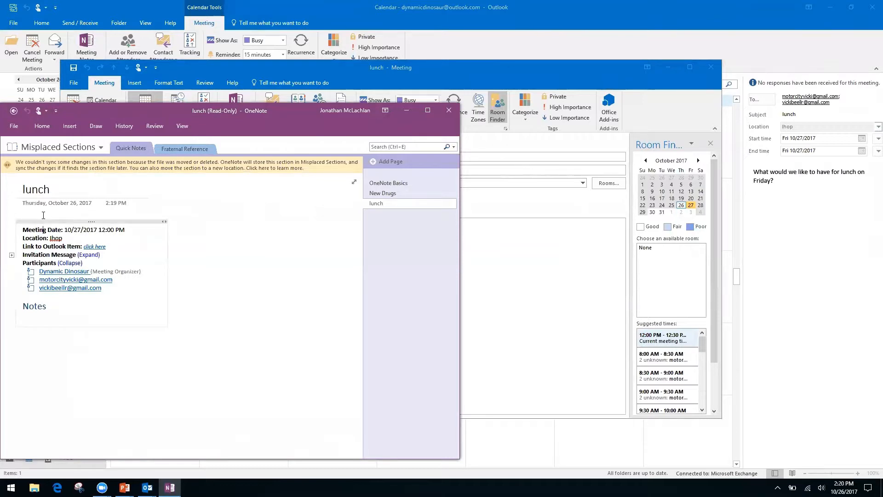
Try writing under the read-only lunch page's Notes heading, then go back to the empty Quick Notes section.
click(68, 351)
right_click(60, 306)
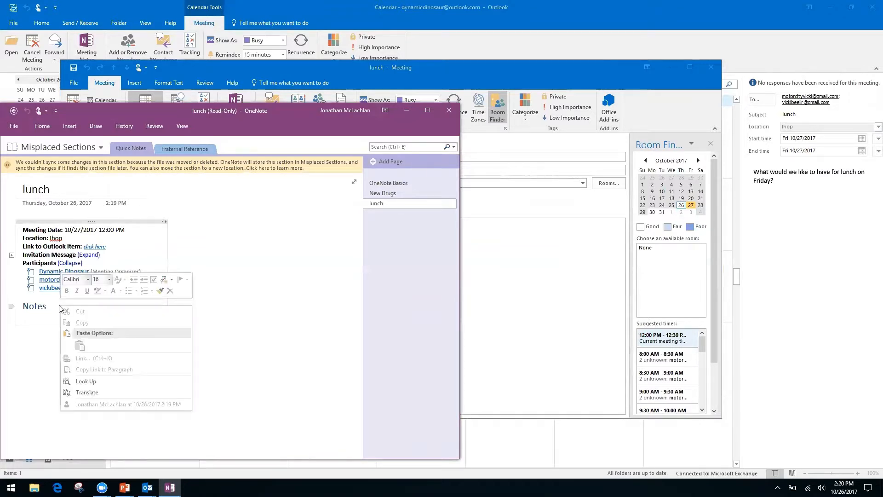
click(251, 323)
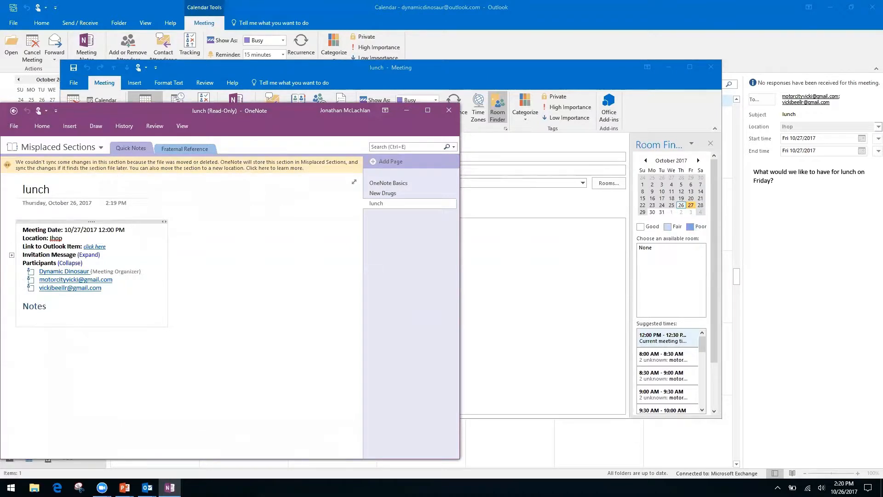
click(93, 371)
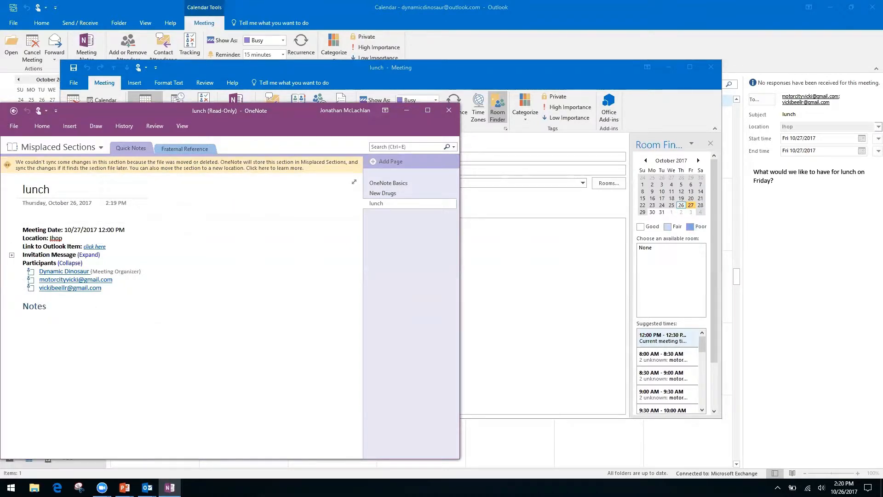
click(29, 326)
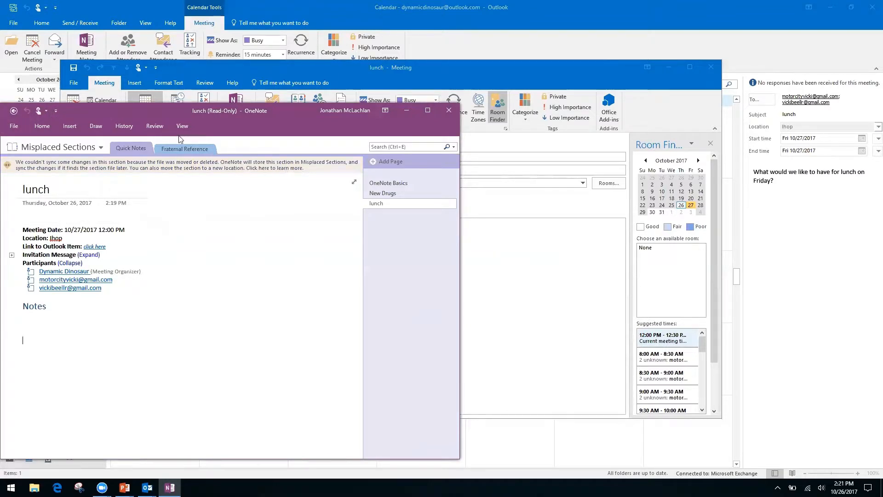
click(13, 113)
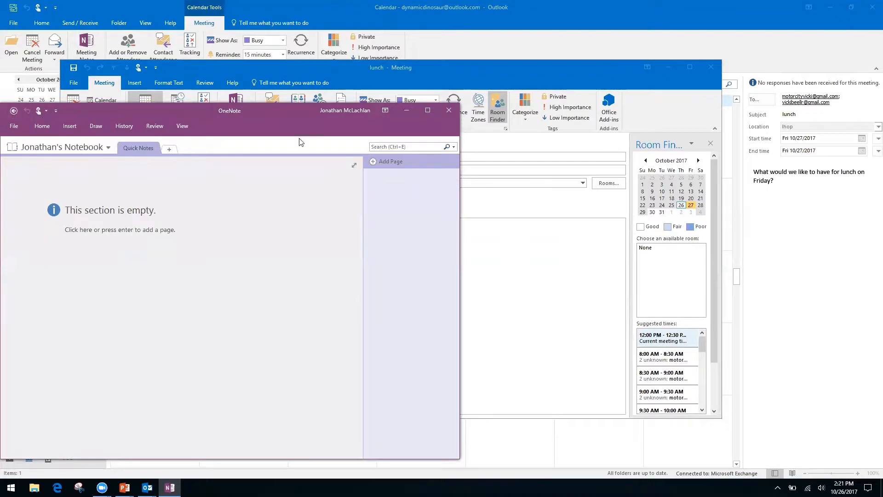
Close OneNote and the meeting, reopen the October 27 lunch meeting and choose private meeting notes.
click(450, 107)
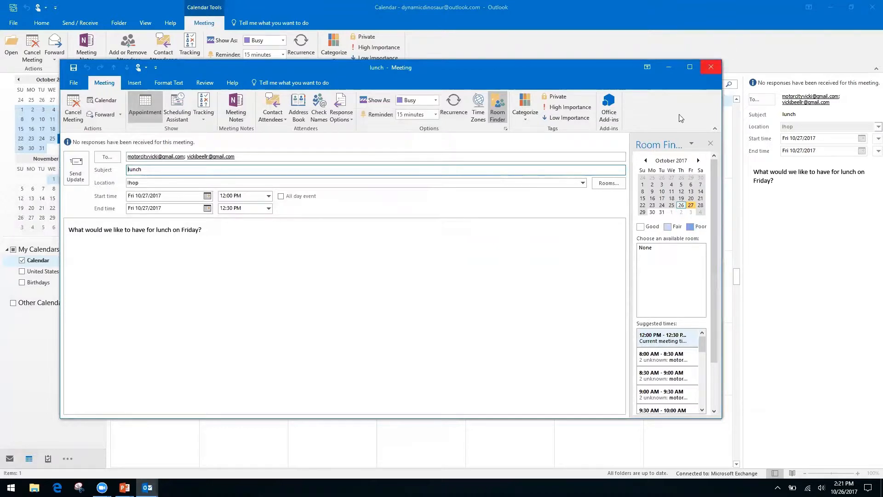
click(710, 67)
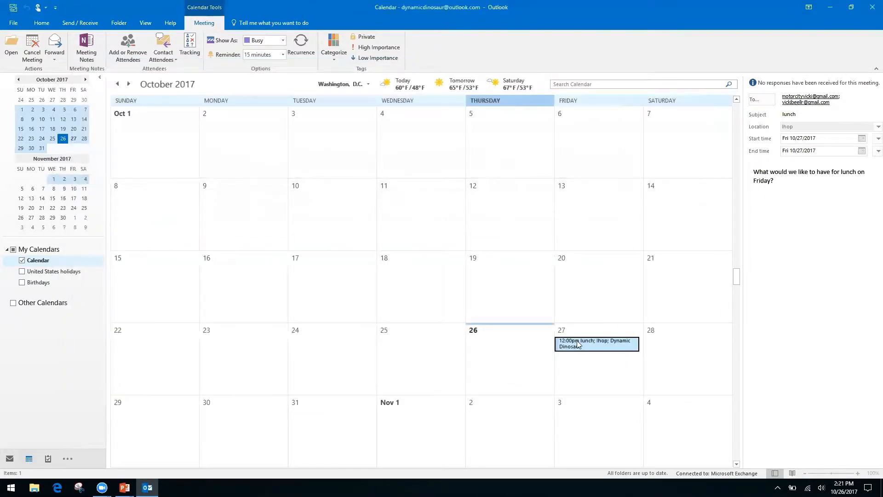
double_click(578, 345)
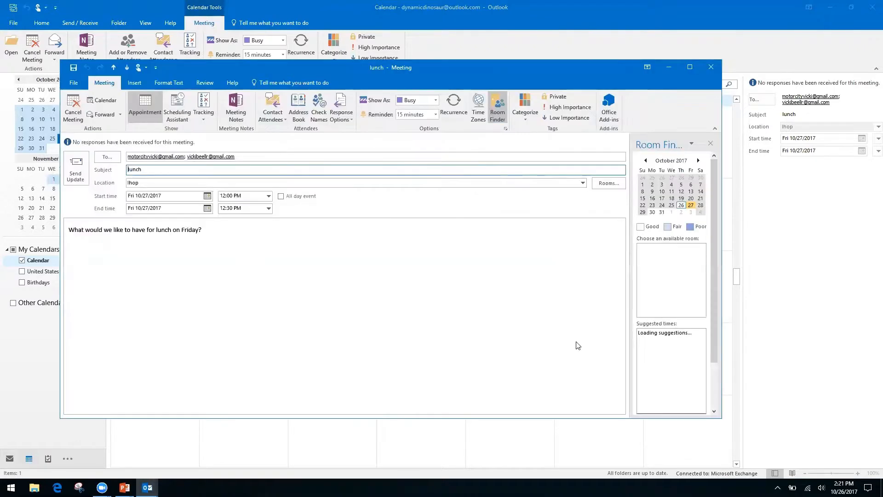
click(239, 108)
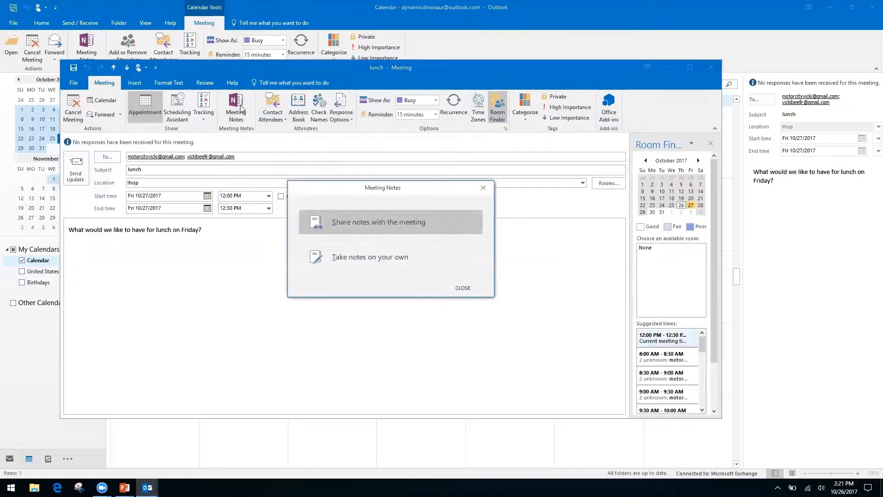
click(399, 259)
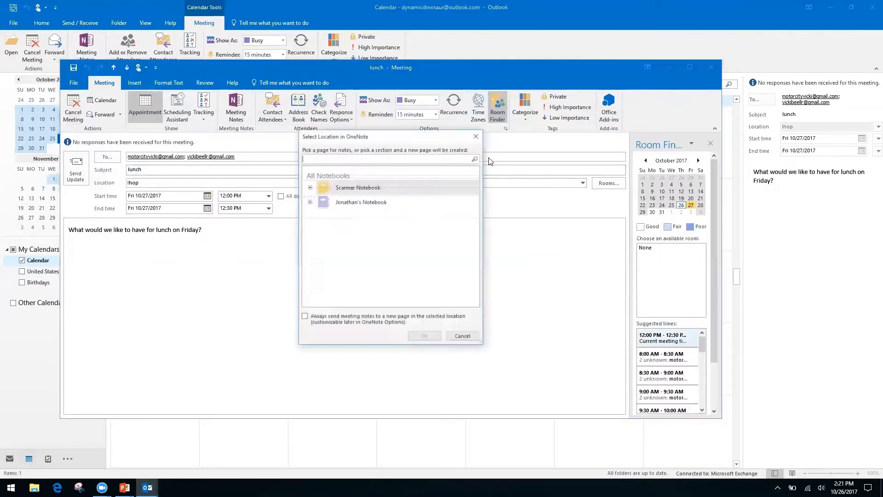
File the notes in the personal notebook's Quick Notes section, creating an editable lunch page.
click(309, 187)
click(309, 187)
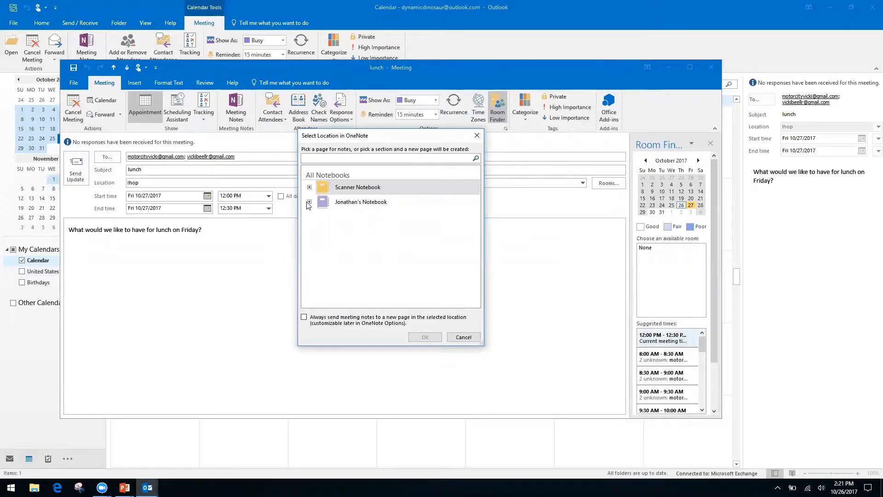
click(309, 202)
click(351, 213)
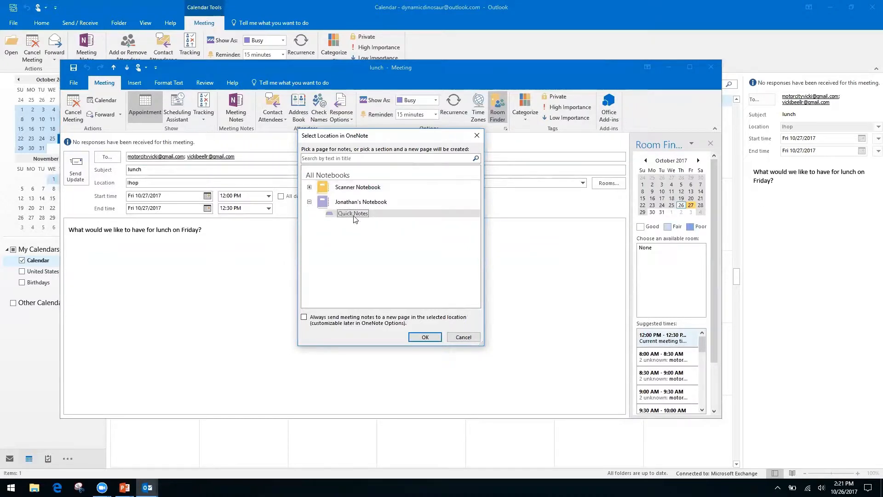
click(425, 337)
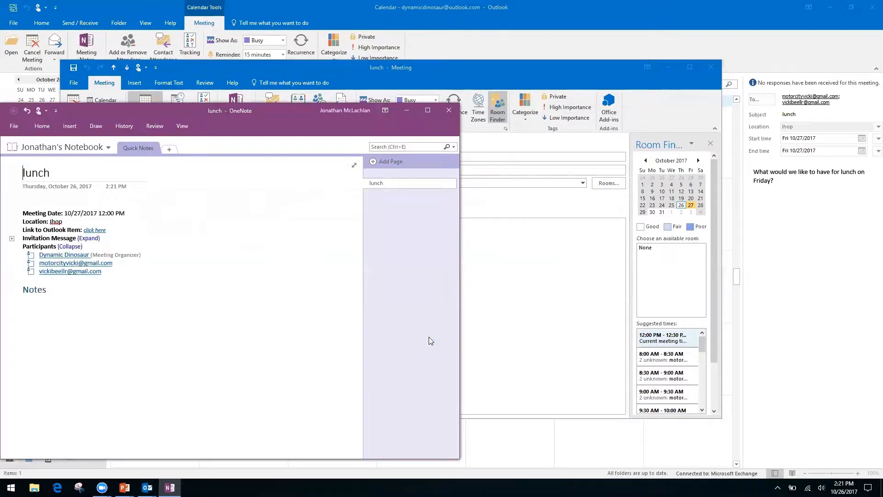
Close the OneNote lunch notes and the lunch meeting window.
click(450, 110)
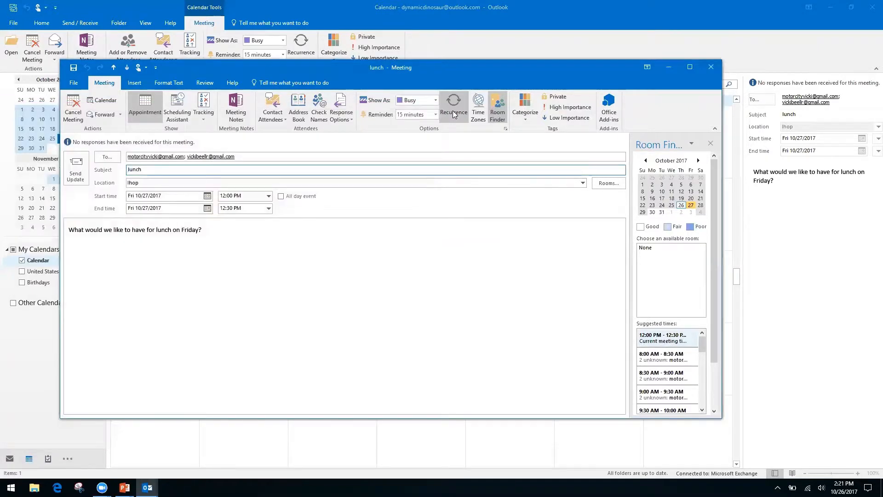
click(711, 67)
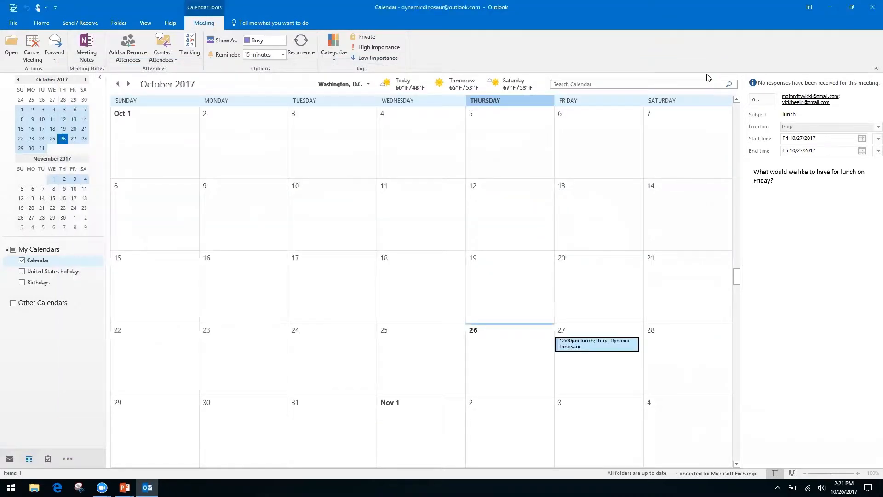
Advance the slideshow to the Quicksteps, Rules, and Search Folders slide, then return to Outlook.
key(alt+Tab)
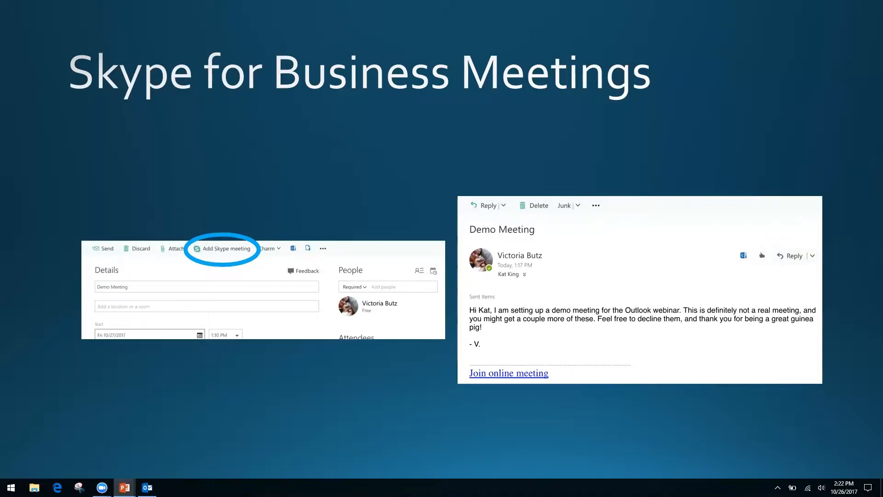
key(Right)
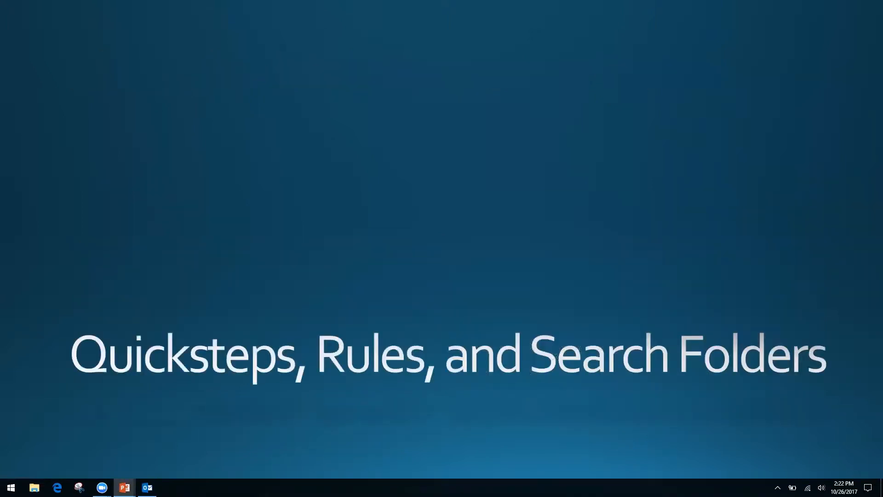
key(alt+Tab)
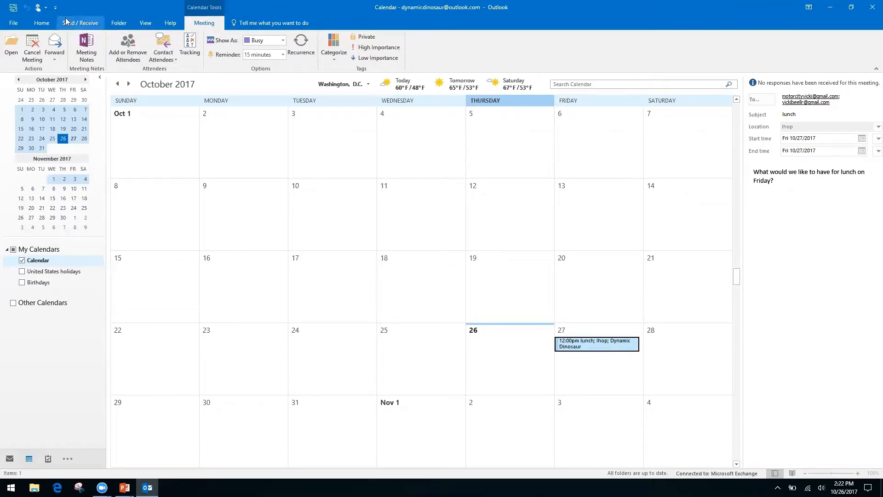
Start a Share Calendar invitation from the Home tab, sharing availability only.
click(42, 23)
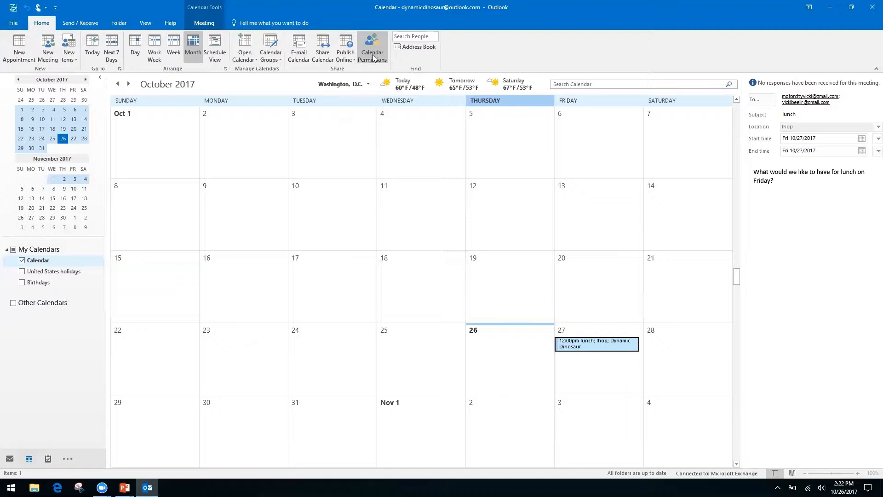
right_click(317, 55)
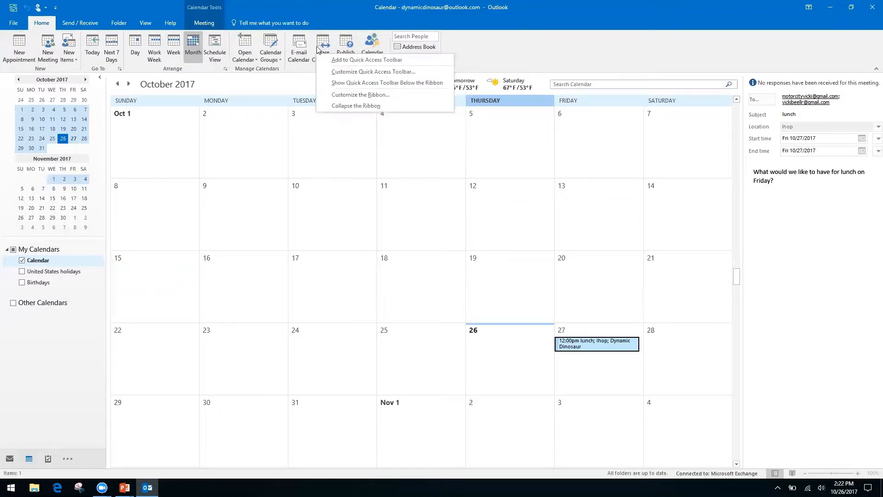
click(323, 44)
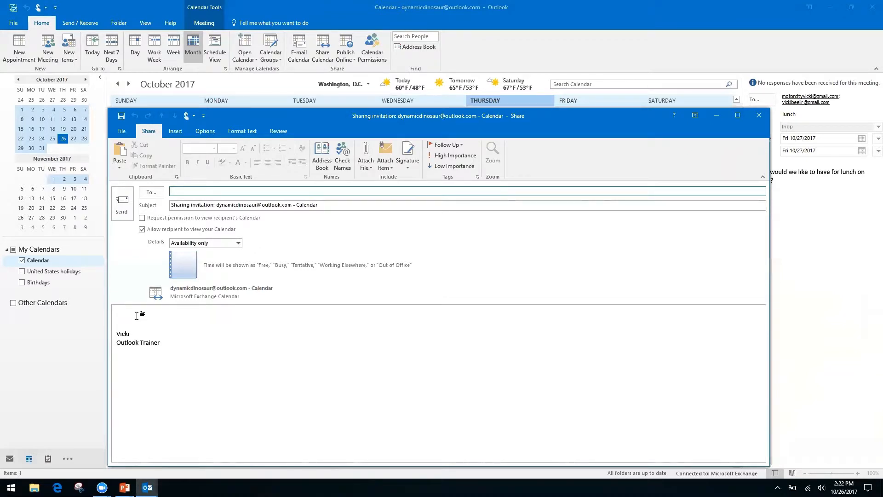
Turn on requesting permission to view the recipient's calendar, checking the subject and body.
click(142, 217)
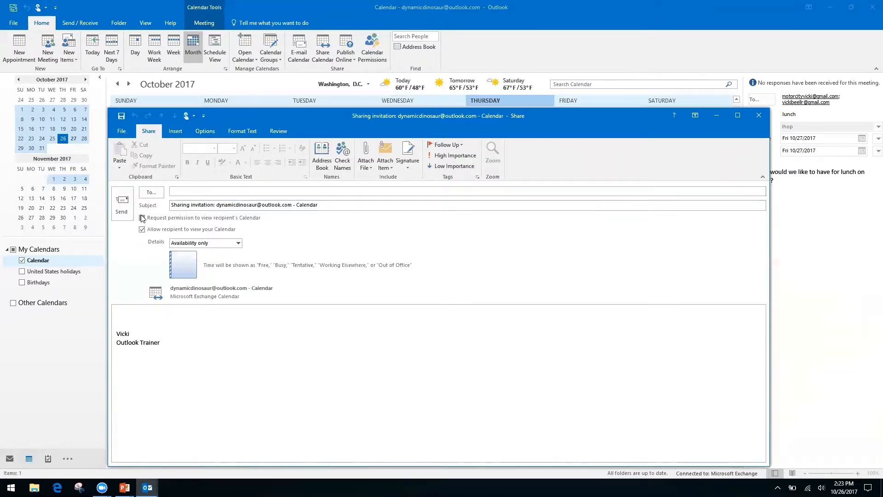
click(141, 217)
click(176, 204)
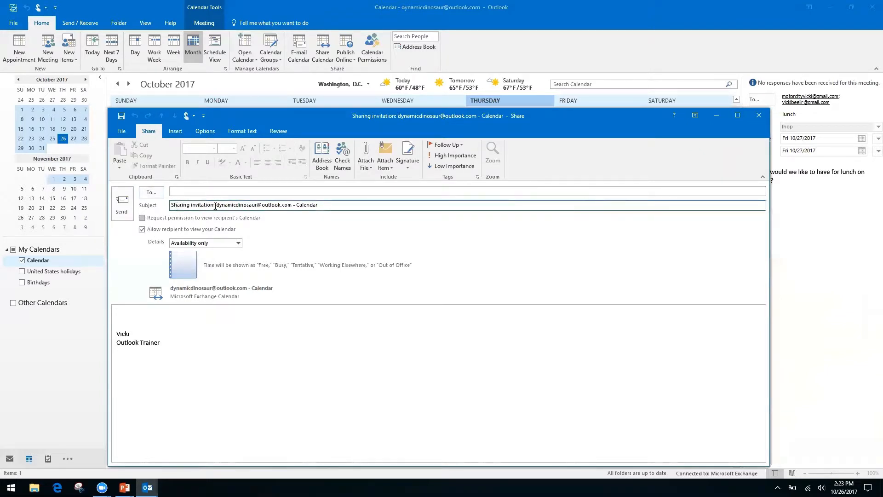
click(142, 218)
click(212, 202)
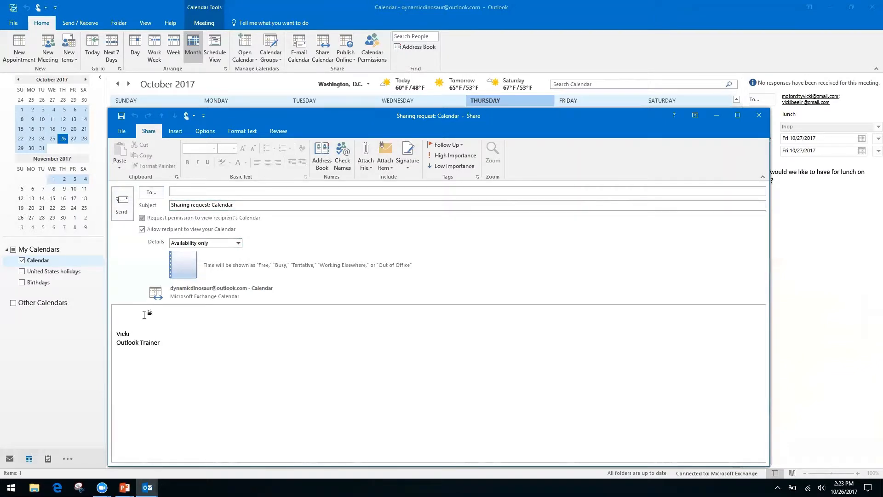
click(128, 313)
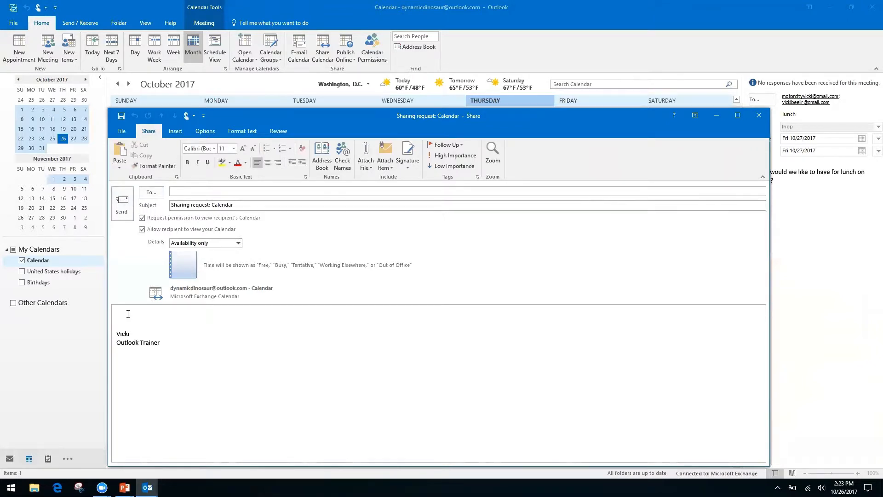
Keep details at Availability only, then close the sharing message without saving.
click(238, 243)
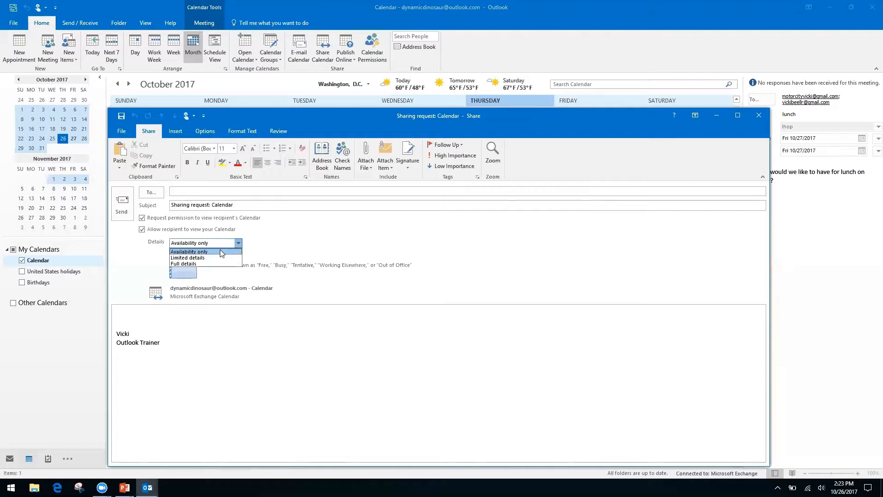
click(282, 239)
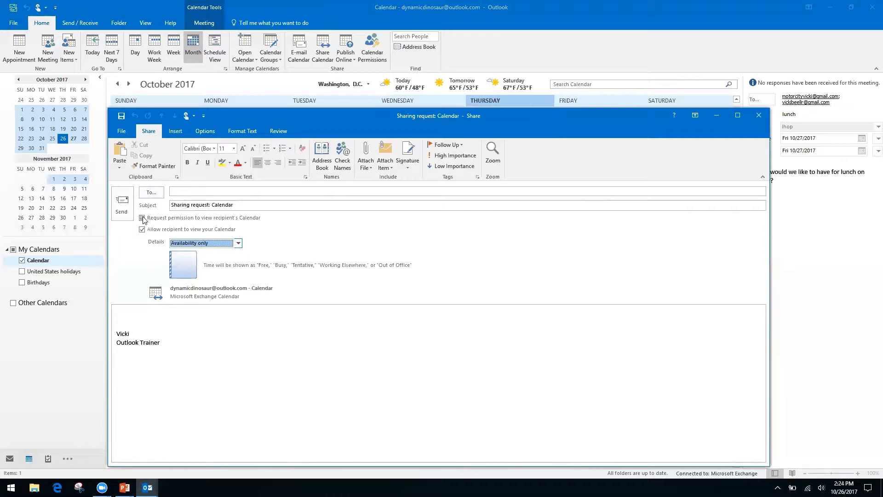
click(759, 115)
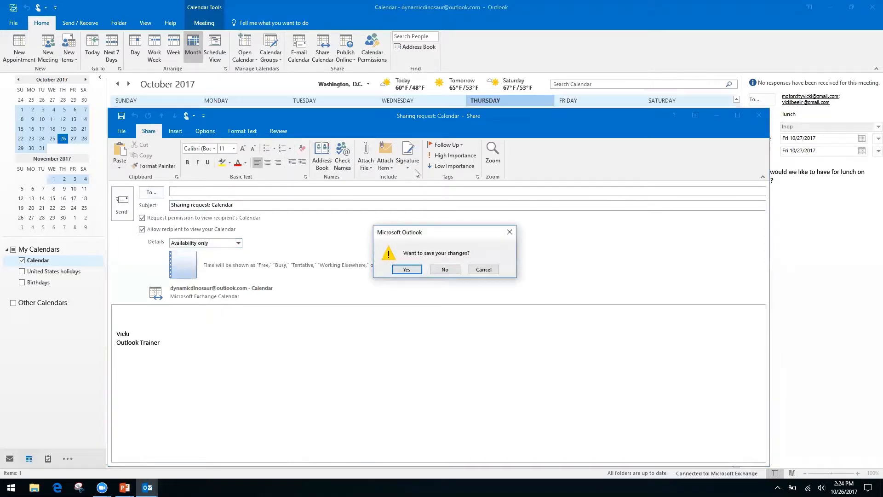
click(446, 270)
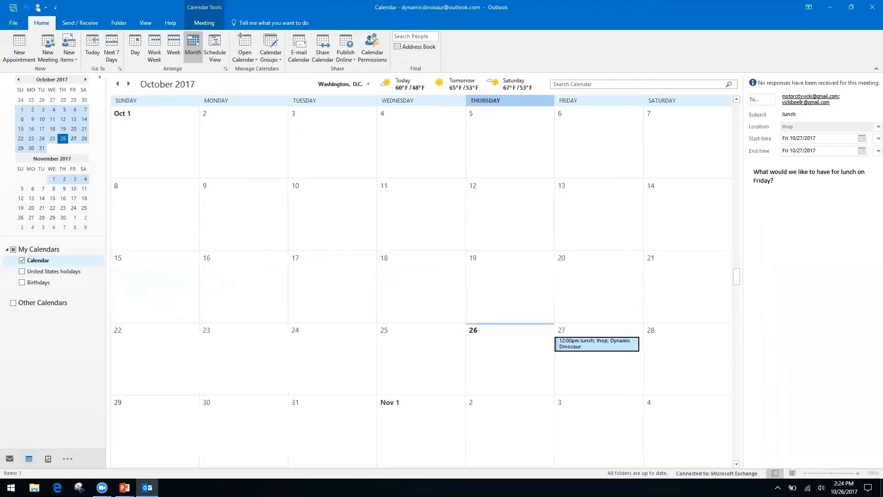
click(373, 43)
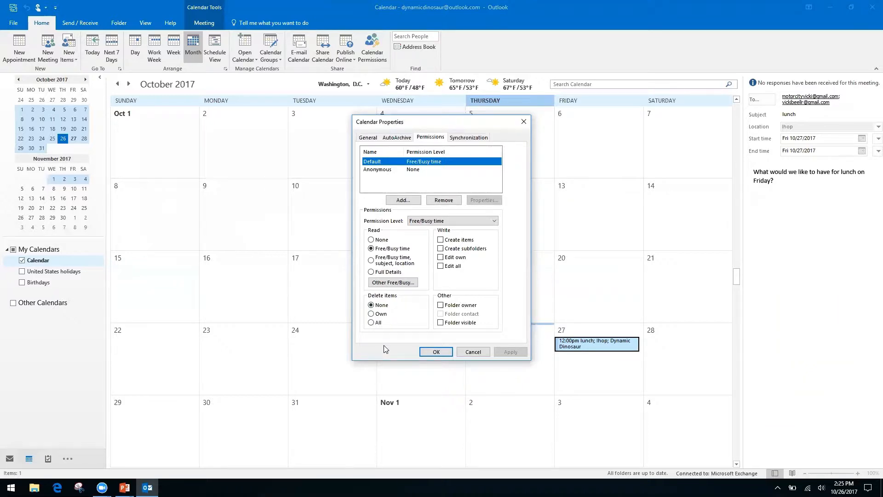
click(521, 121)
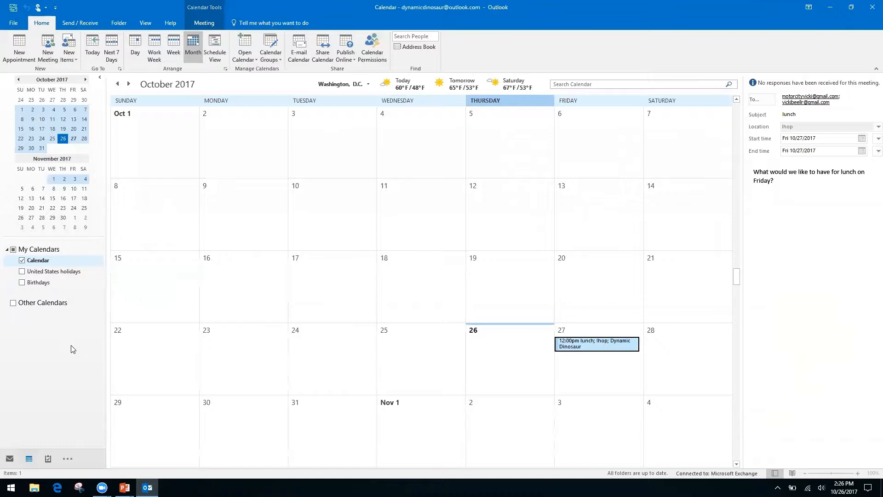
key(alt+Tab)
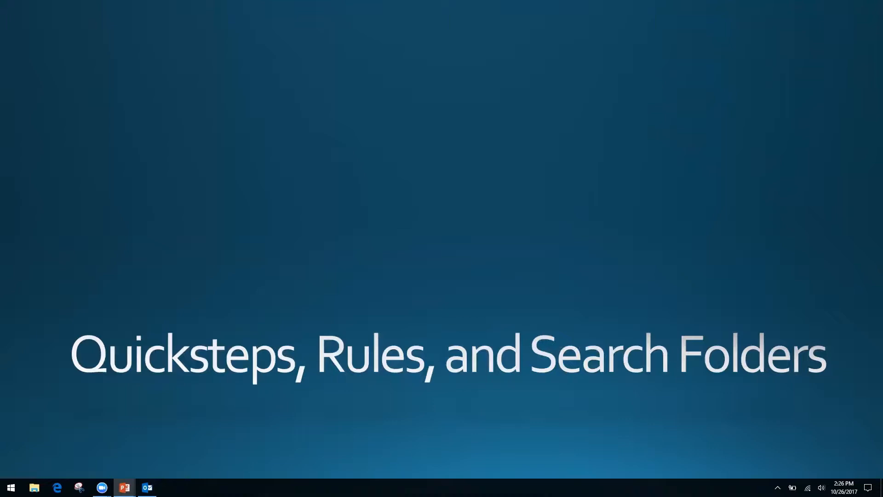
key(alt+Tab)
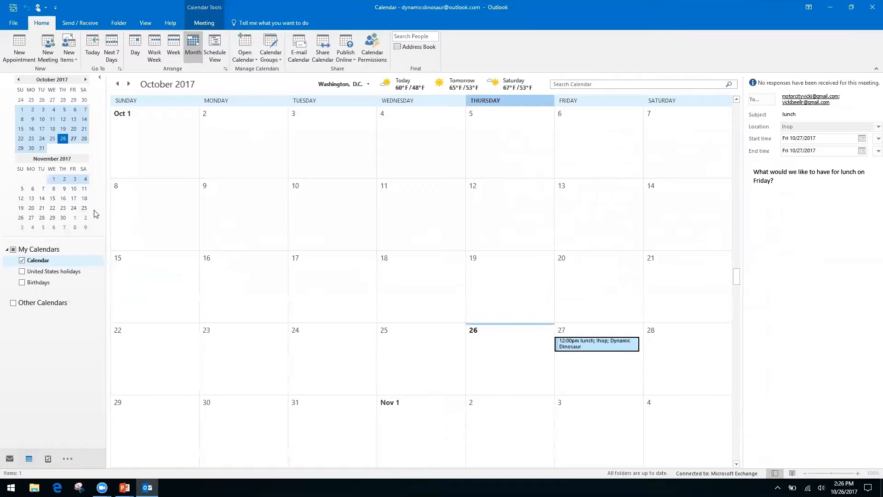
key(ctrl+1)
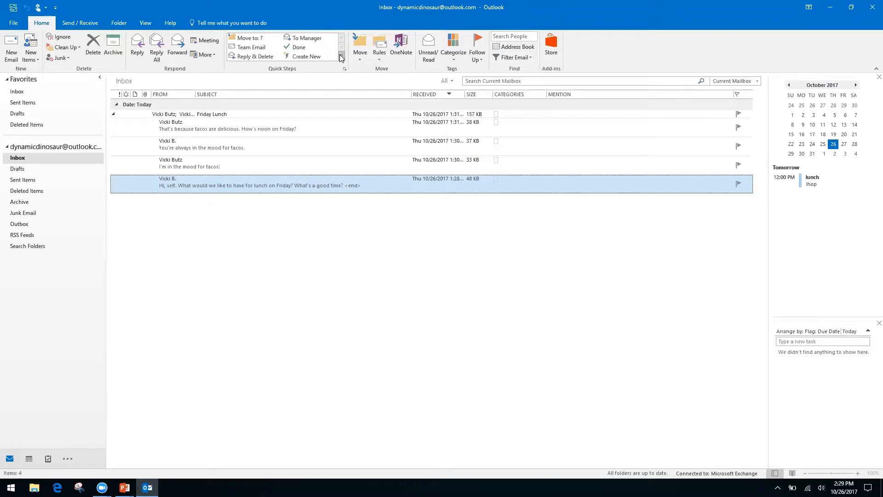
Choose New Quick Step > Custom… from the expanded Quick Steps gallery.
click(340, 57)
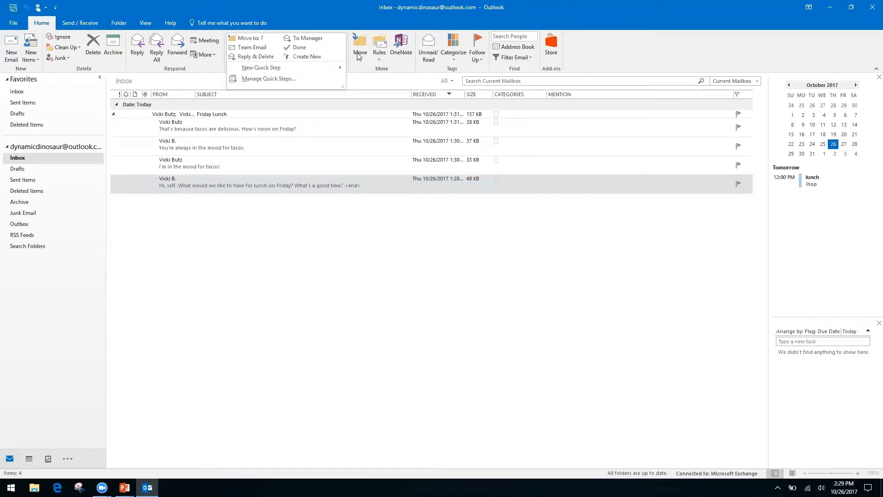
click(357, 56)
click(326, 14)
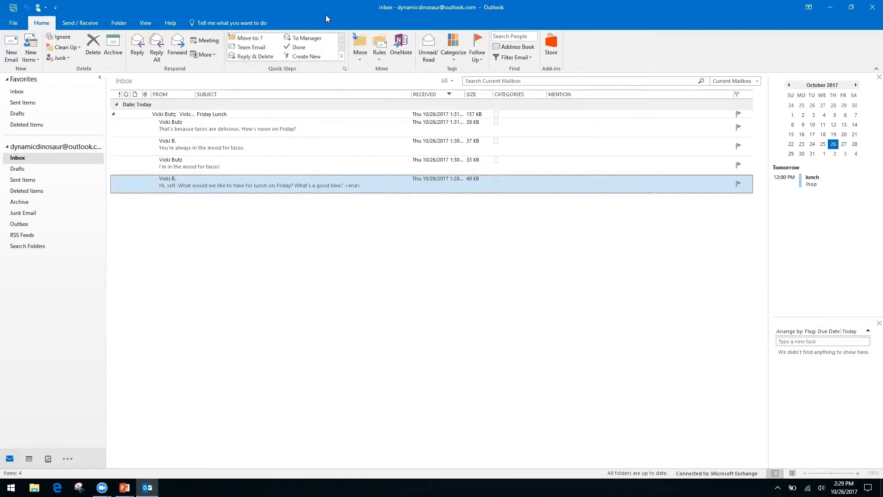
click(341, 57)
mouse_move(256, 67)
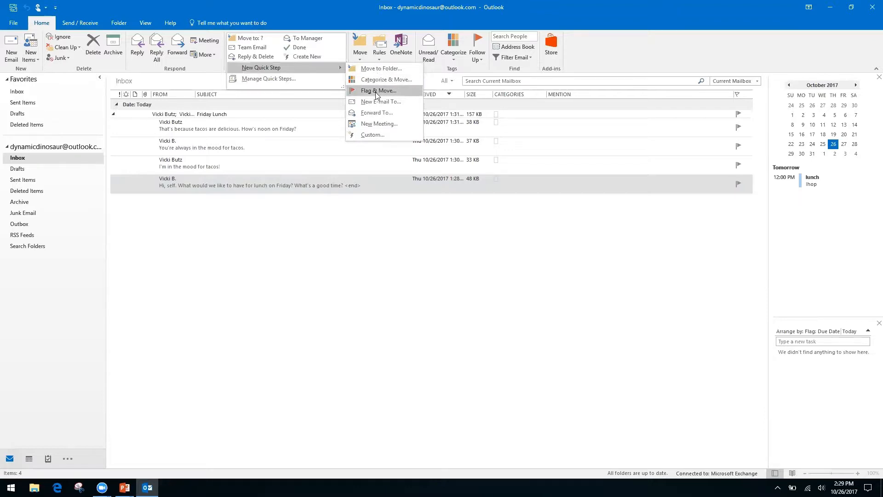
click(371, 133)
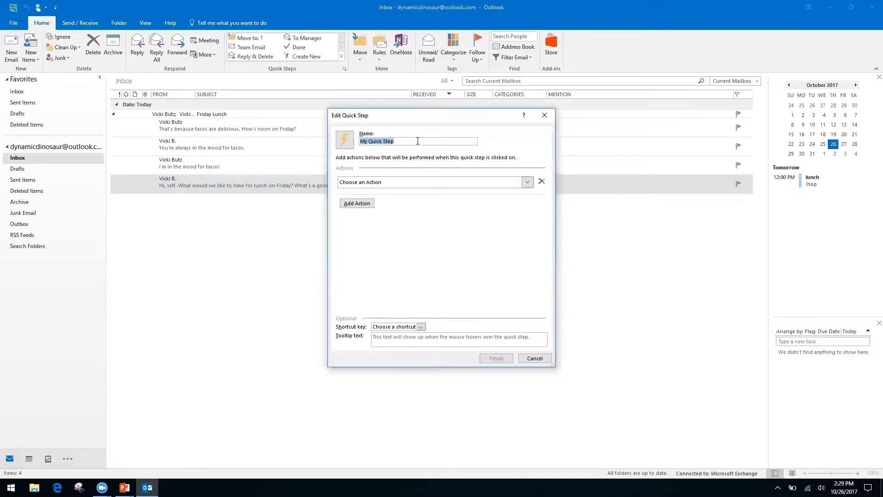
Name the Quick Step 'Request' and make Reply its action.
text(Request)
click(528, 183)
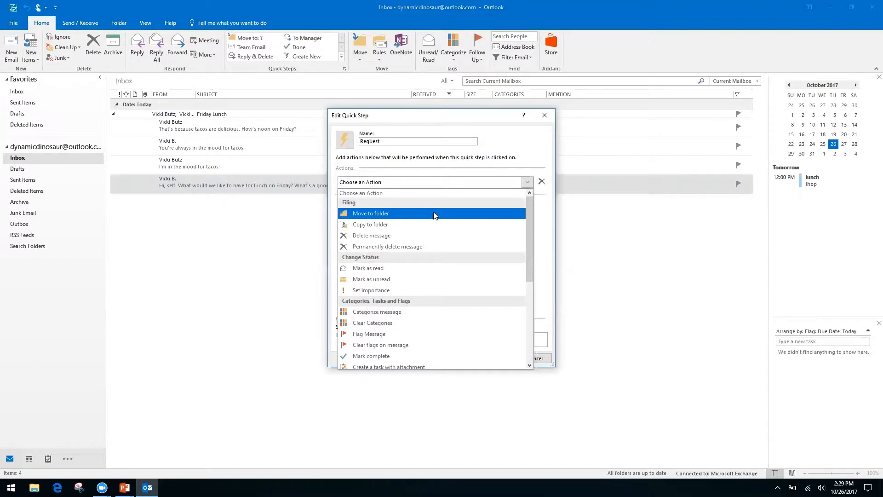
drag(527, 225, 527, 309)
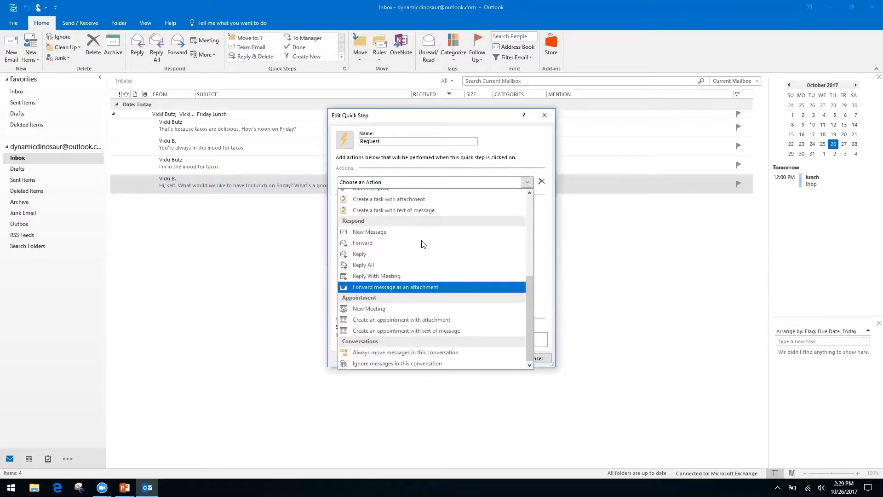
click(361, 257)
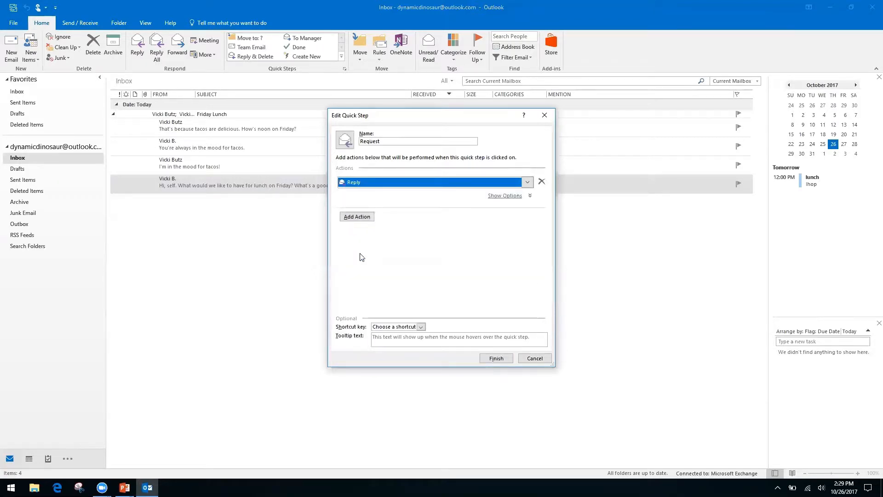
click(358, 220)
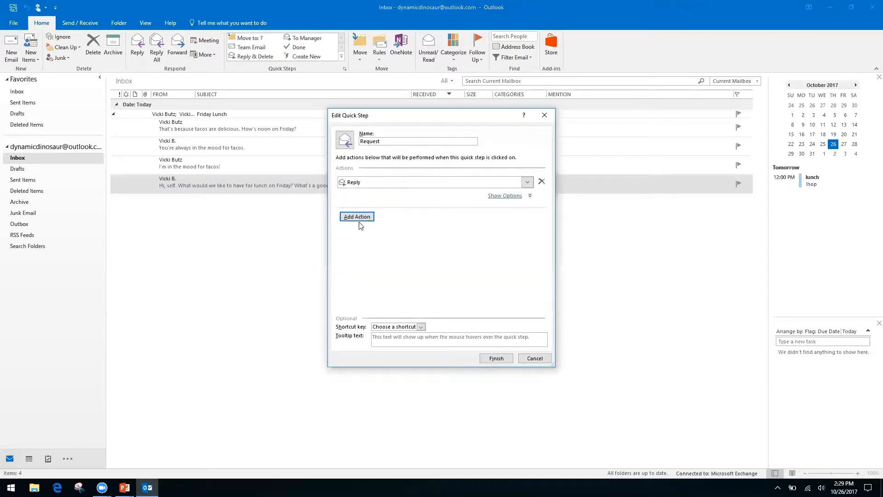
Enter reply text 'Hello, thank you for your request…' saying it is being processed.
click(508, 196)
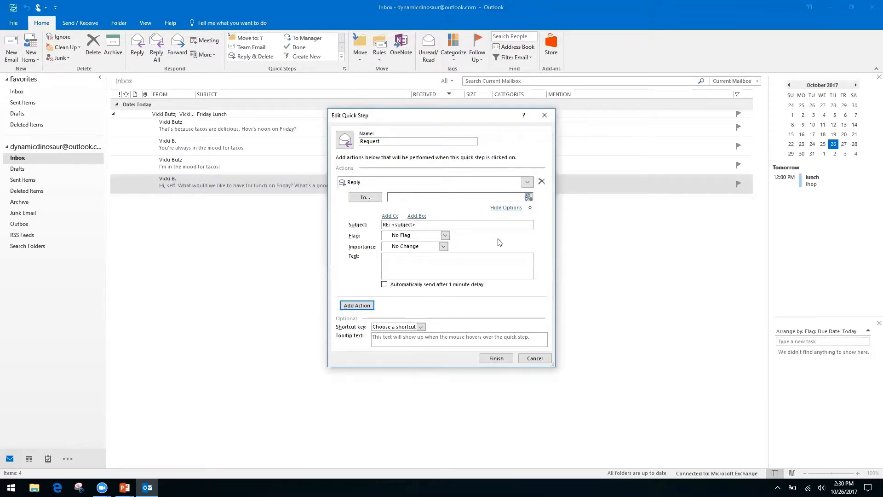
right_click(460, 256)
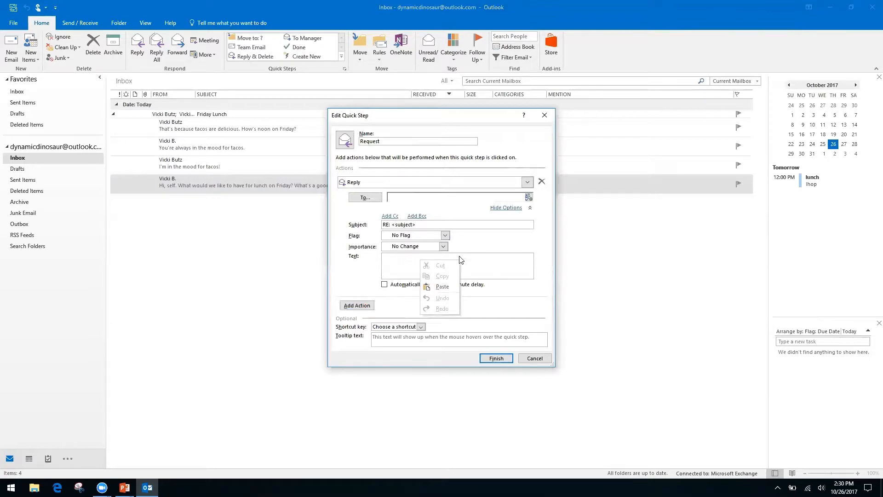
click(393, 261)
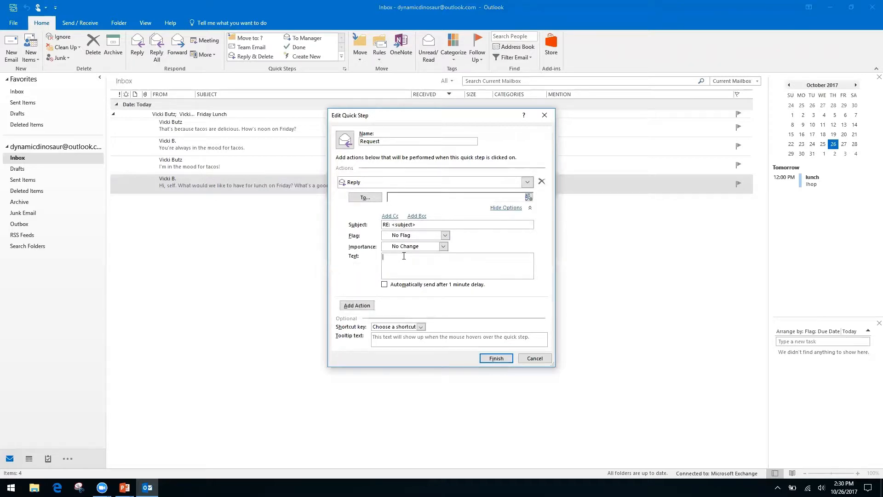
text(H)
text(ello,)
text( thank you for yo)
text(ur reques)
text(t. We have receive )
text(it, and it is )
text(being processed by )
text(our )
text(team.)
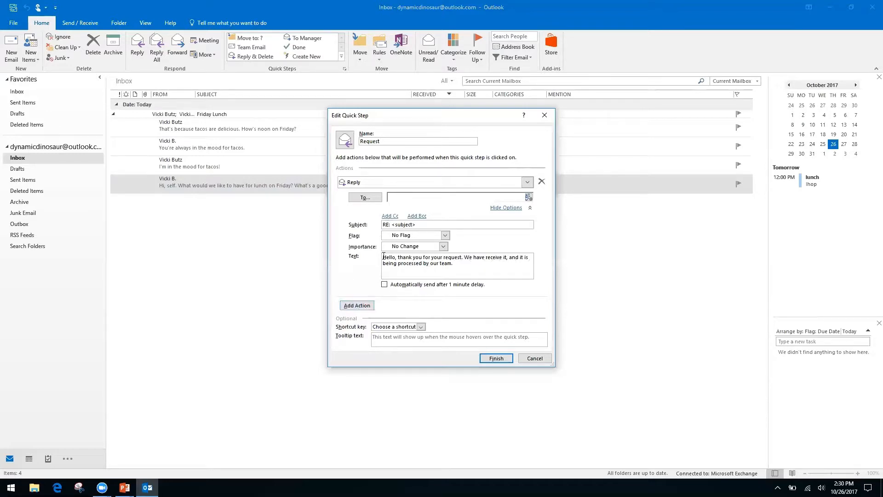
Try adding a Cc field to the Reply action, then hide the Reply action's extra options.
click(390, 216)
click(414, 218)
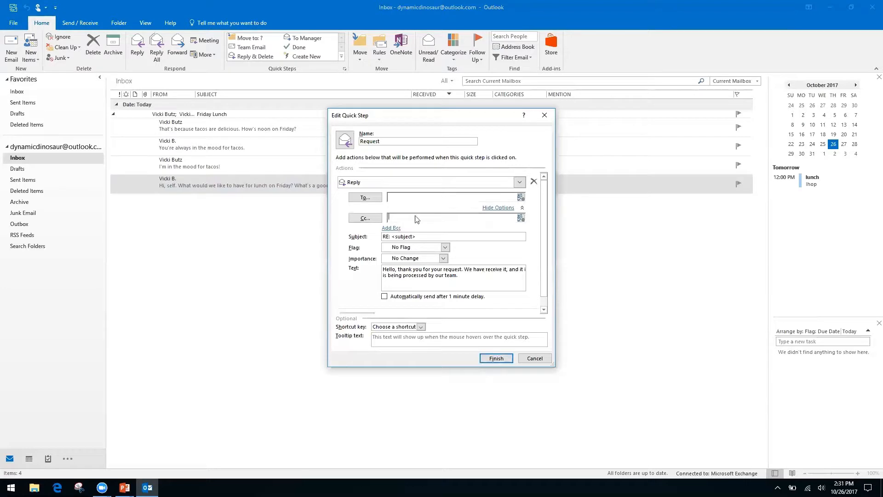
right_click(468, 218)
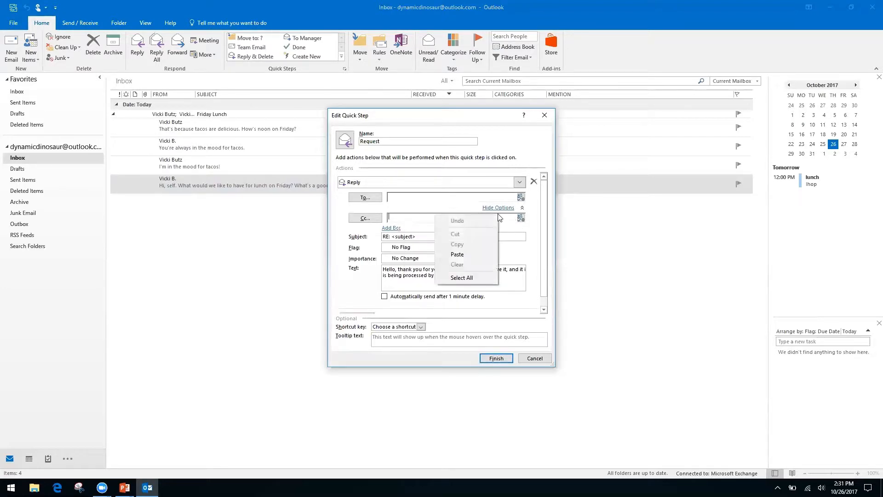
click(342, 247)
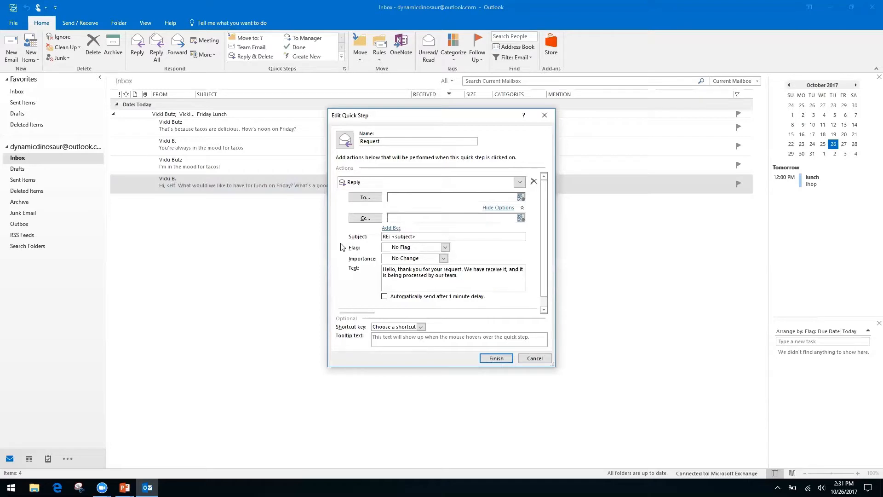
right_click(407, 218)
click(429, 218)
right_click(430, 218)
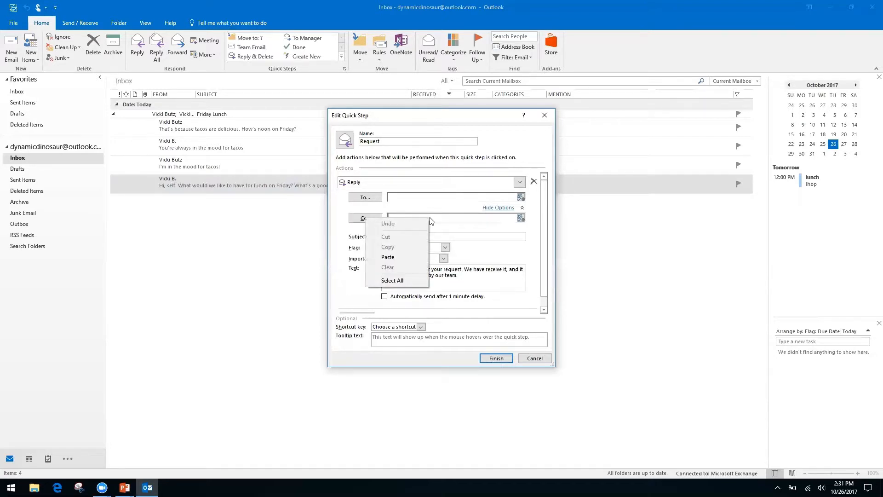
click(349, 265)
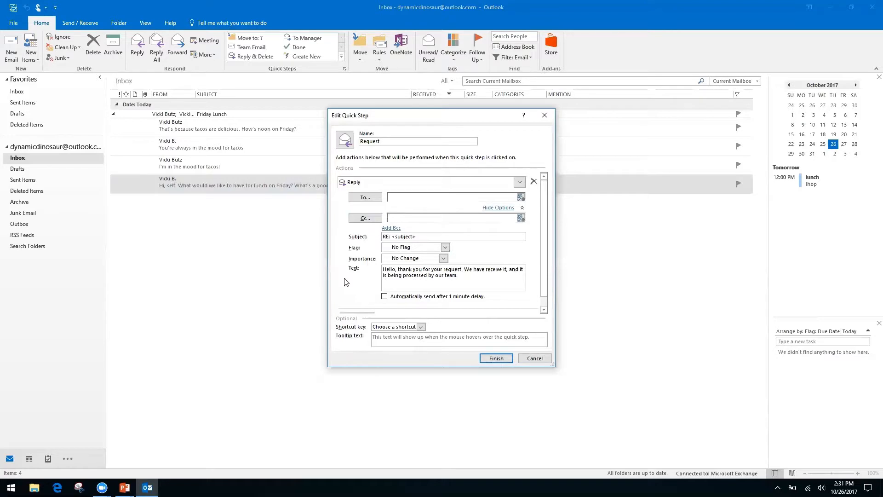
click(501, 208)
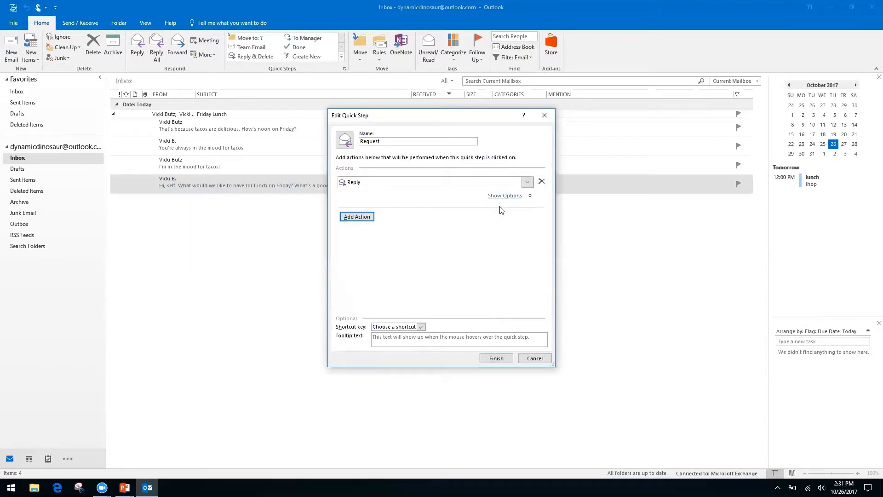
Add a Forward action that sends the message to the recipient's e-mail address.
click(367, 217)
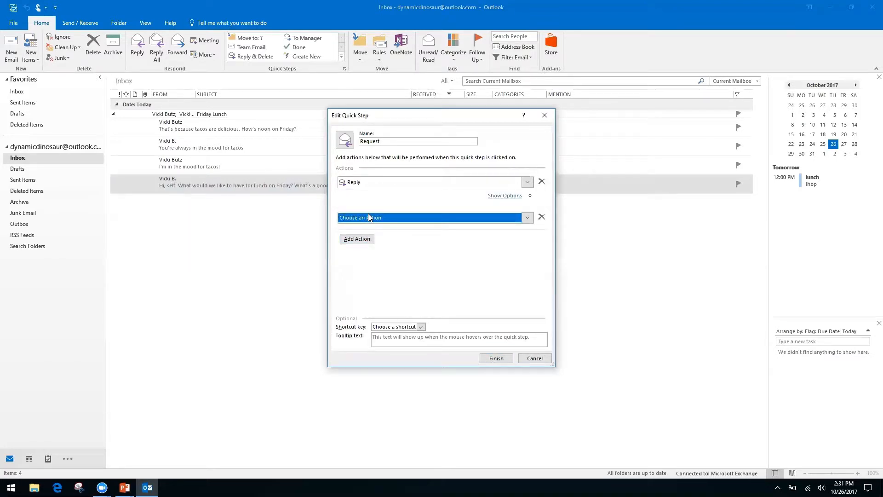
click(527, 218)
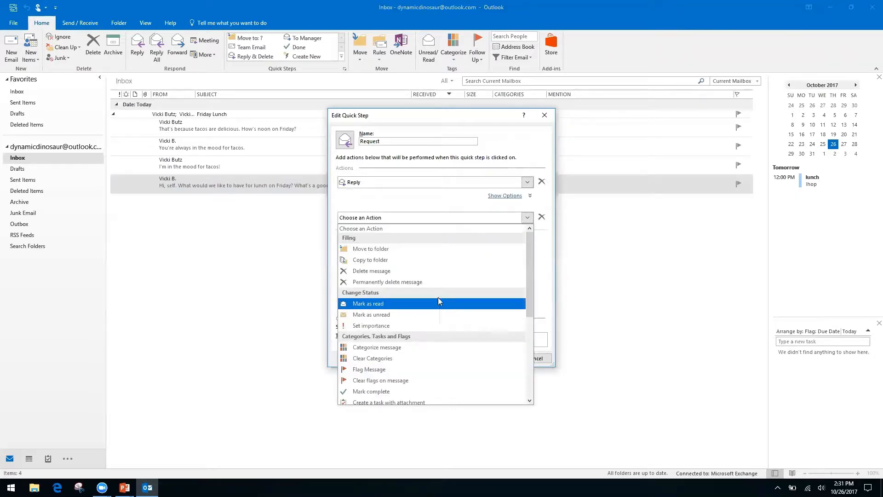
drag(527, 271, 526, 348)
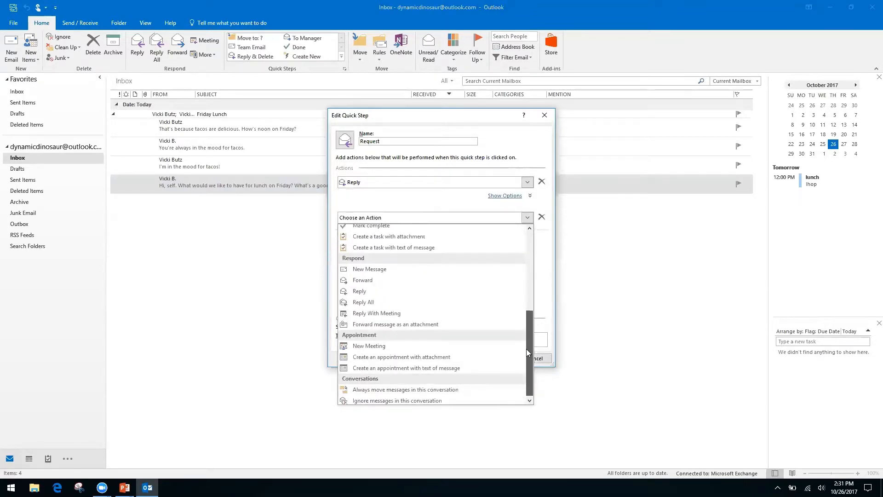
click(373, 277)
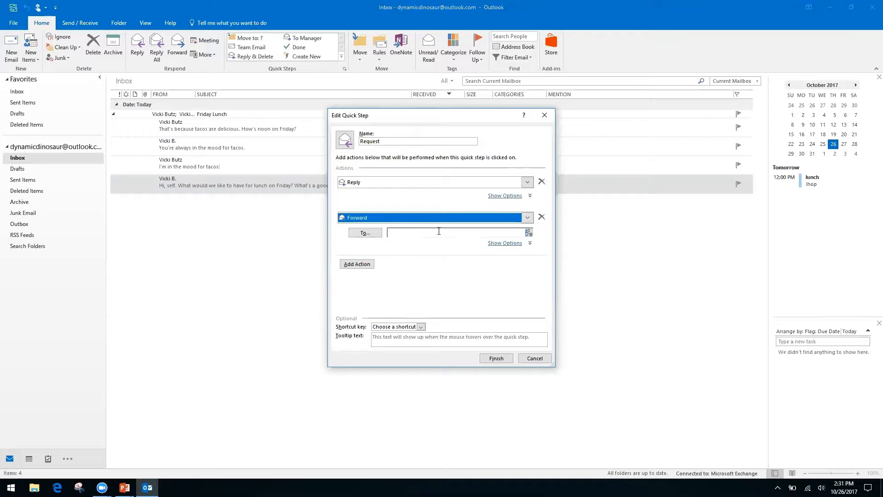
click(440, 231)
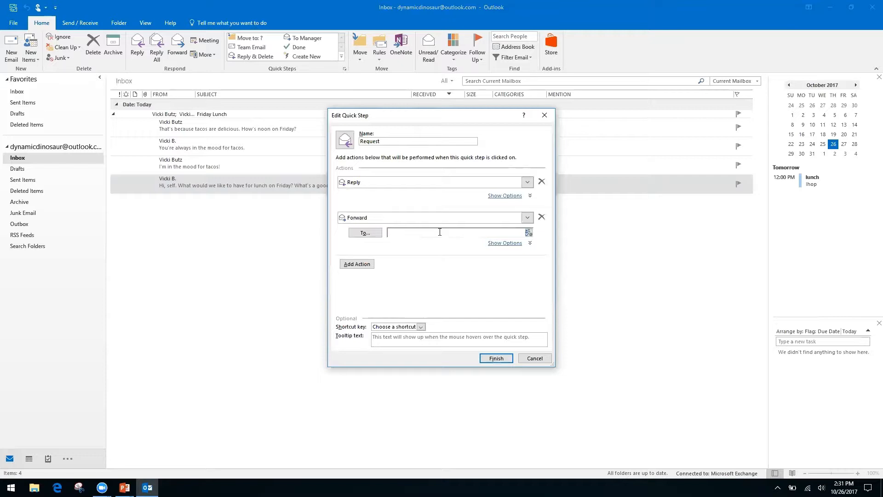
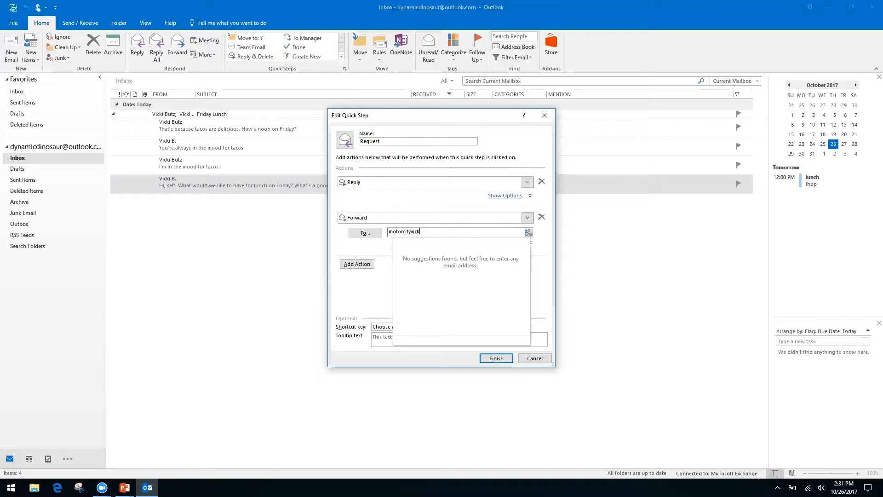
key(Tab)
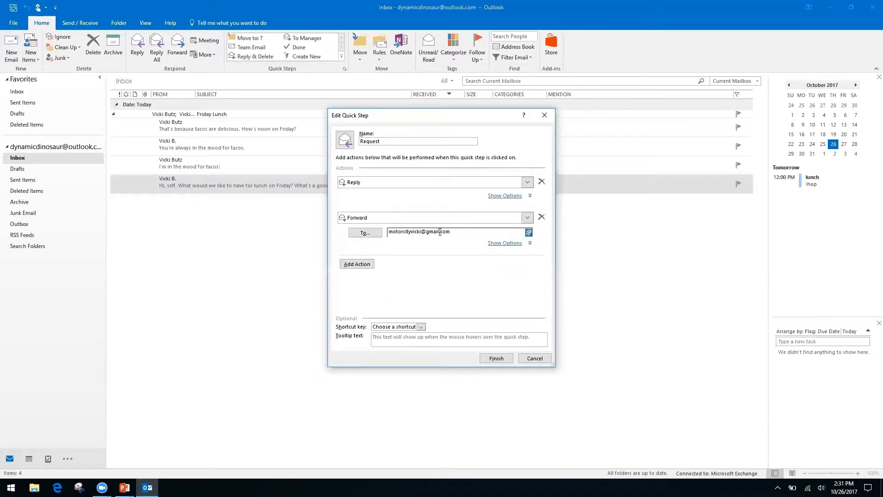
Assign the CTRL+SHIFT+2 shortcut key and save the Request quick step.
key(Tab)
click(421, 327)
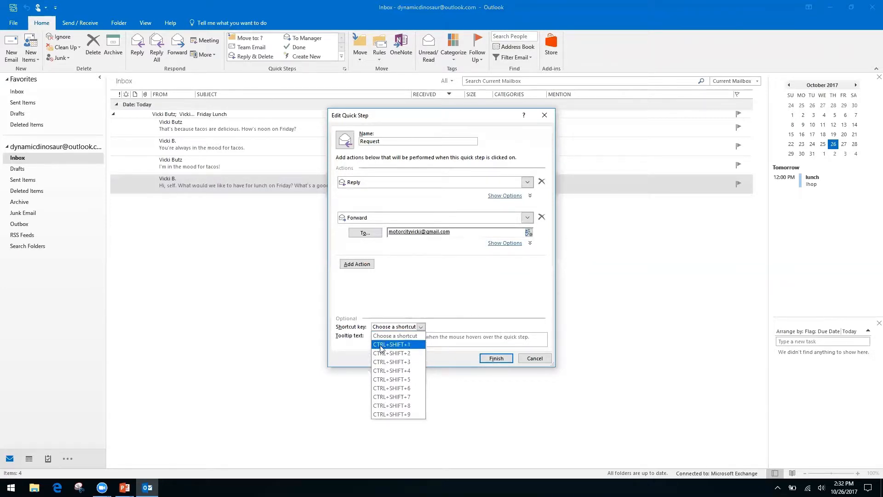
click(401, 354)
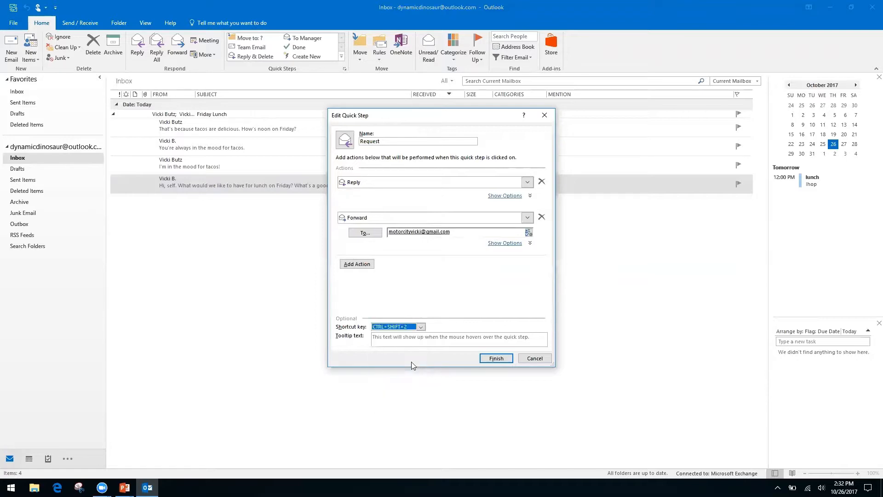
click(500, 361)
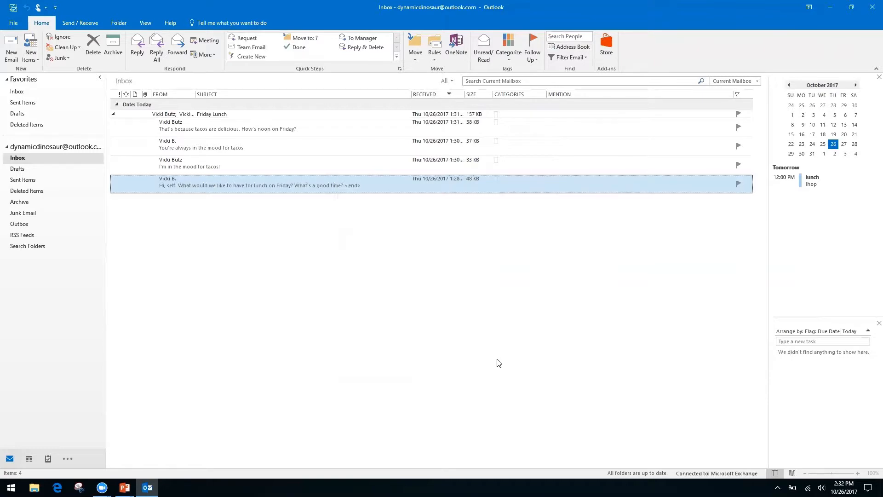
click(239, 163)
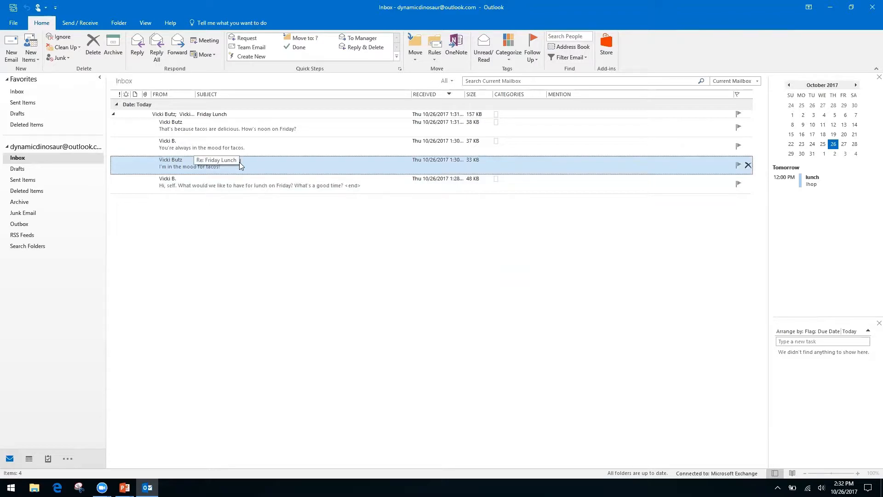
click(240, 162)
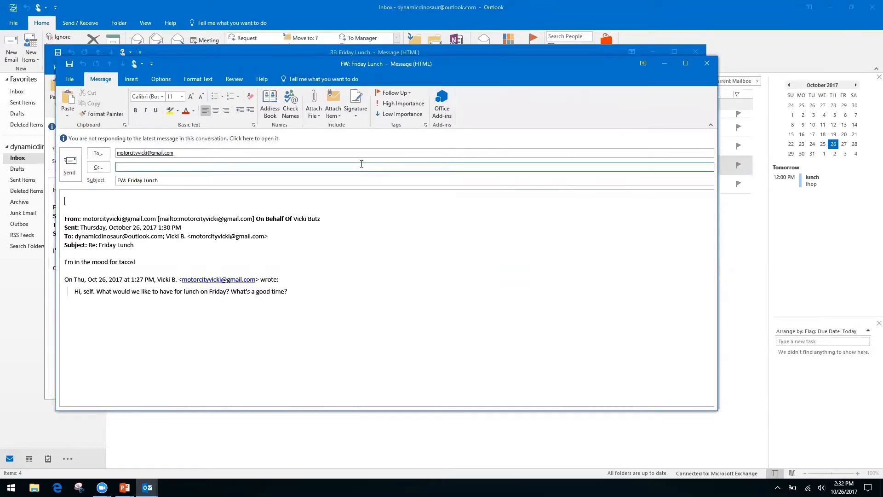
click(706, 66)
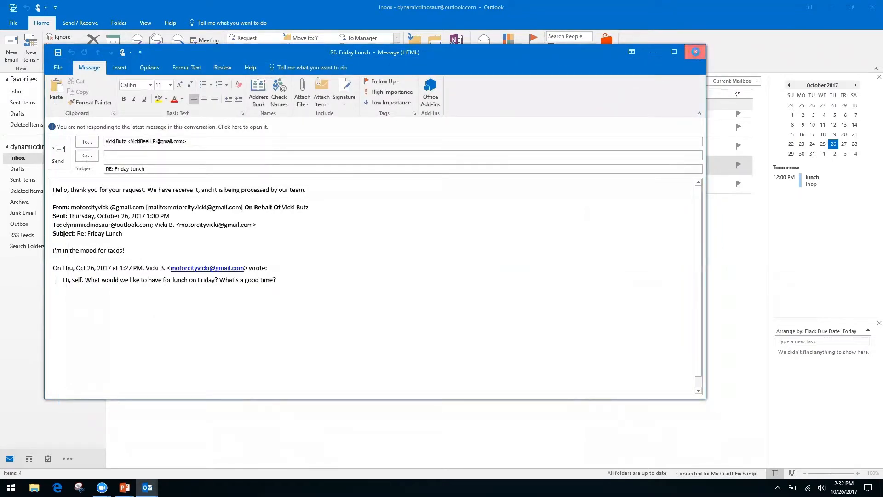
click(696, 51)
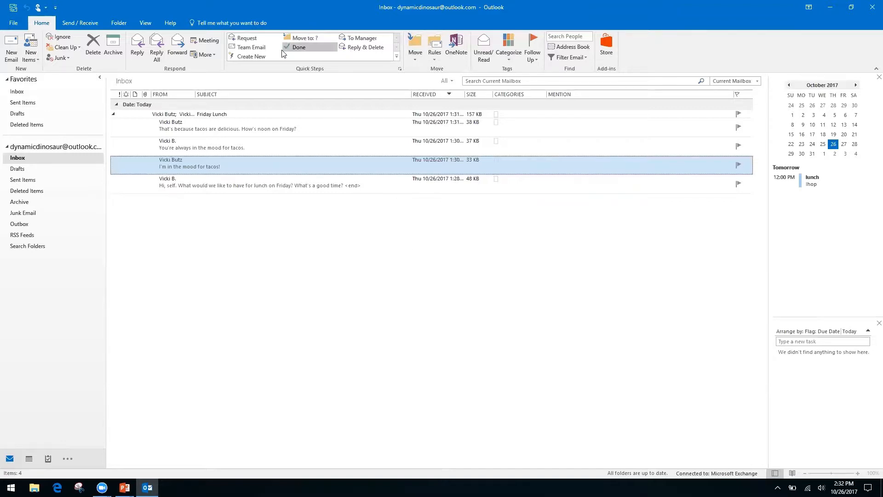
Create a new quick step and rename it 'Folders'.
click(258, 55)
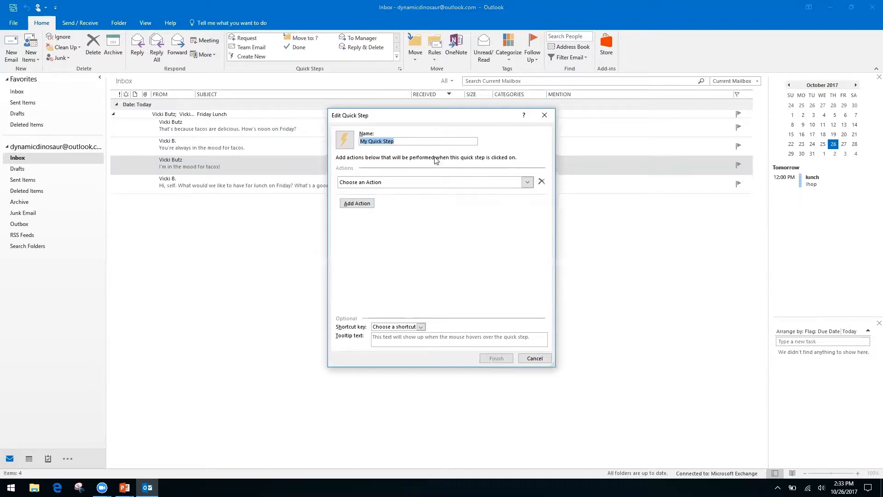
click(401, 140)
double_click(401, 140)
click(401, 140)
double_click(402, 140)
text(Folders)
Set its action to Move to folder, postponing the Windows update prompt, and open the folder choices.
click(525, 181)
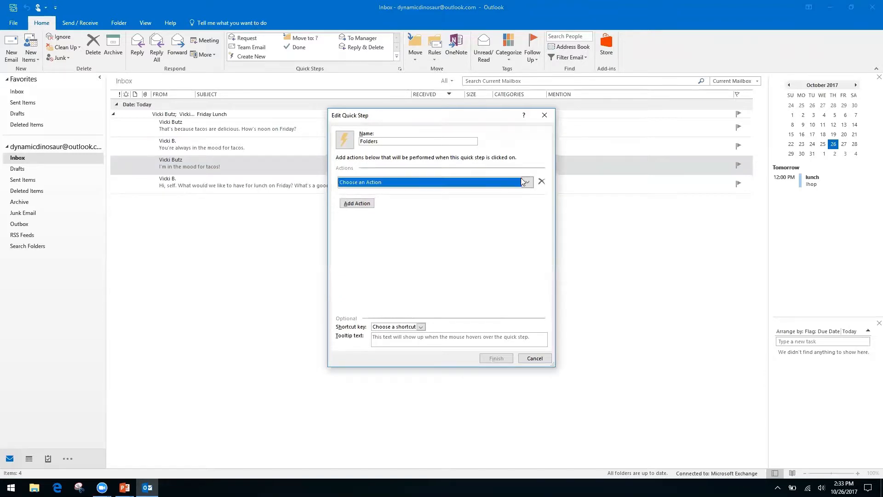
click(404, 214)
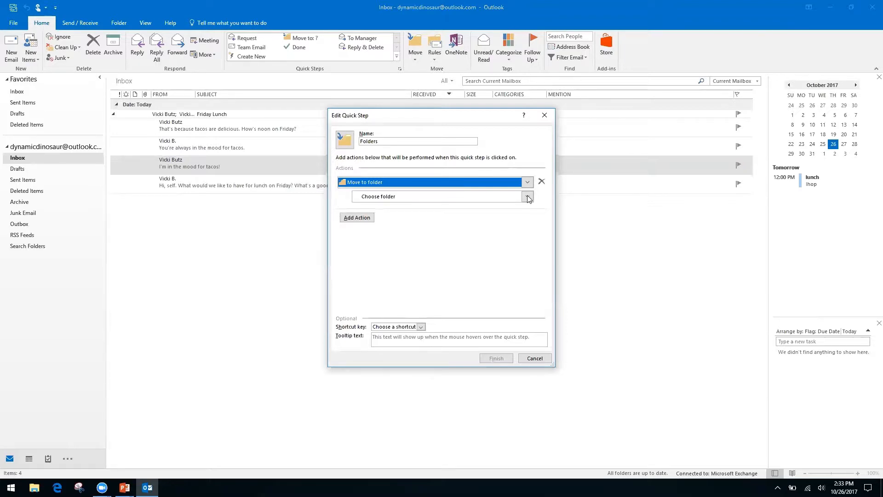
click(19, 273)
click(535, 359)
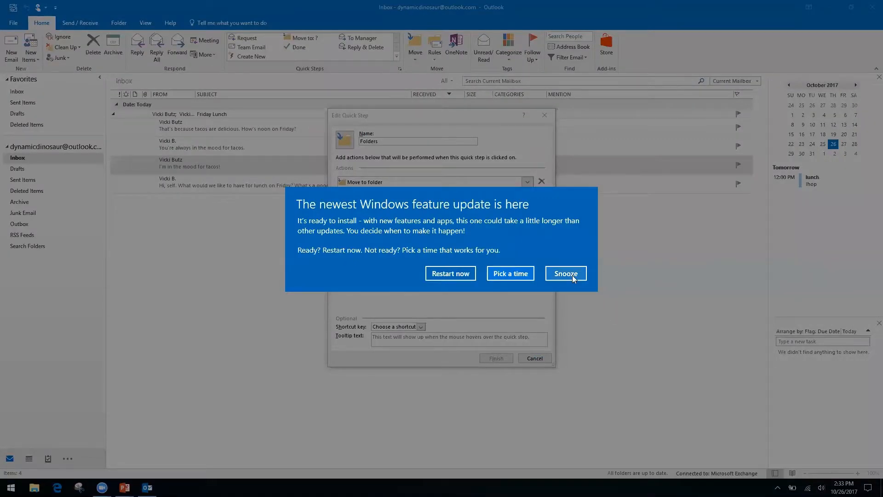
click(566, 273)
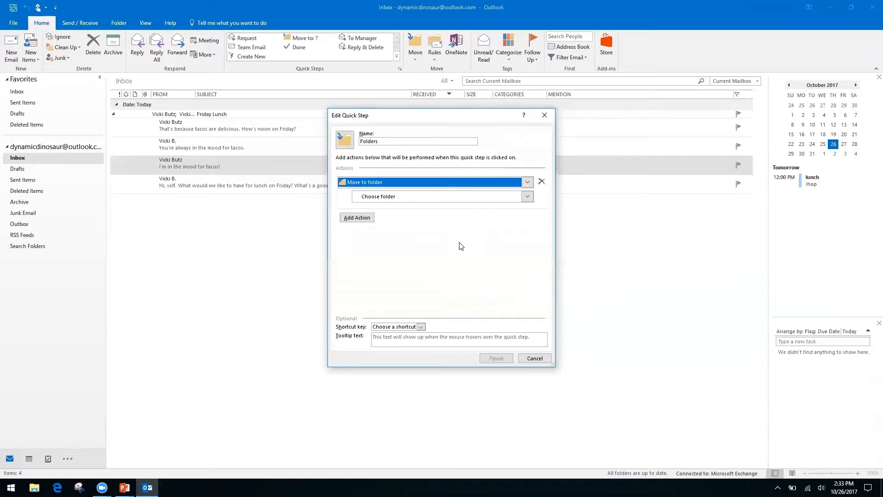
click(372, 198)
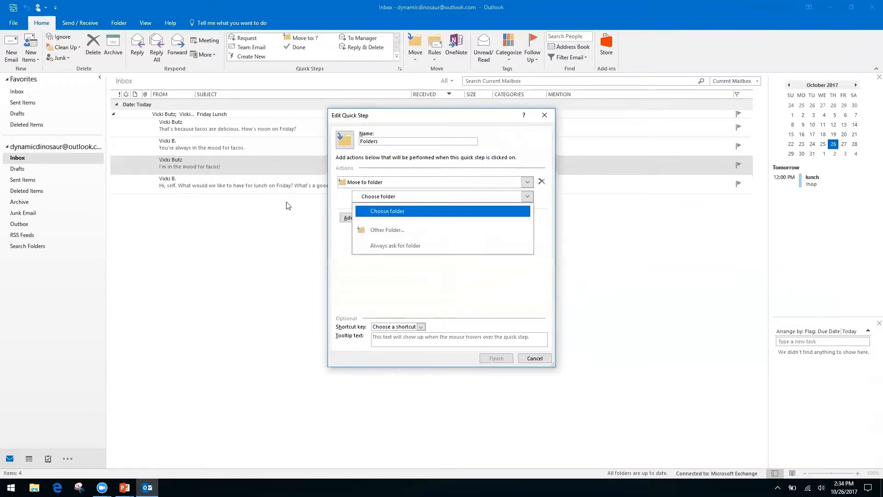
Create a new 'Finances' folder under Inbox and make it the quick step's destination.
click(401, 231)
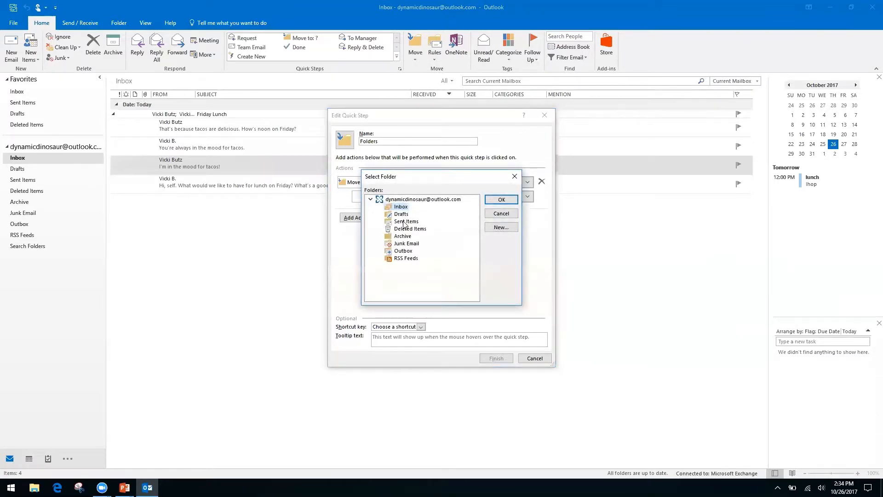
click(499, 228)
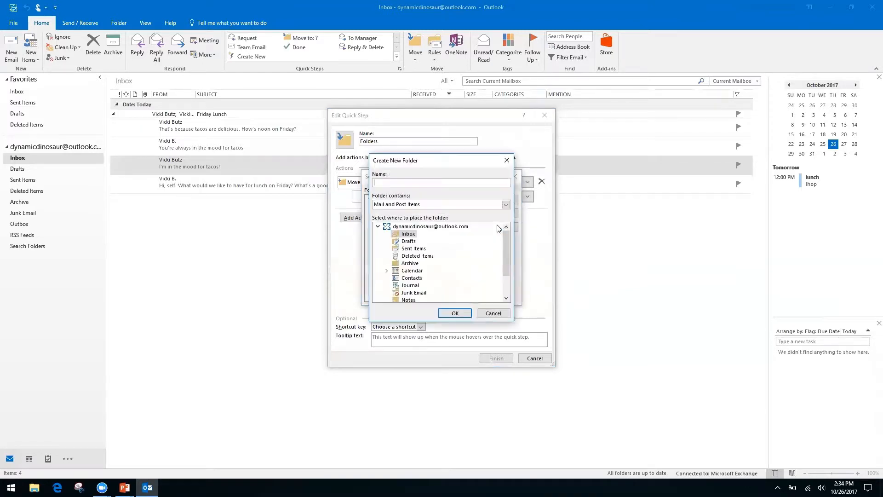
text(Finances)
click(454, 312)
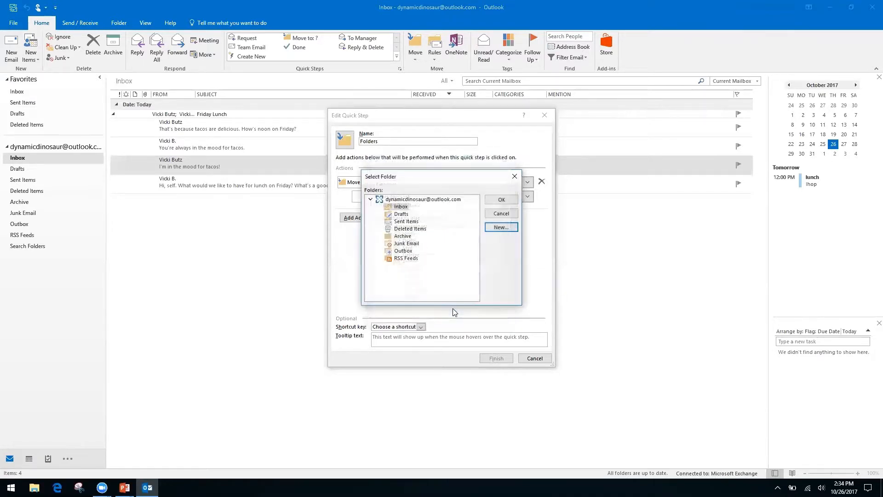
click(504, 200)
Rename the quick step to 'Finances' and save it.
click(398, 138)
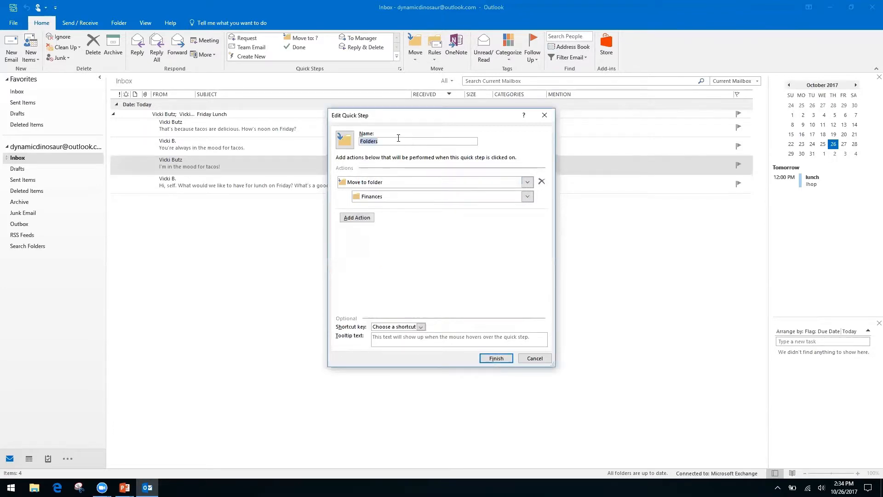
text(Fina)
key(BackSpace)
key(BackSpace)
key(BackSpace)
key(BackSpace)
key(BackSpace)
key(BackSpace)
key(BackSpace)
key(BackSpace)
key(BackSpace)
key(BackSpace)
key(BackSpace)
text(Finances)
click(496, 359)
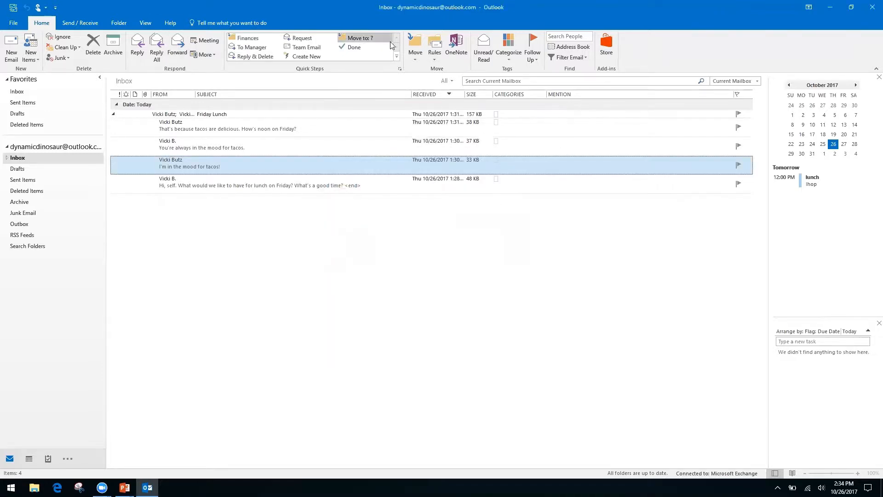
Move 'I'm in the mood for tacos!' via the Finances quick step, check the Finances folder, return to Inbox.
click(248, 40)
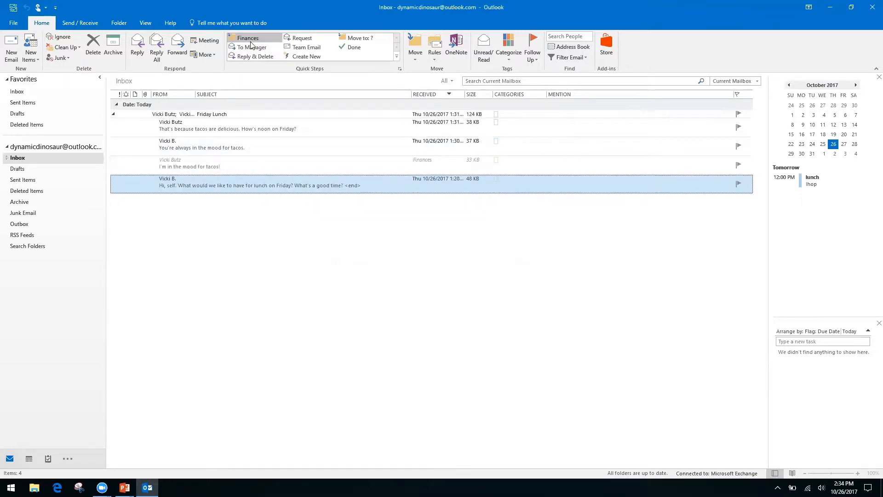
click(7, 158)
click(26, 170)
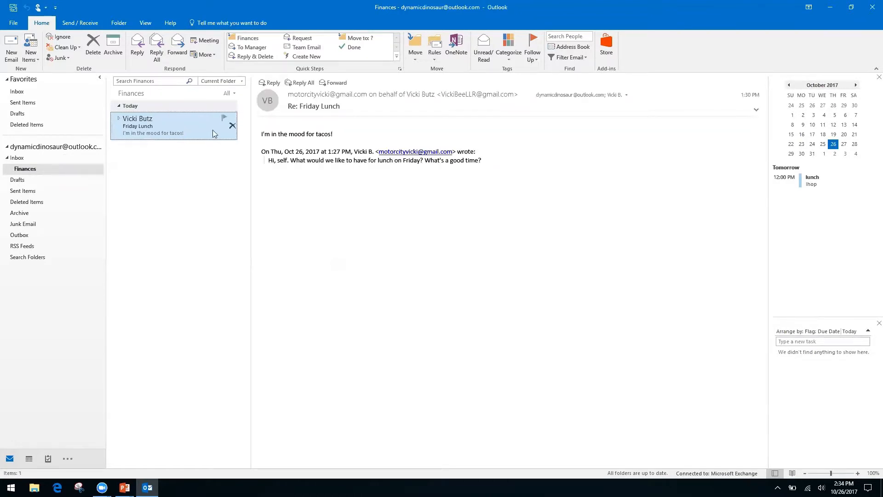
click(19, 159)
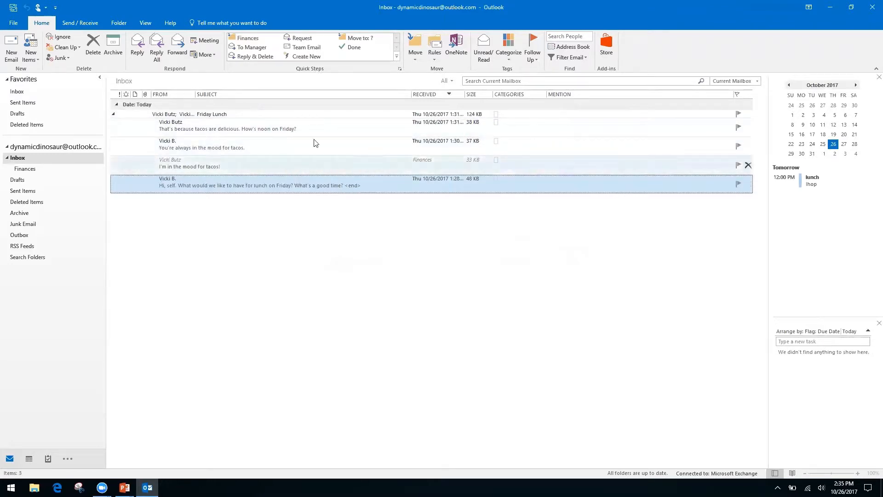
Open the Friday Lunch email in its own window, then close it.
click(114, 115)
click(114, 117)
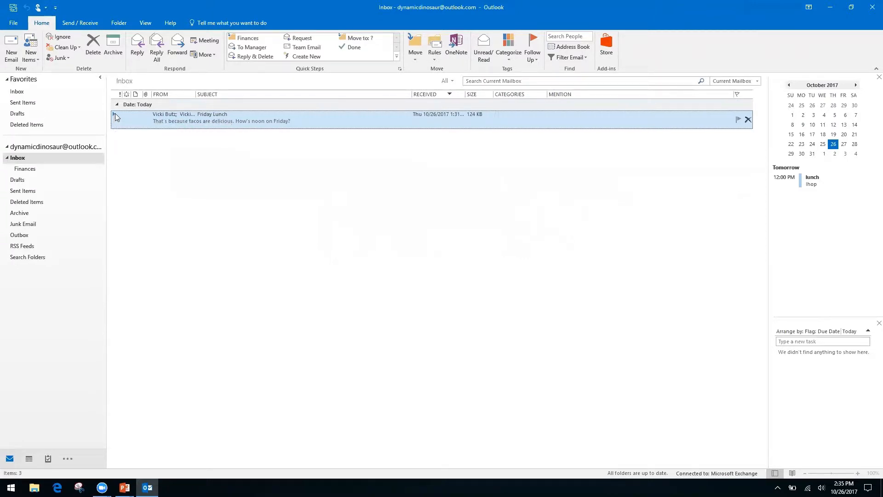
double_click(116, 115)
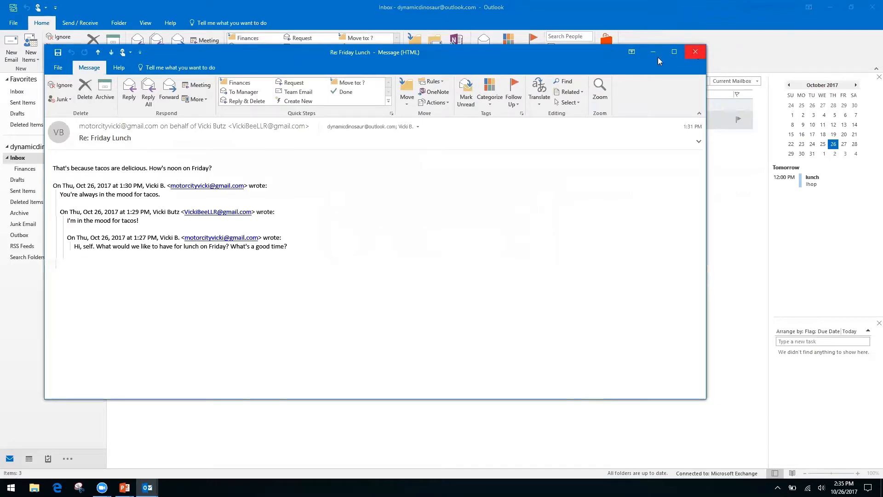
click(702, 54)
Expand the Friday Lunch thread and delete the 'You're always in the mood for tacos.' reply.
click(114, 113)
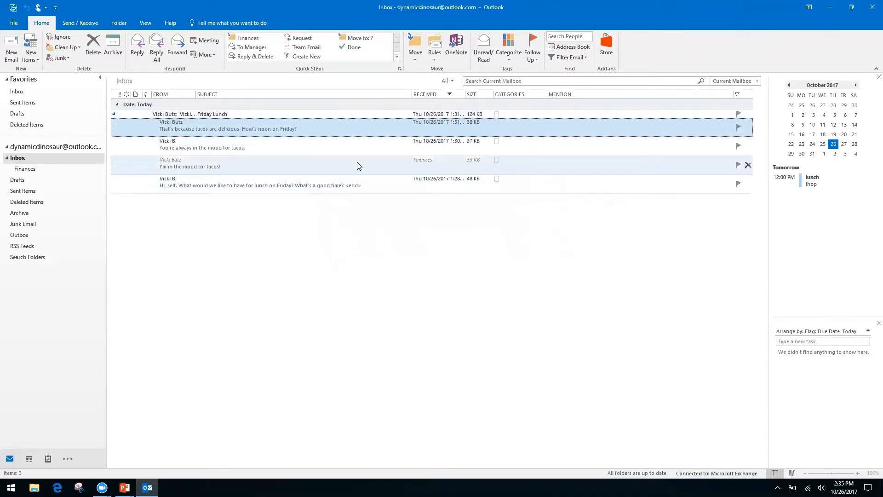
click(357, 163)
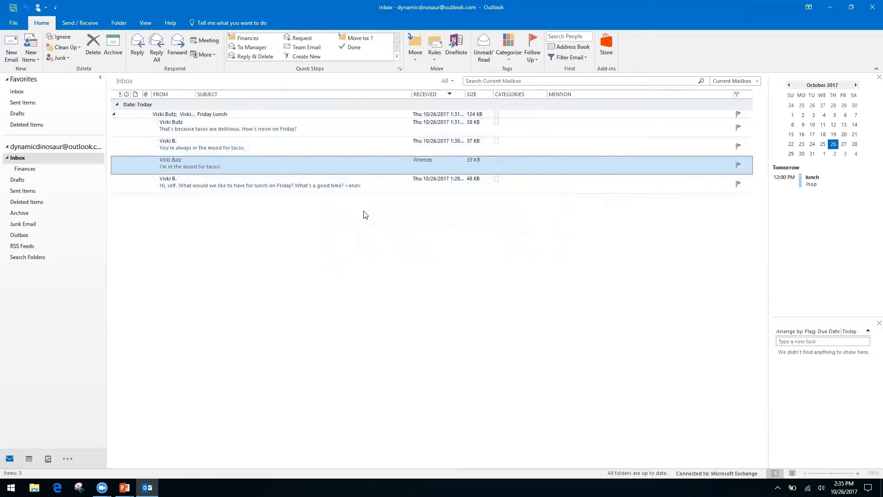
click(310, 147)
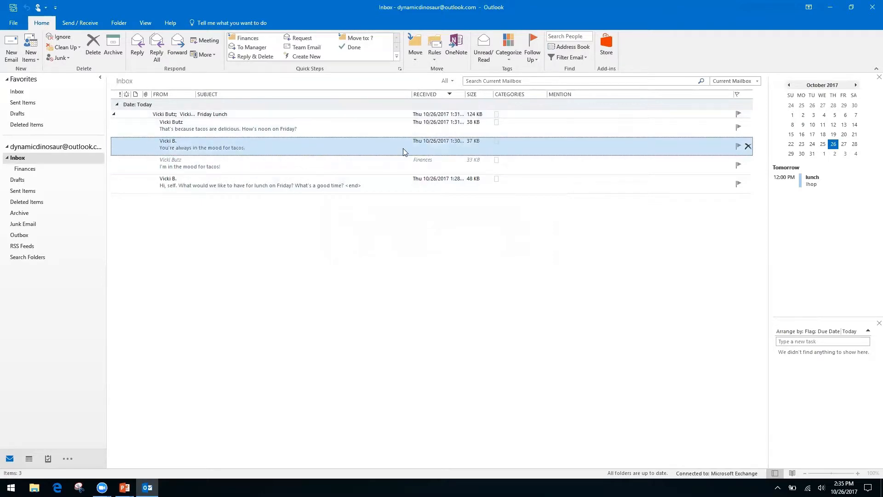
click(90, 50)
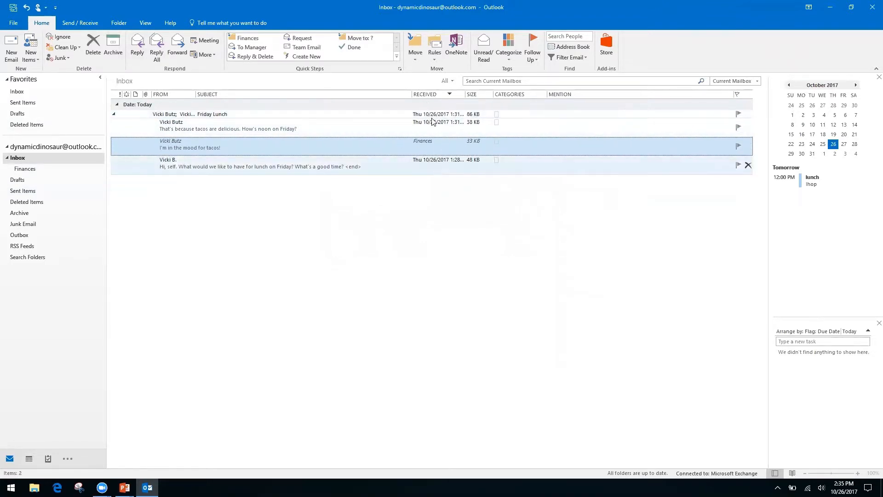
Collapse the Friday Lunch conversation and switch to the PowerPoint section title slide.
click(114, 116)
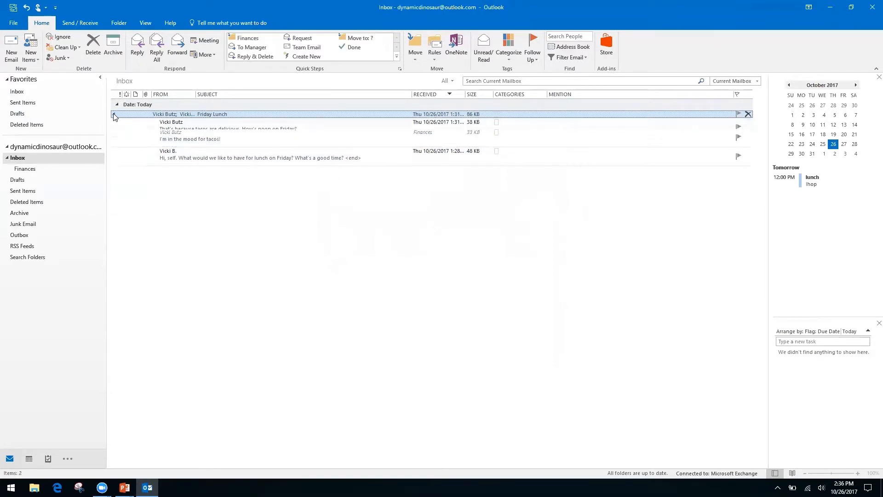
click(114, 114)
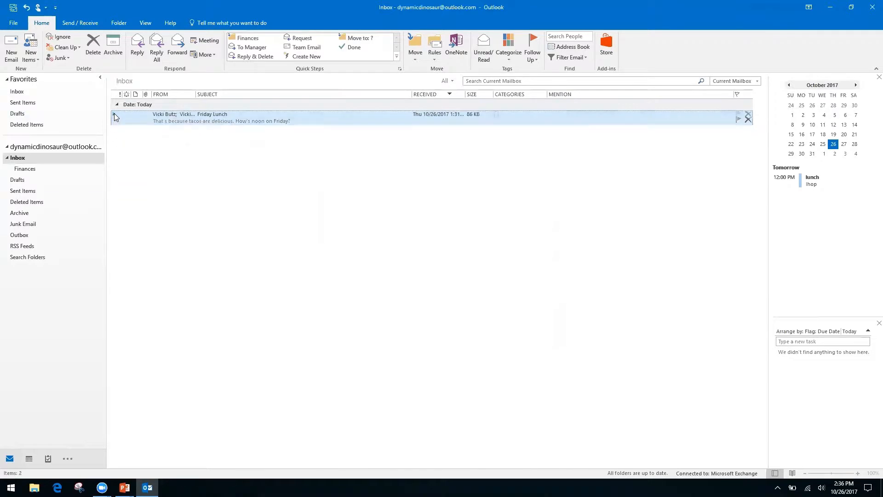
click(114, 113)
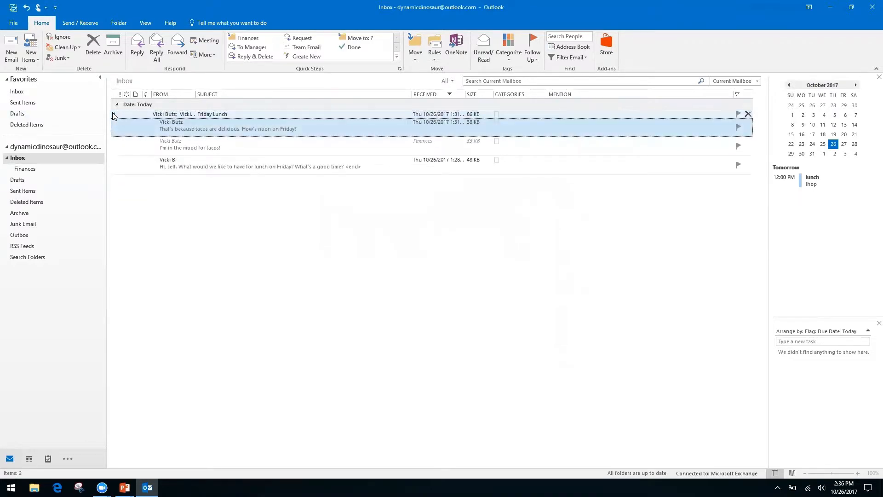
click(114, 115)
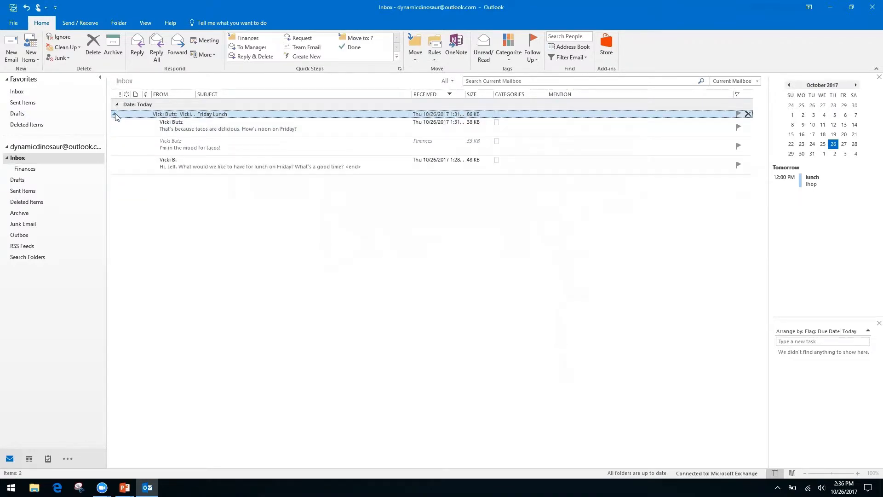
click(115, 114)
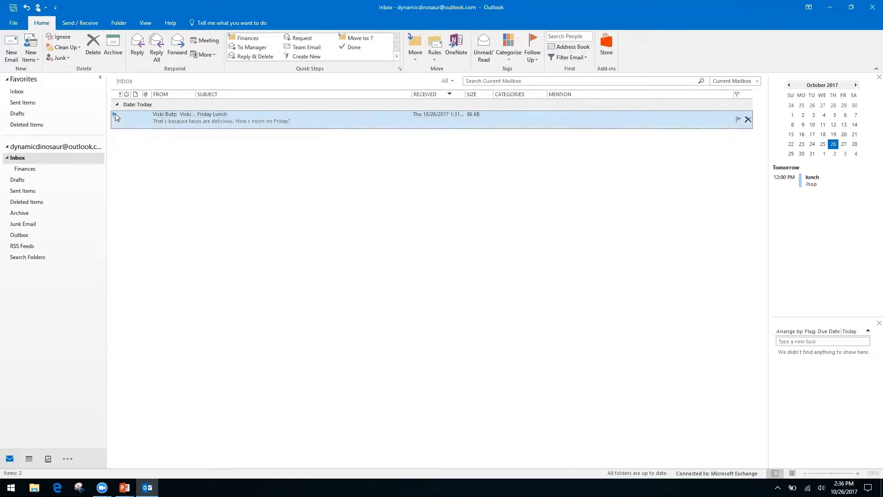
key(alt+Tab)
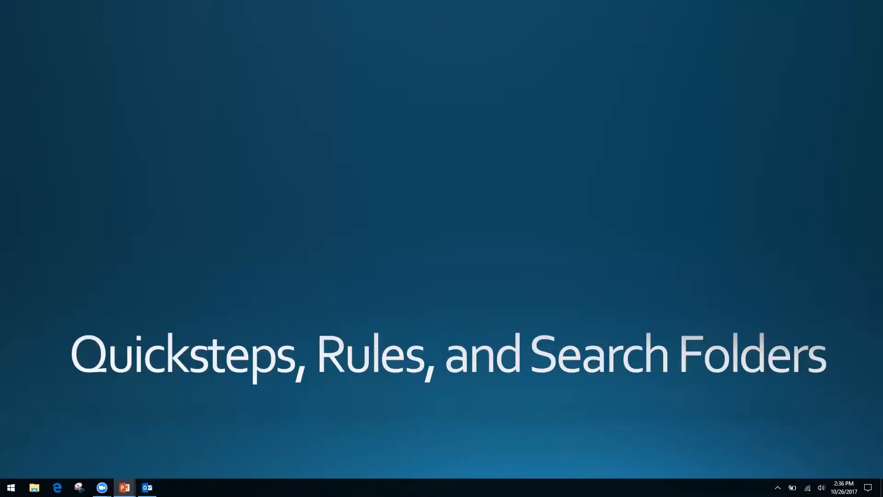
Alt+Tab from the PowerPoint slideshow back to the Outlook Inbox.
key(alt+Tab)
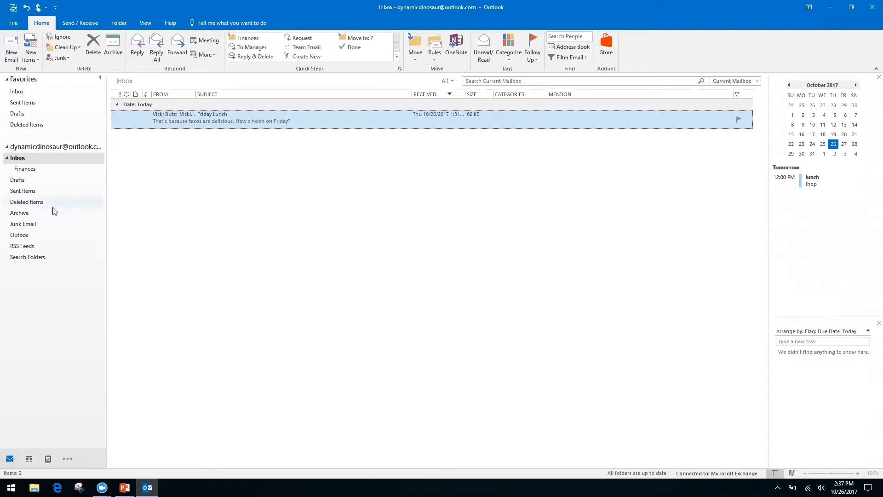
Choose Rules > Create Rule for the Friday Lunch message and open Advanced Options.
click(33, 273)
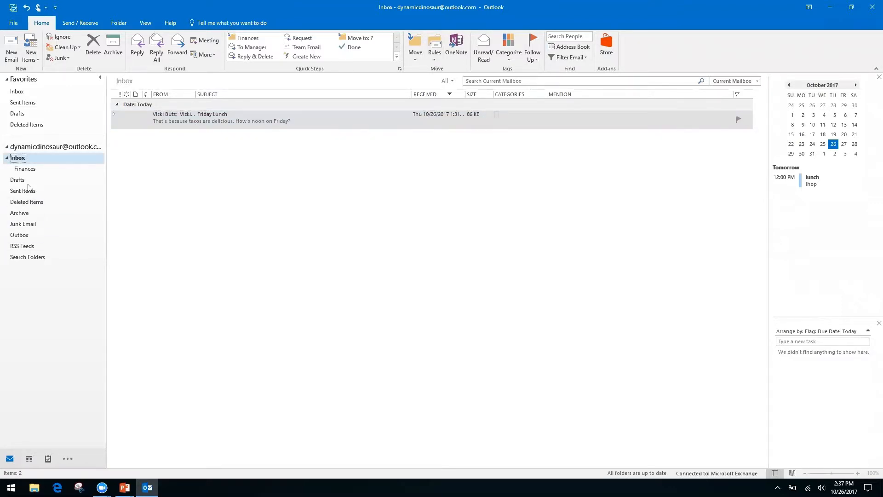
click(434, 61)
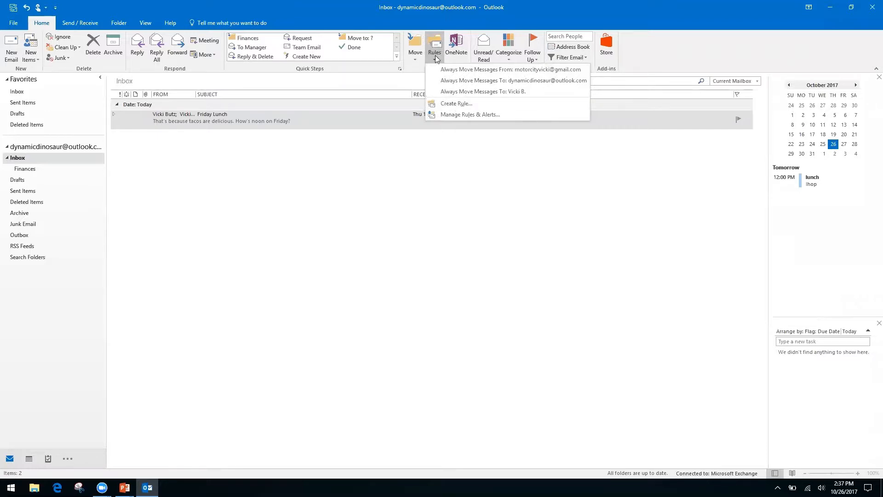
click(453, 104)
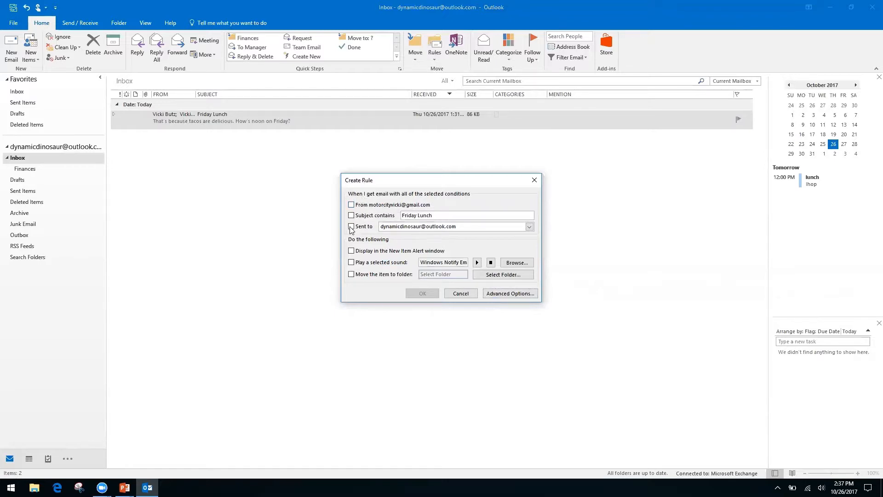
click(501, 293)
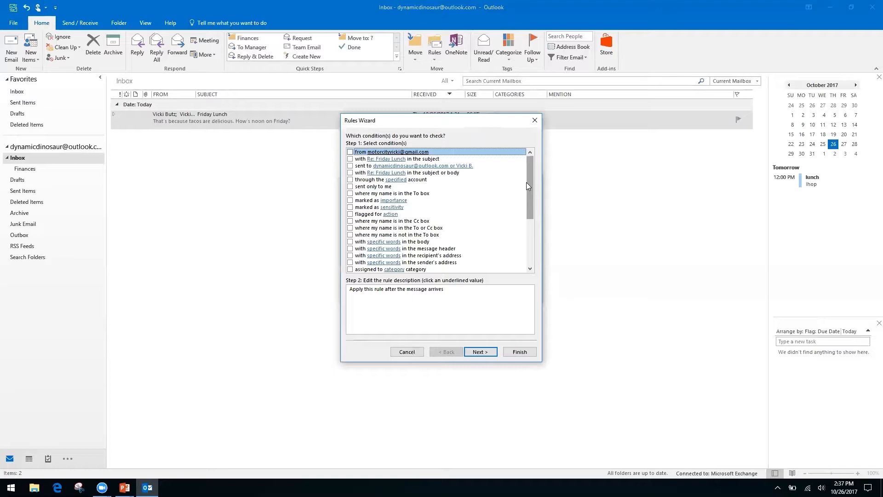
Check only 'where my name is not in the To box' as the rule condition and continue.
click(350, 222)
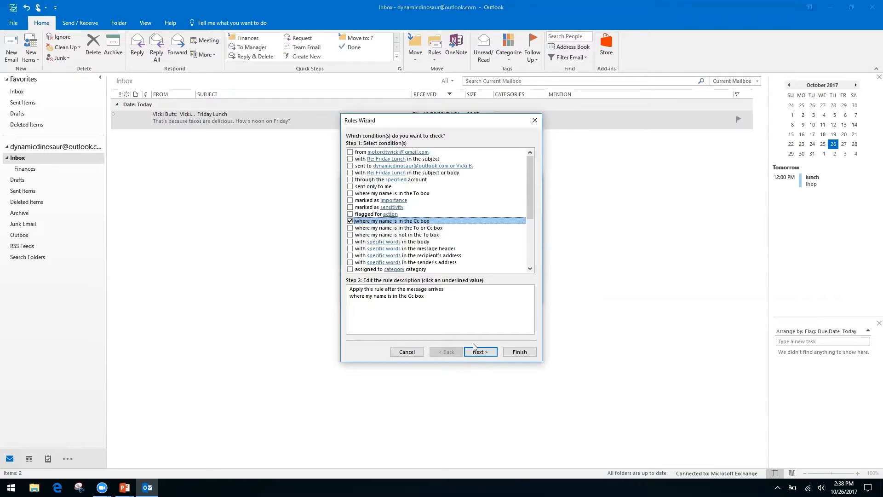
click(350, 221)
click(350, 234)
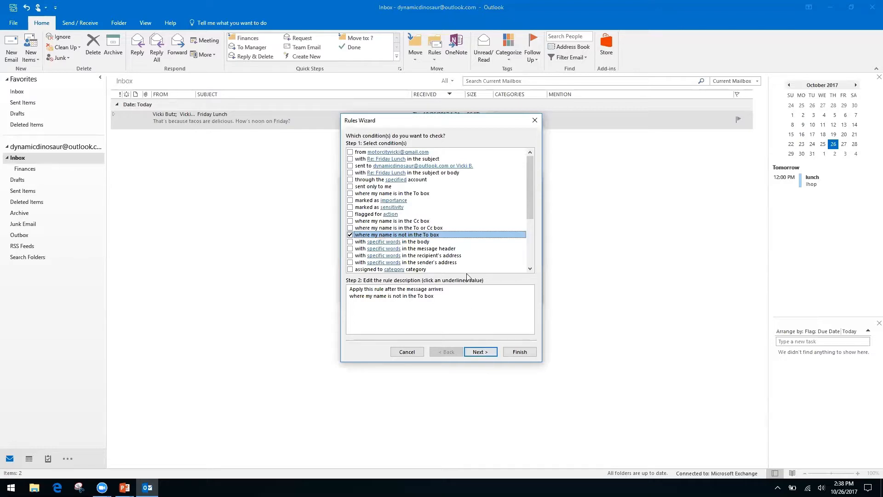
click(488, 357)
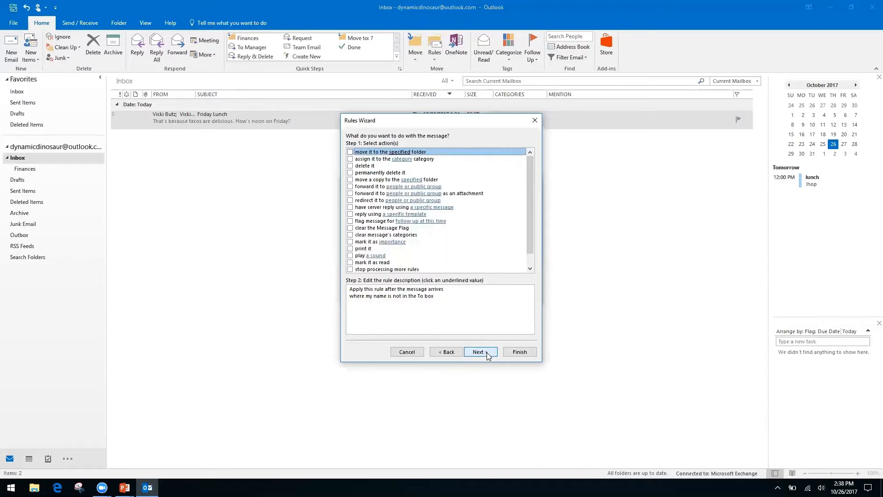
Set the rule to move messages to a new 'Inbox CC' folder under Inbox, then continue.
click(350, 152)
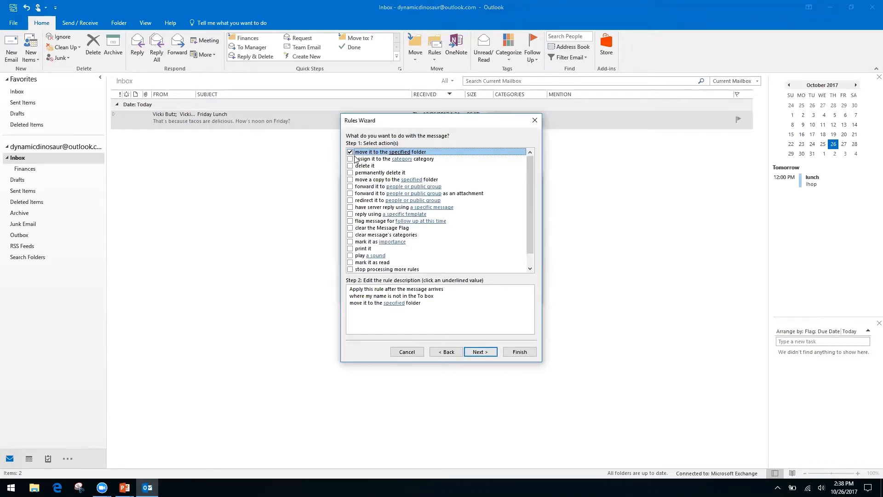
click(394, 303)
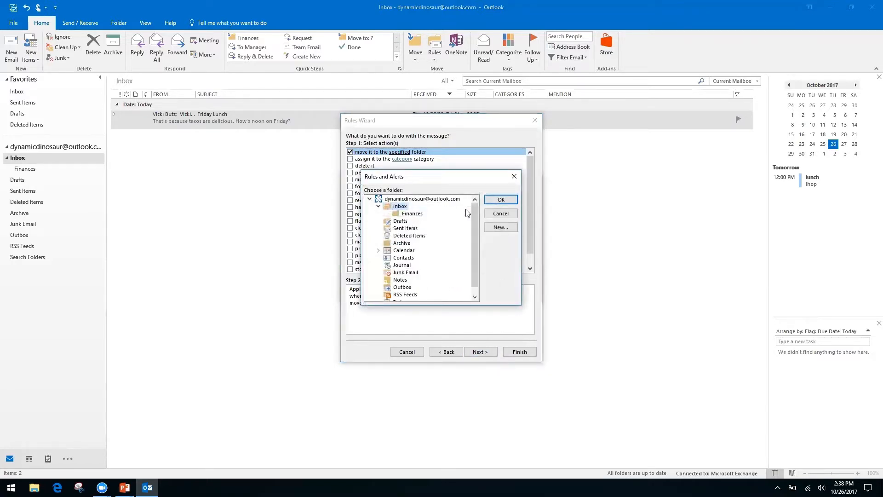
click(502, 227)
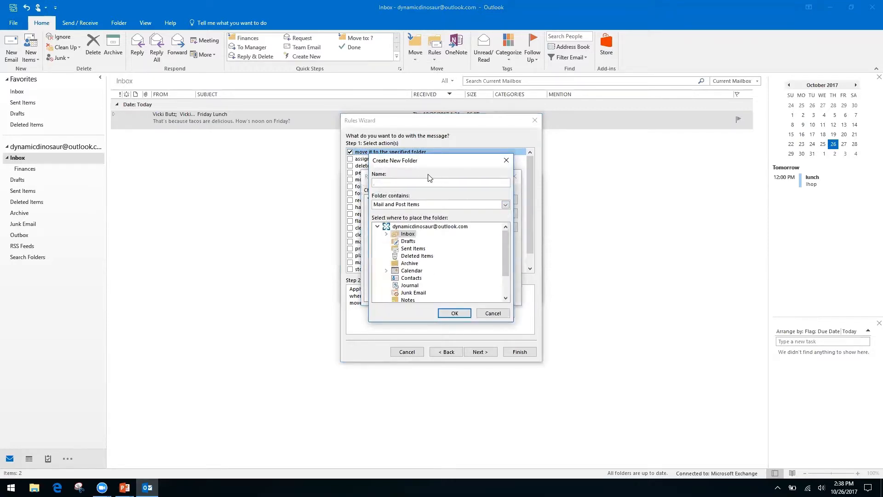
click(404, 226)
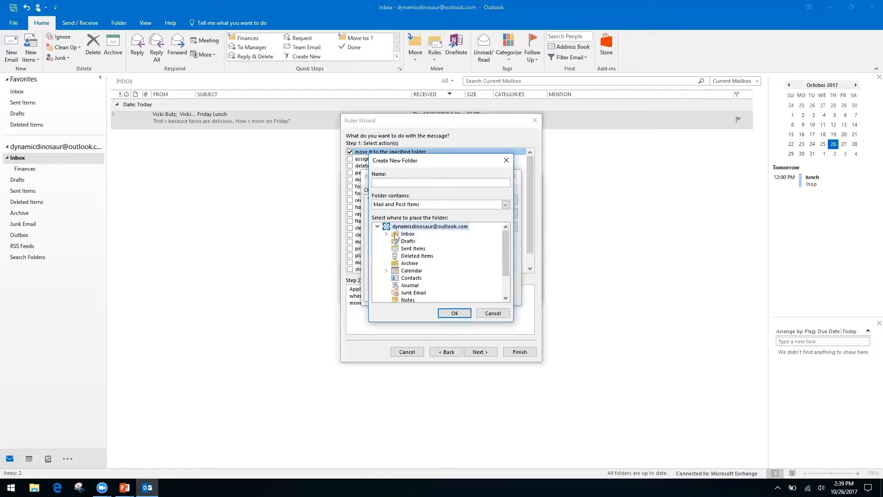
click(407, 235)
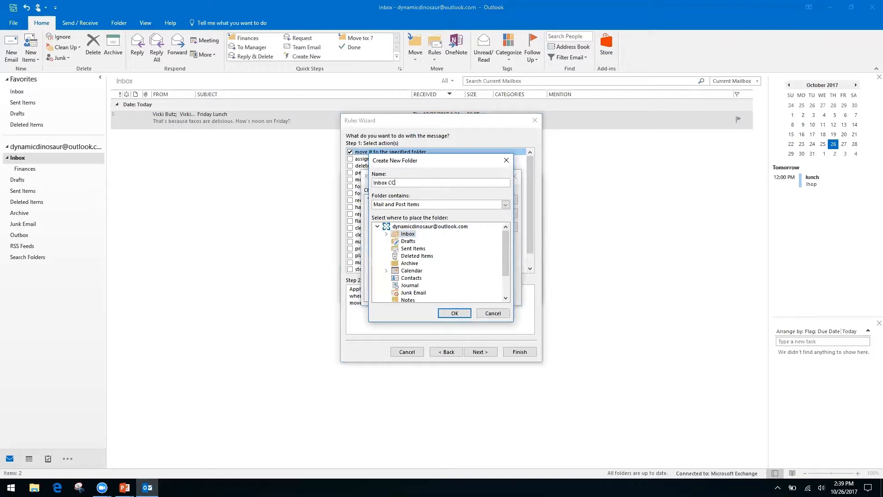
click(454, 312)
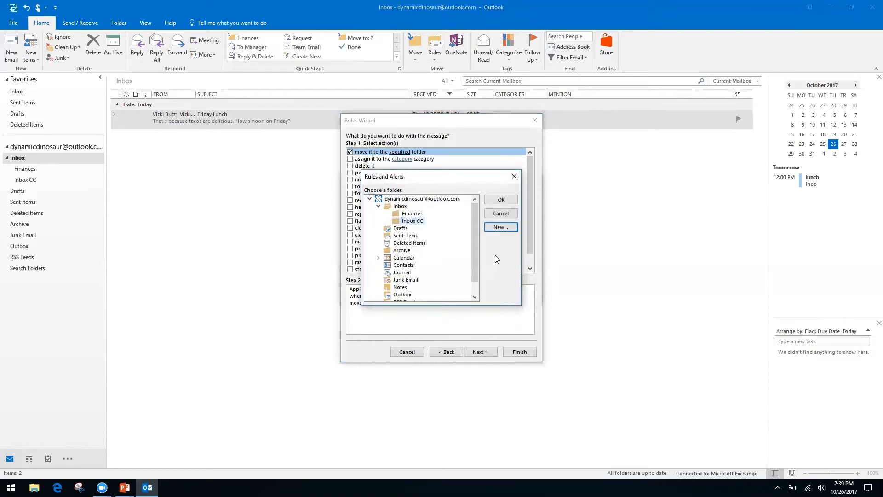
click(498, 201)
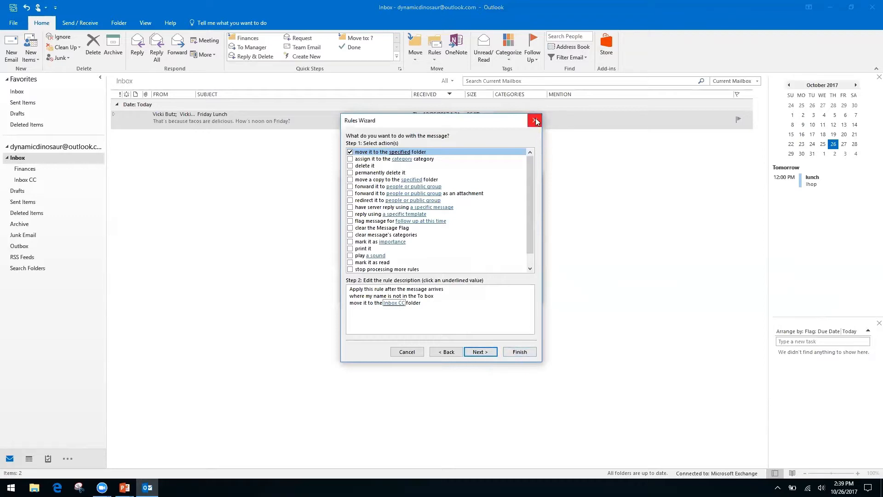
click(481, 352)
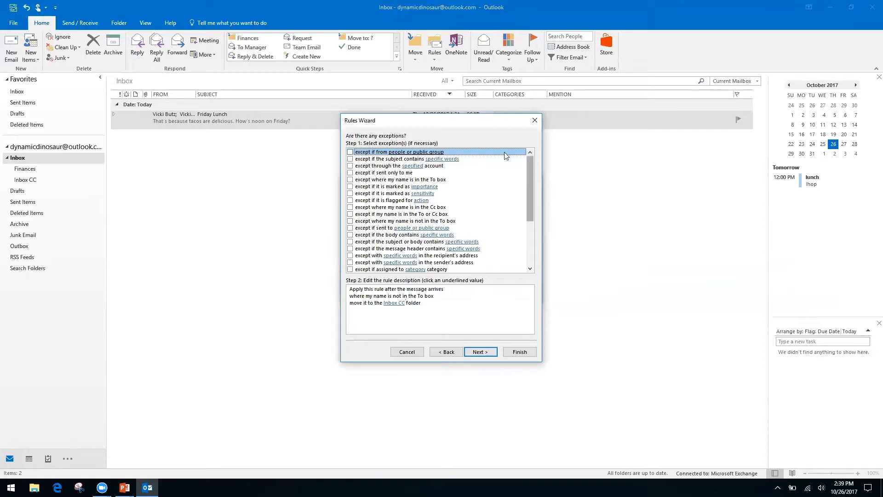
Try then remove the 'except if from people' exception, and advance to the rule's final setup.
click(401, 304)
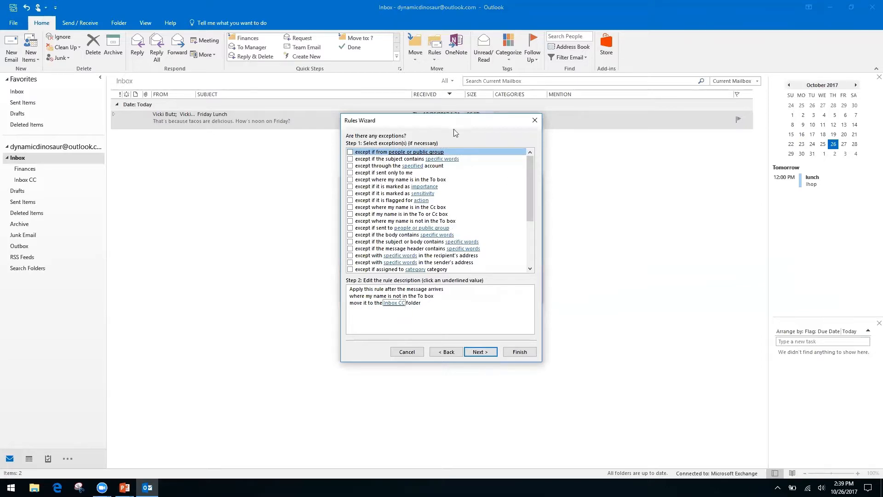
click(350, 152)
click(411, 310)
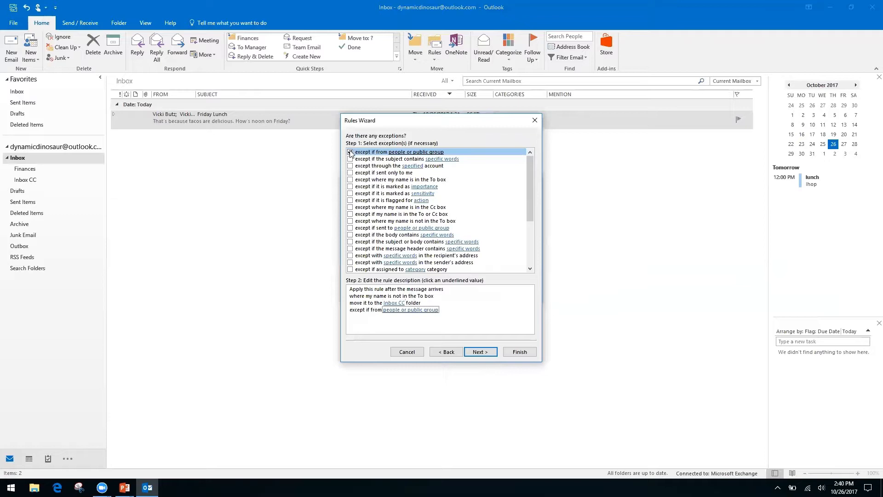
click(389, 311)
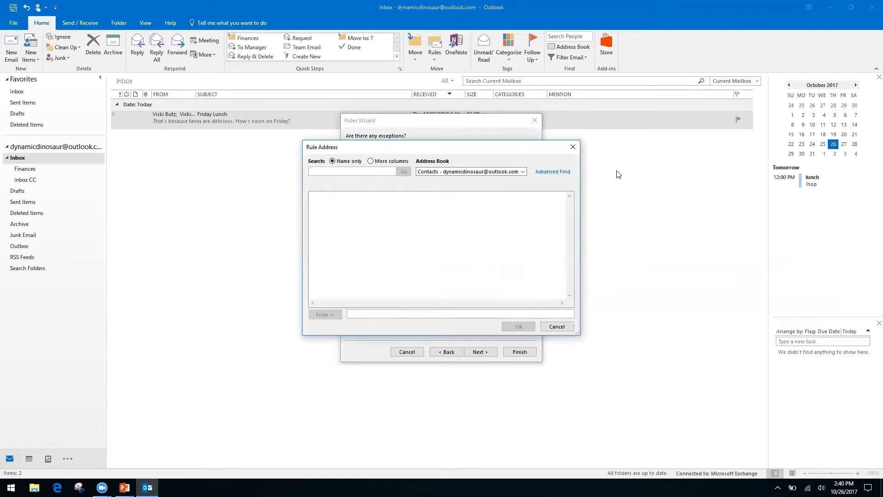
right_click(524, 171)
click(544, 153)
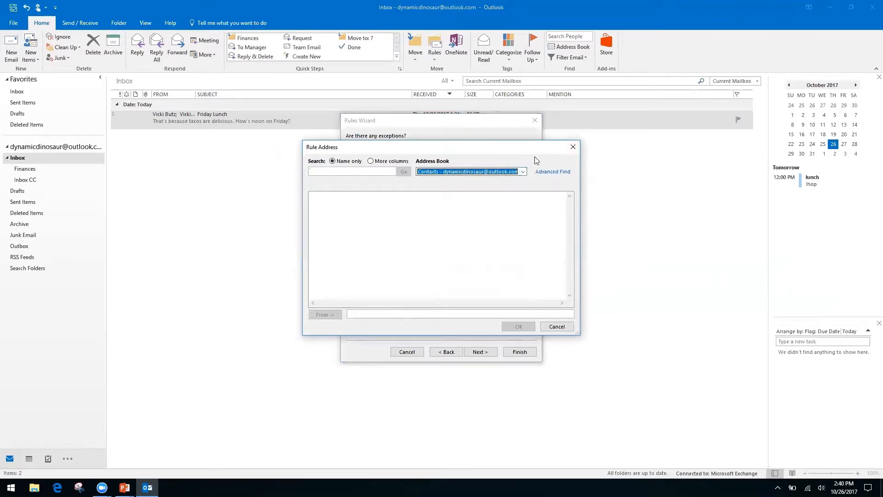
click(573, 147)
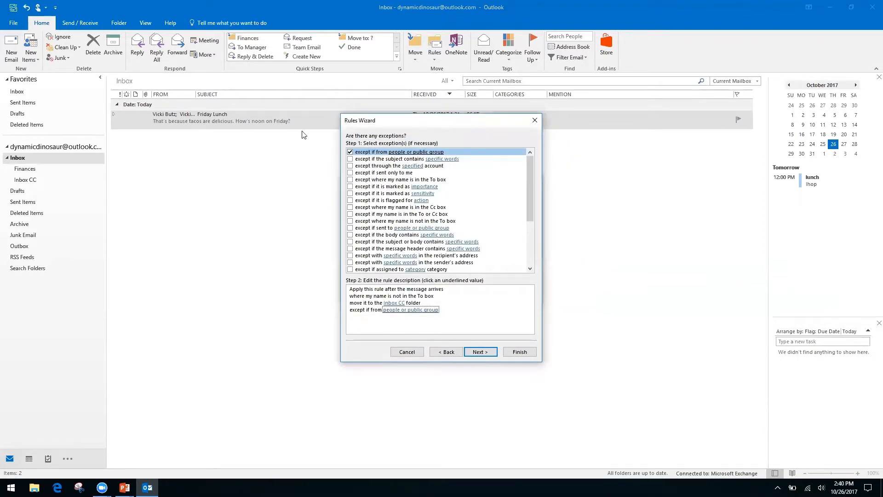
click(354, 153)
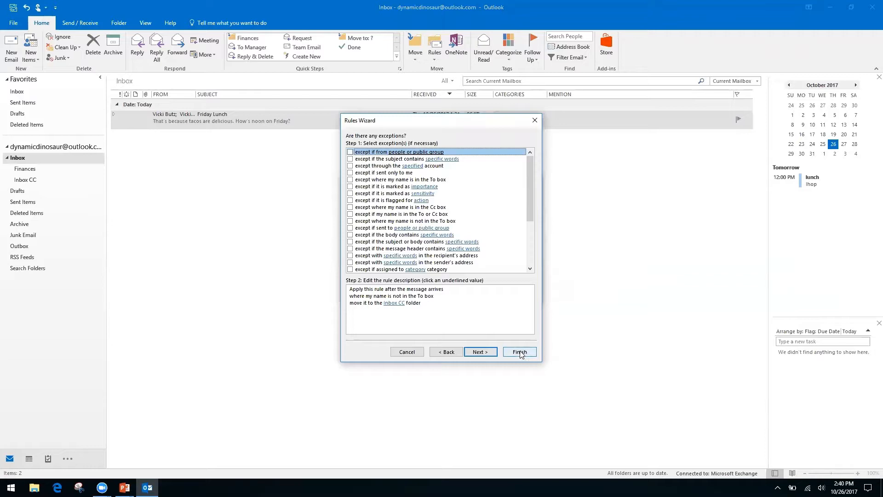
click(481, 352)
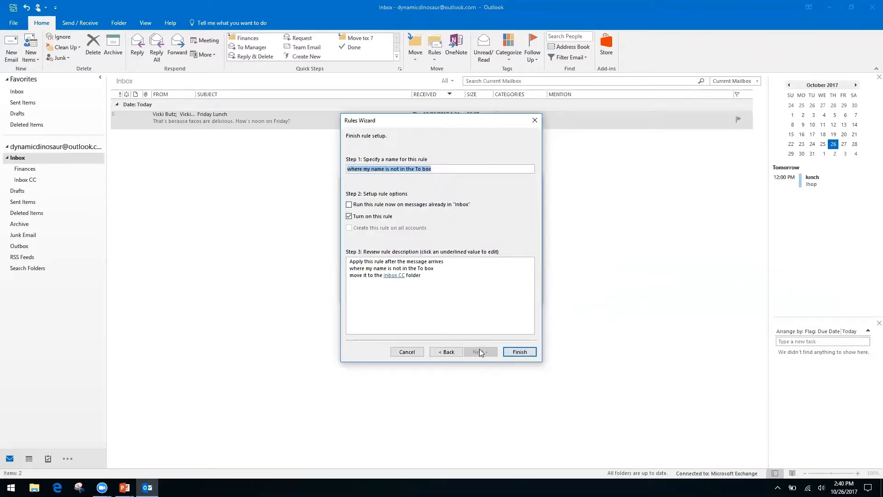
Finish the rule with 'Run this rule now on messages already in Inbox' checked, then cancel Create Rule.
click(349, 204)
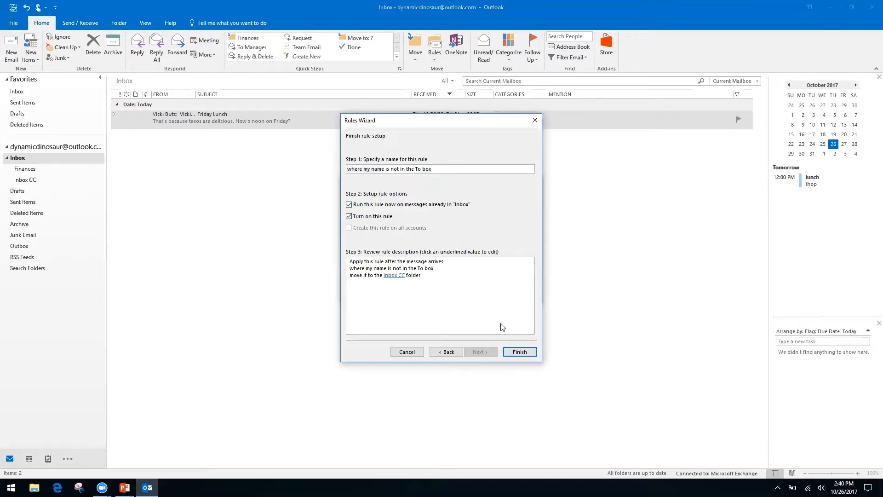
click(519, 352)
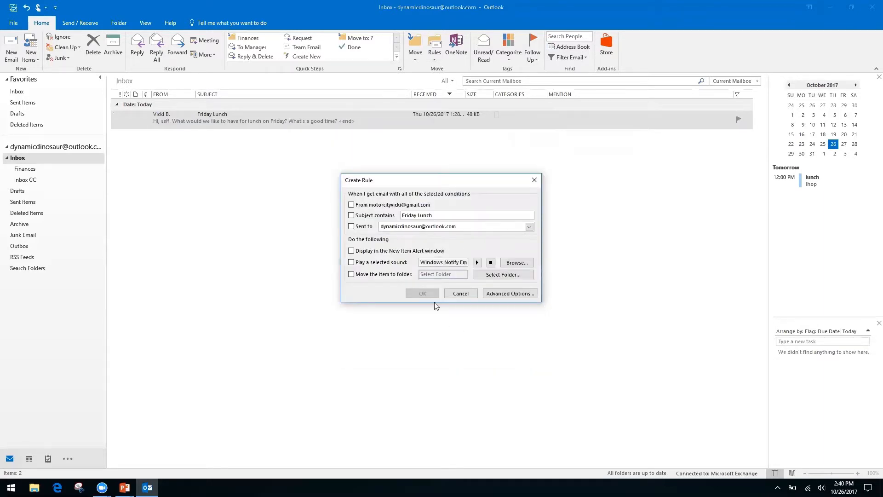
click(461, 295)
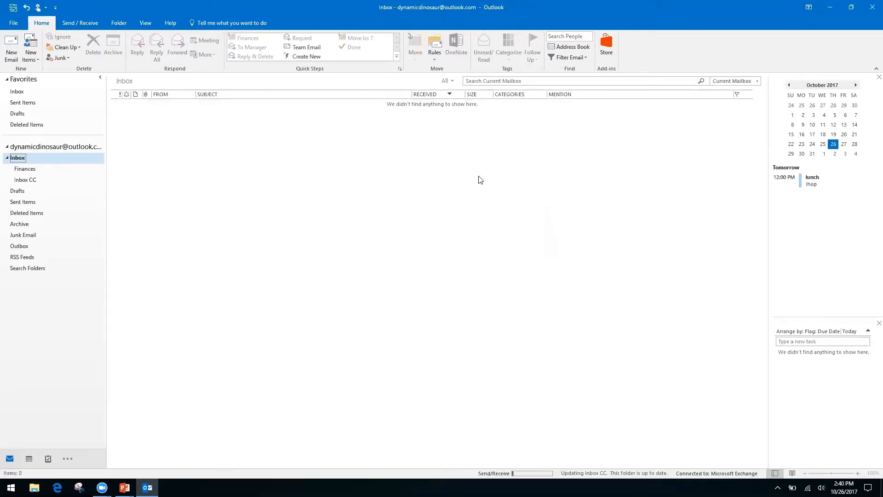
click(434, 58)
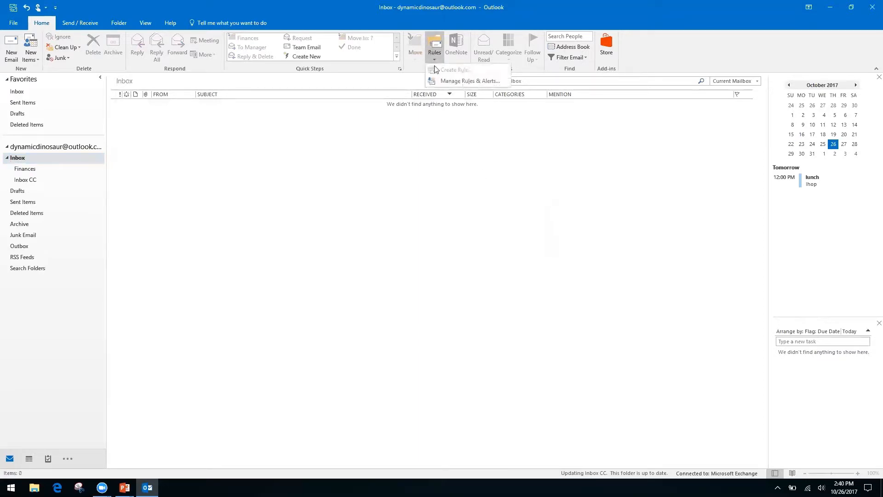
click(457, 81)
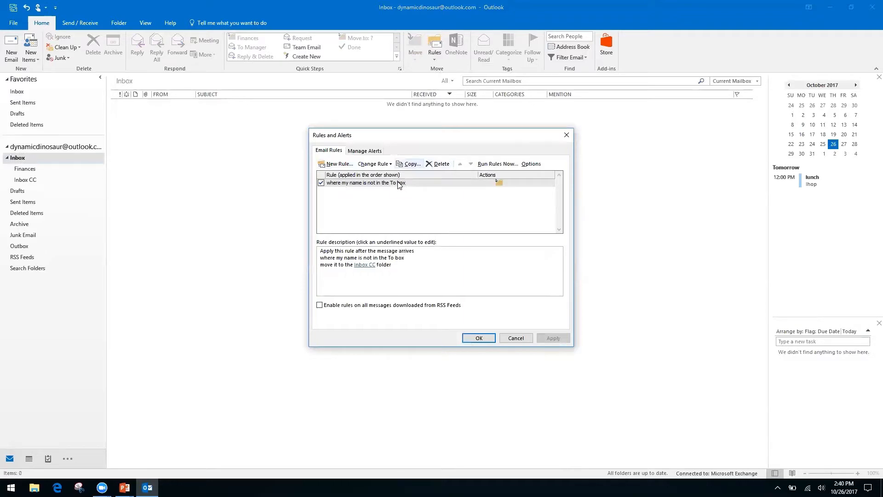
click(516, 338)
click(434, 59)
click(384, 145)
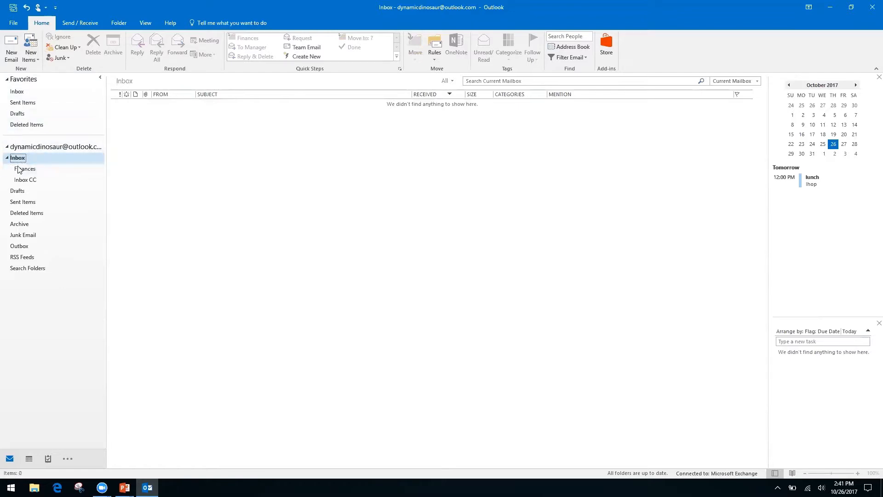
Check the Inbox, then switch to the Inbox CC folder holding the Friday Lunch messages.
click(50, 148)
click(17, 91)
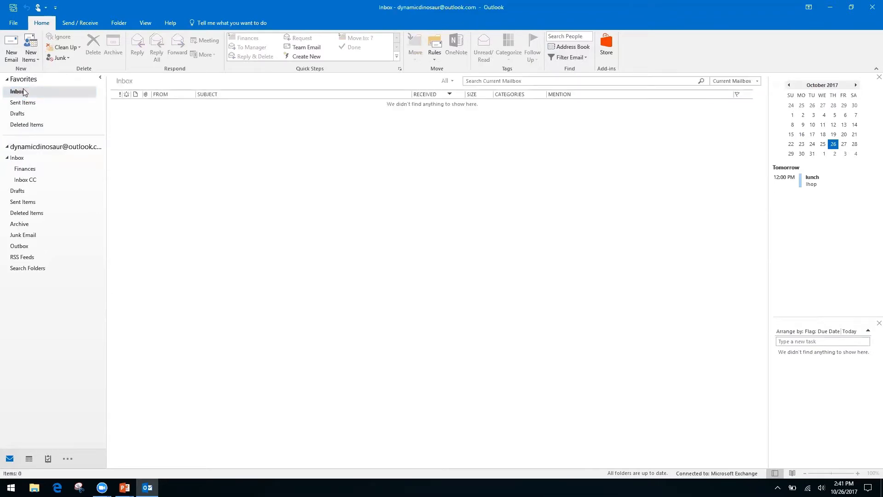
click(17, 158)
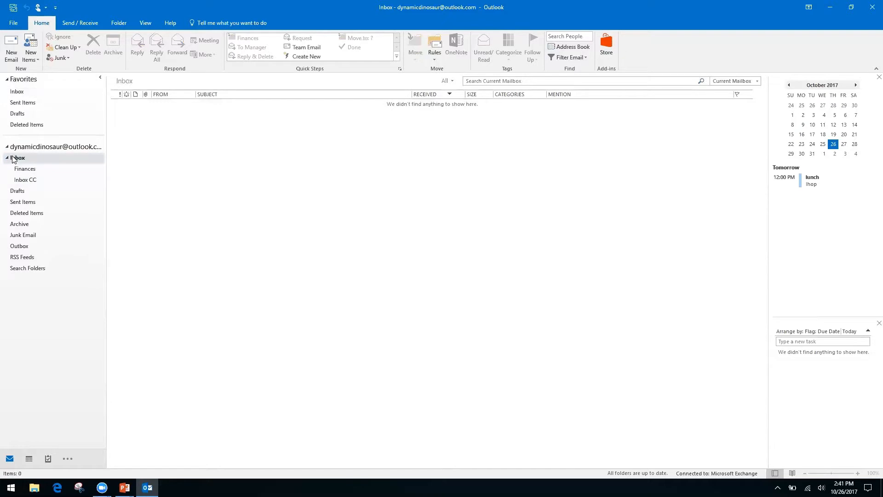
click(23, 181)
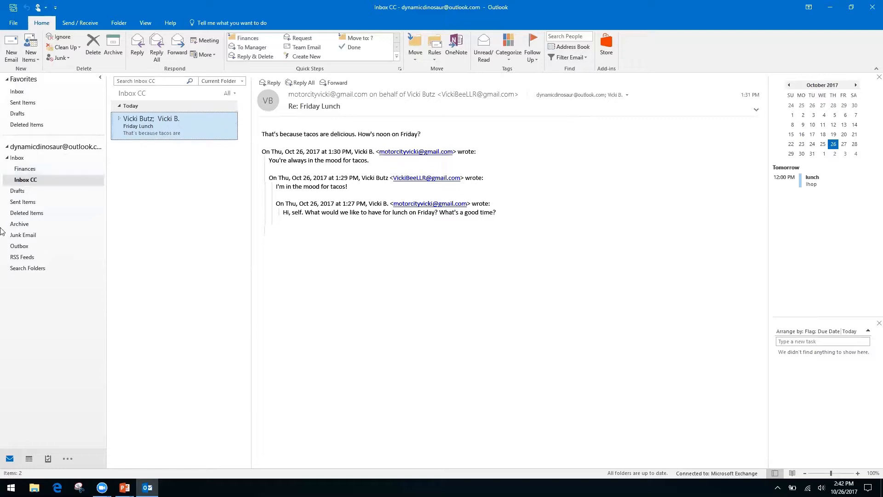
Choose New Search Folder from the Search Folders context menu.
right_click(28, 269)
click(42, 322)
right_click(28, 268)
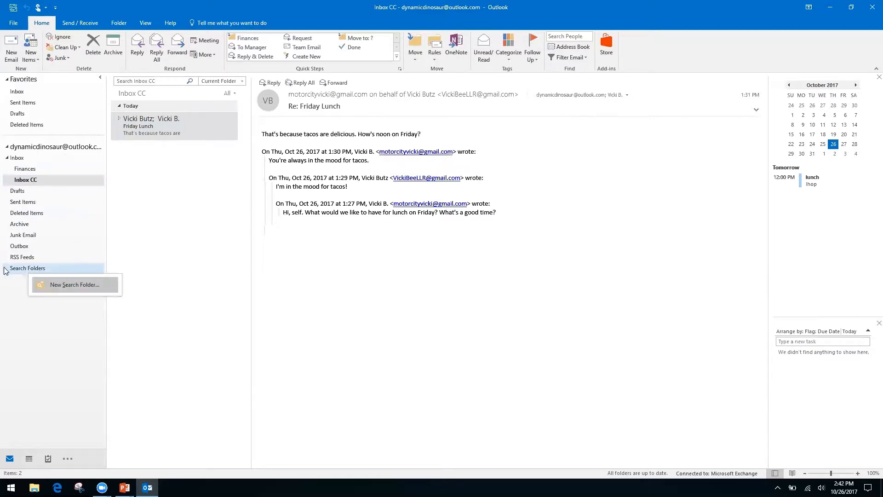
click(12, 291)
right_click(41, 272)
click(63, 276)
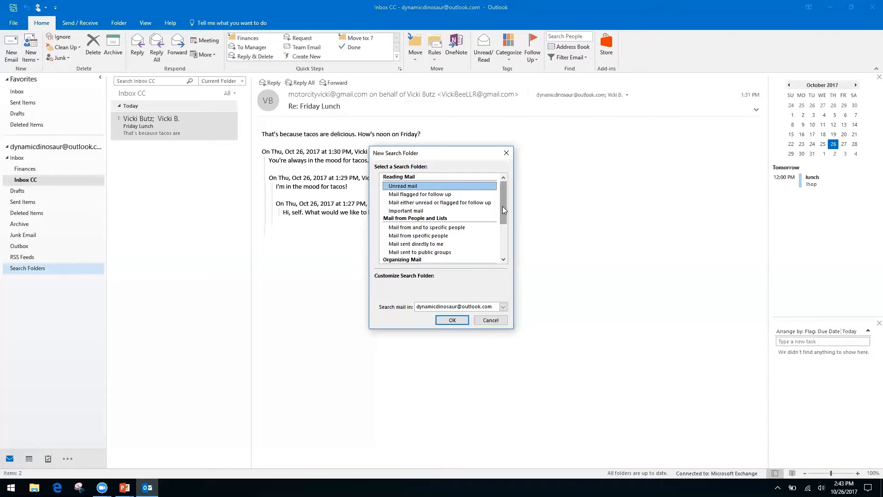
Select 'Create a custom Search Folder' as the search folder type.
click(410, 235)
click(411, 244)
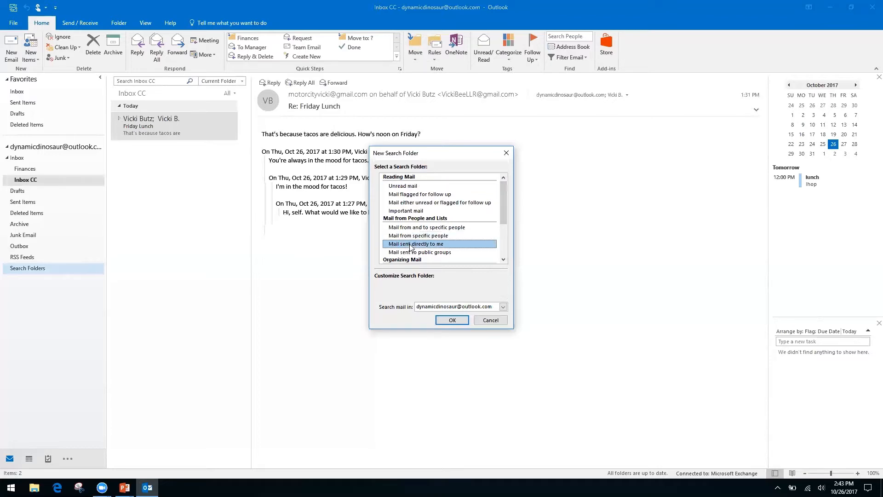
drag(502, 206, 501, 248)
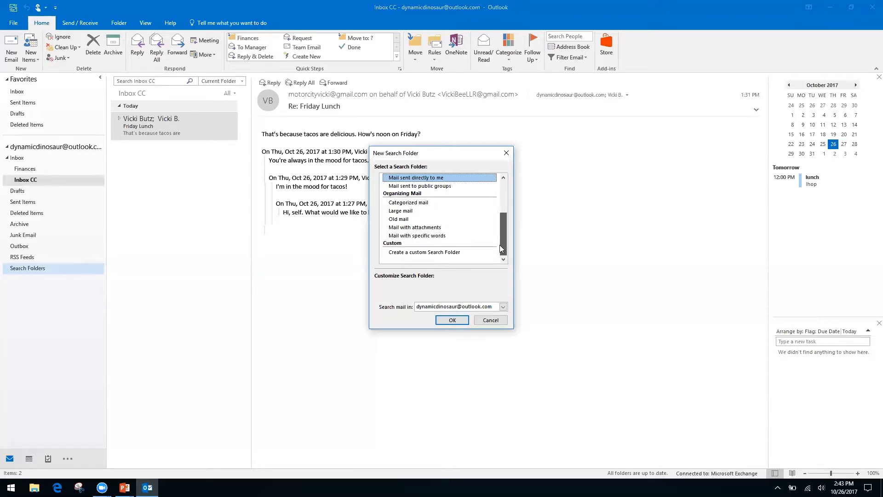
click(439, 253)
click(415, 296)
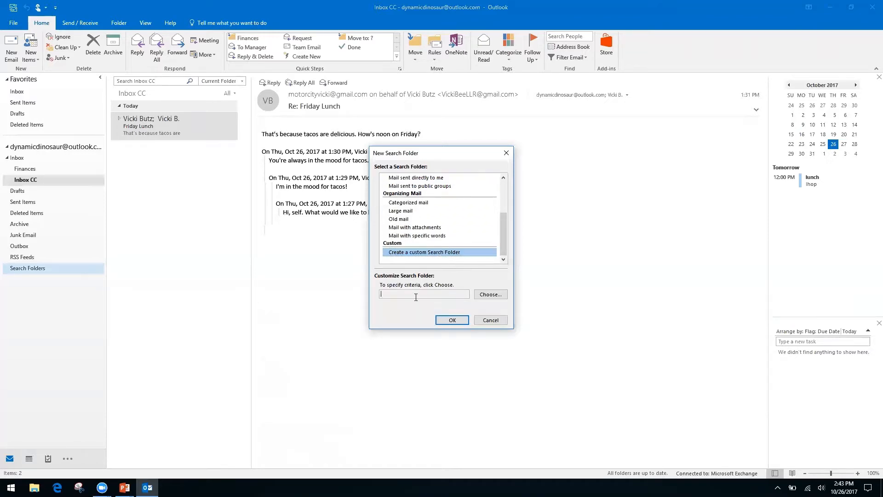
Name the custom search folder 'Invoices from Client A', accept the no-criteria warning, and create it.
click(488, 295)
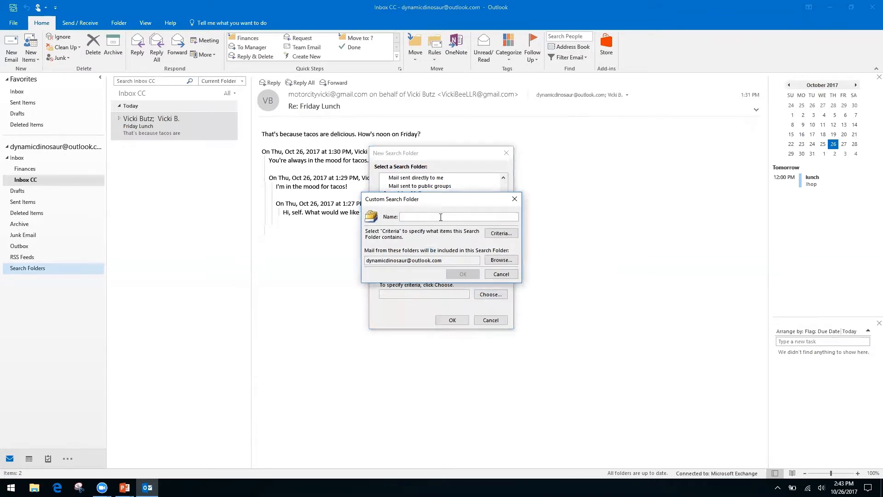
text(Invoices from Client A)
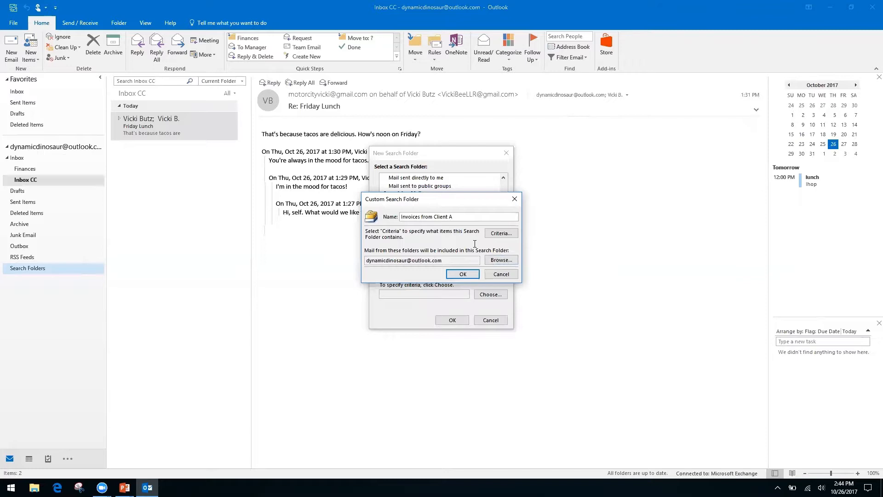
click(462, 274)
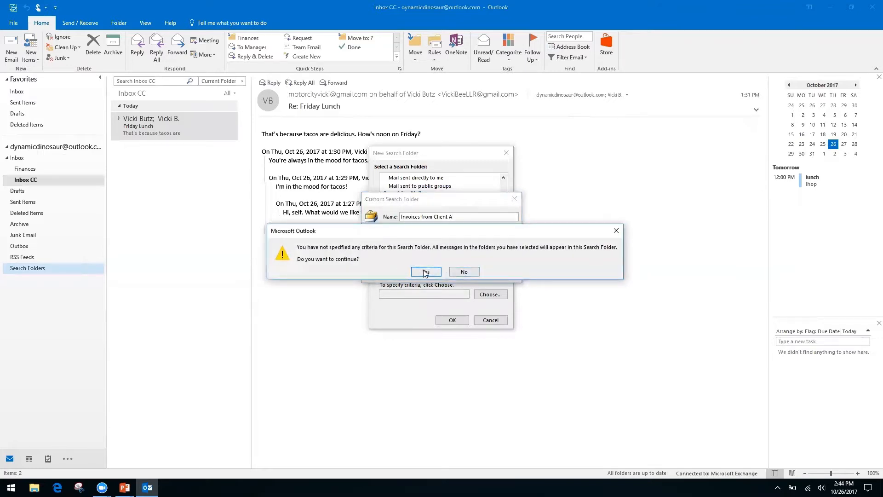
click(426, 273)
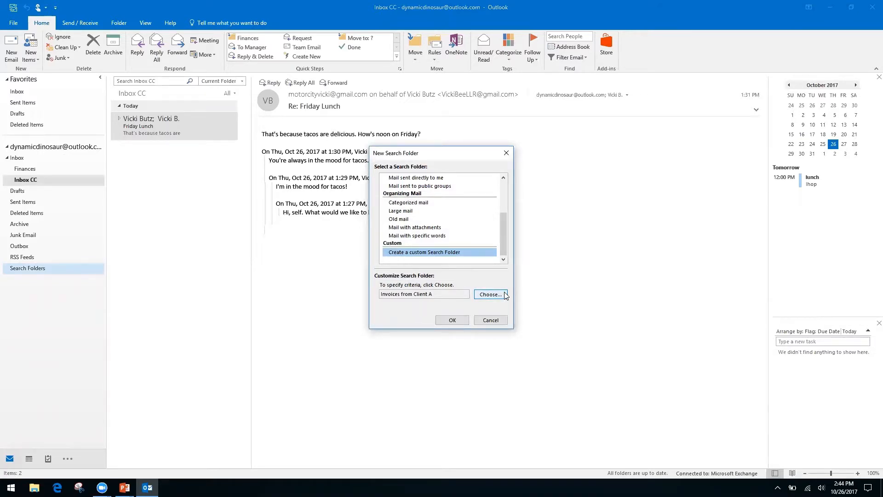
click(452, 319)
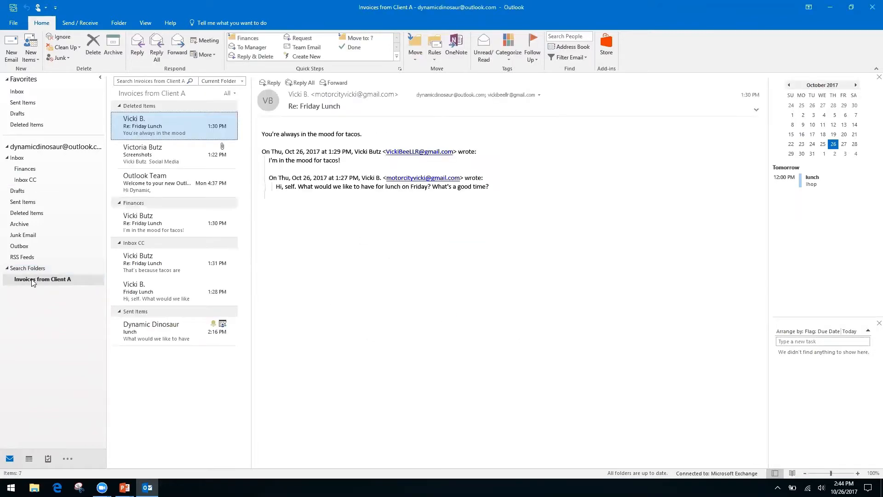
click(45, 281)
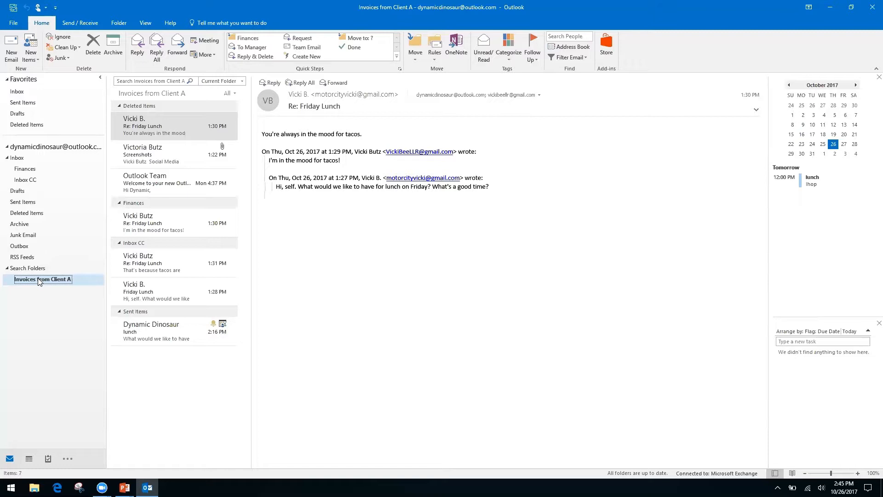
Return to the Inbox CC folder after briefly viewing the main Inbox.
click(31, 180)
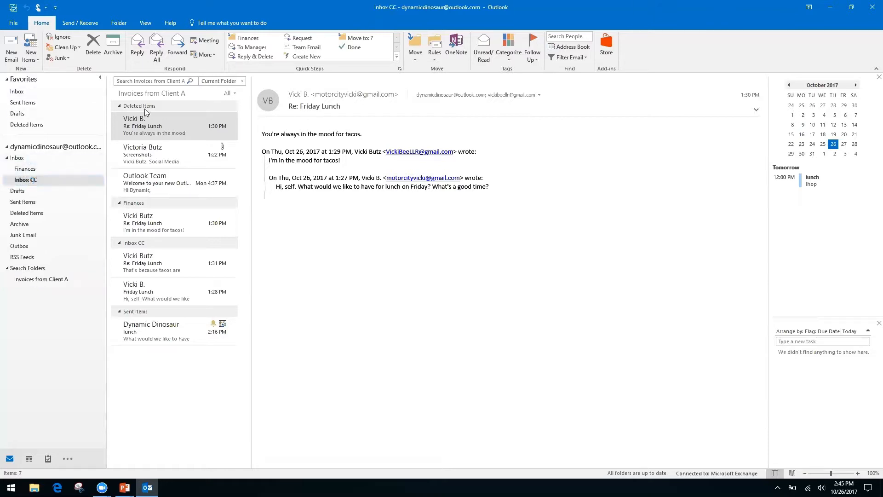
click(148, 79)
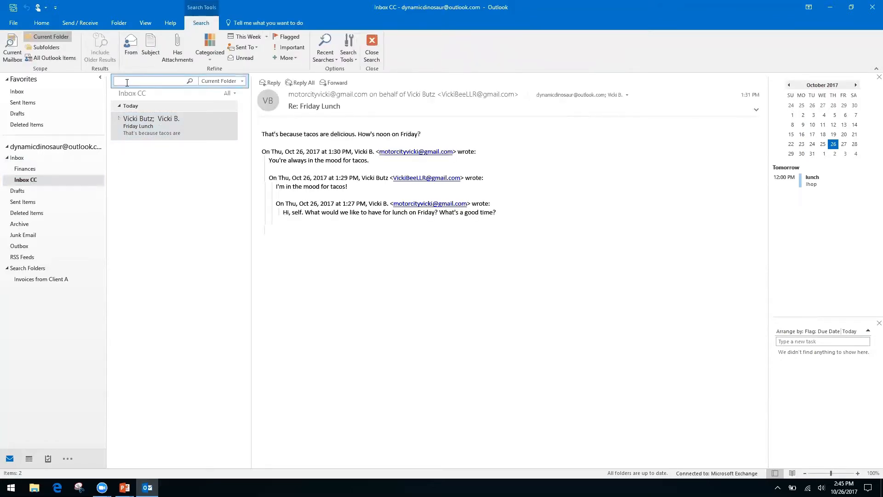
click(18, 158)
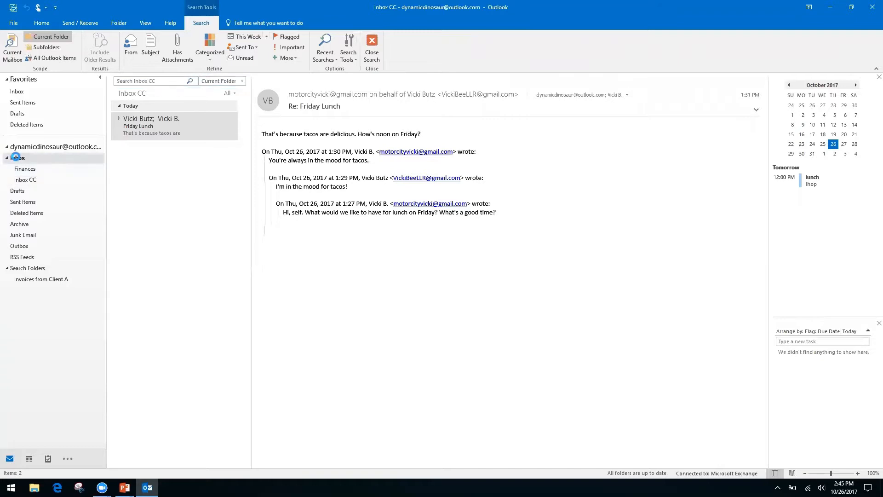
click(30, 179)
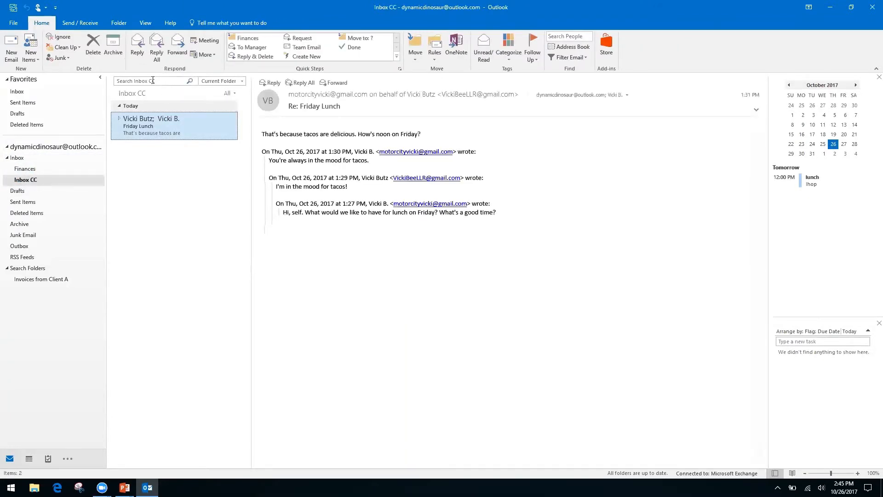
Open and dismiss the search box's context menu, then switch to the slide show.
right_click(158, 82)
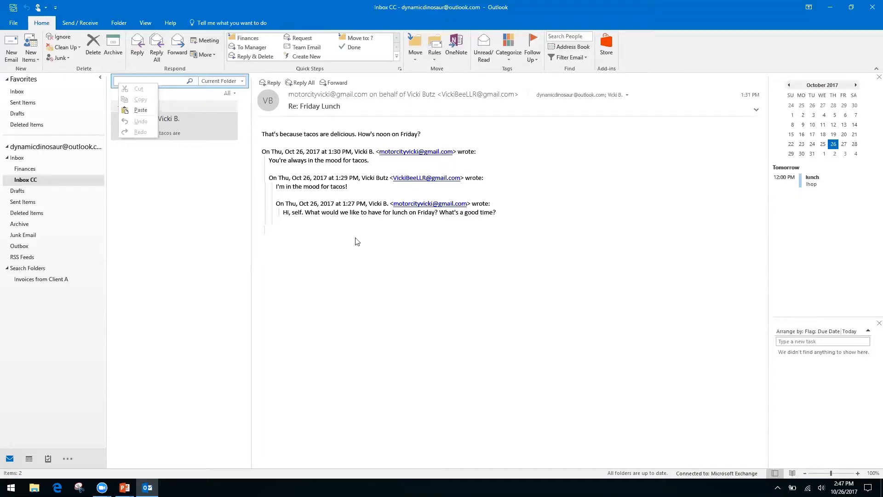
click(352, 293)
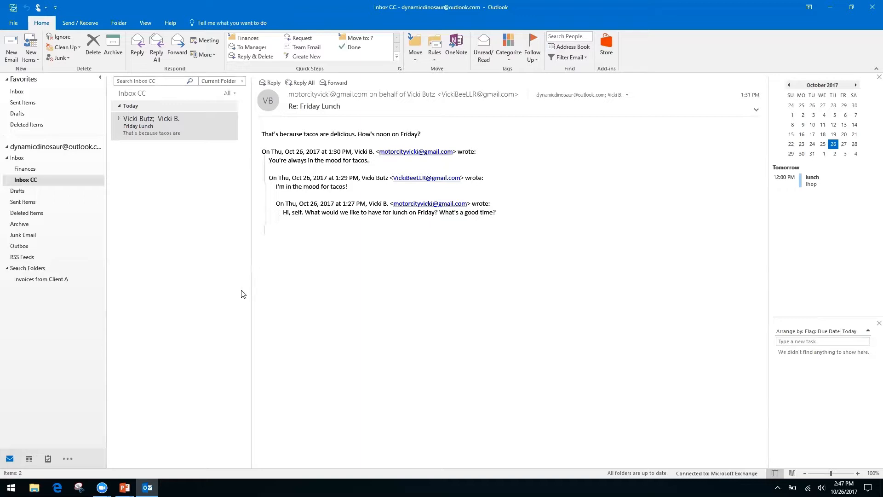
key(alt+Tab)
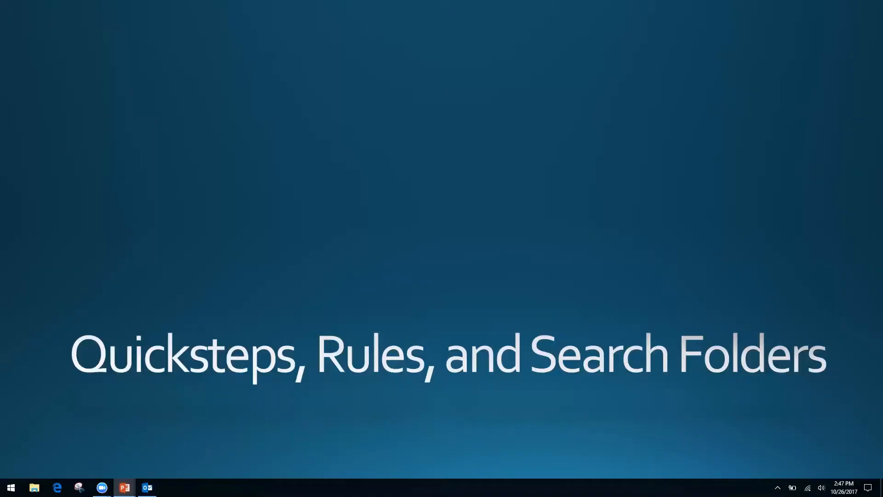
Advance the slide show to the 'Forms, Templates, and Quick Parts' slide and return to Outlook.
key(Right)
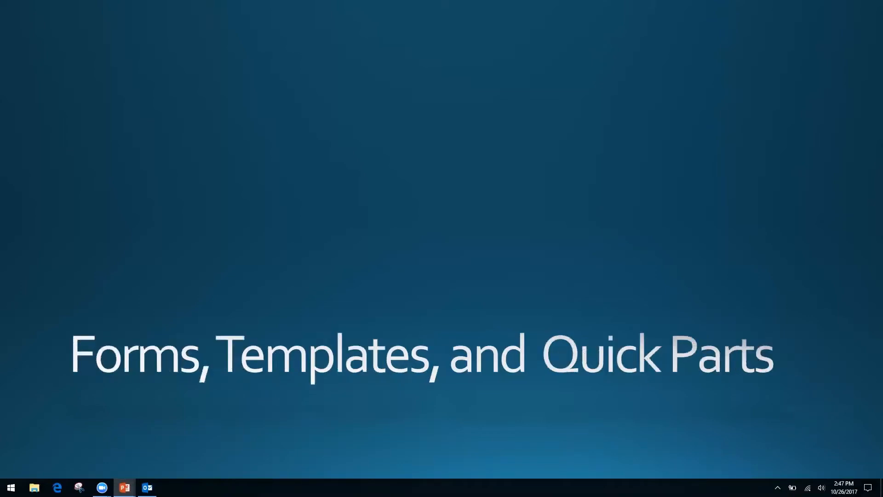
key(alt+Tab)
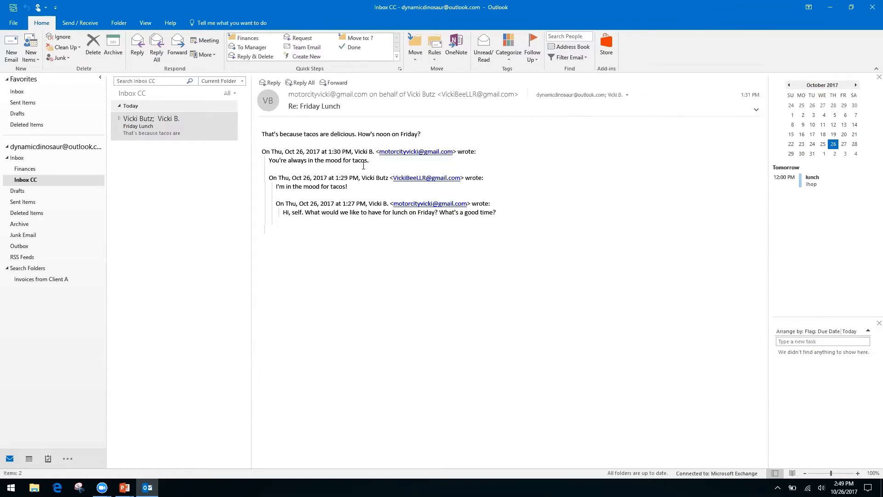
Select the Friday Lunch message, then open and dismiss the context menu on its text.
click(148, 131)
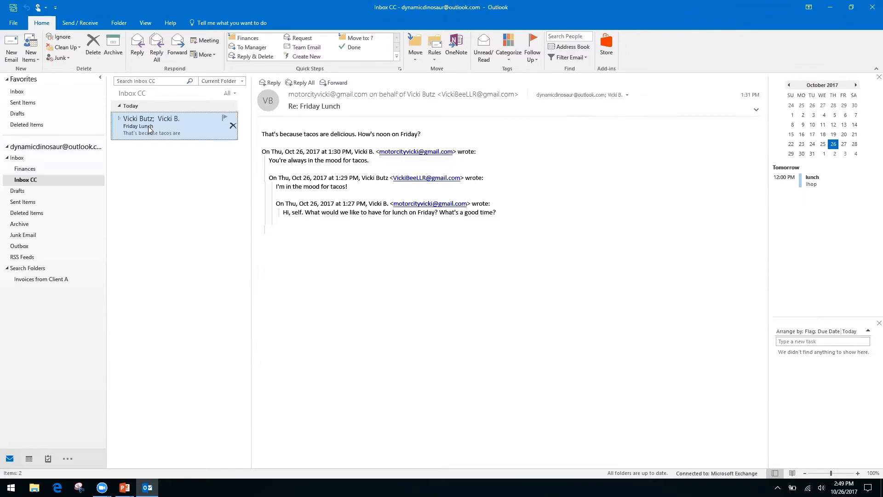
right_click(339, 212)
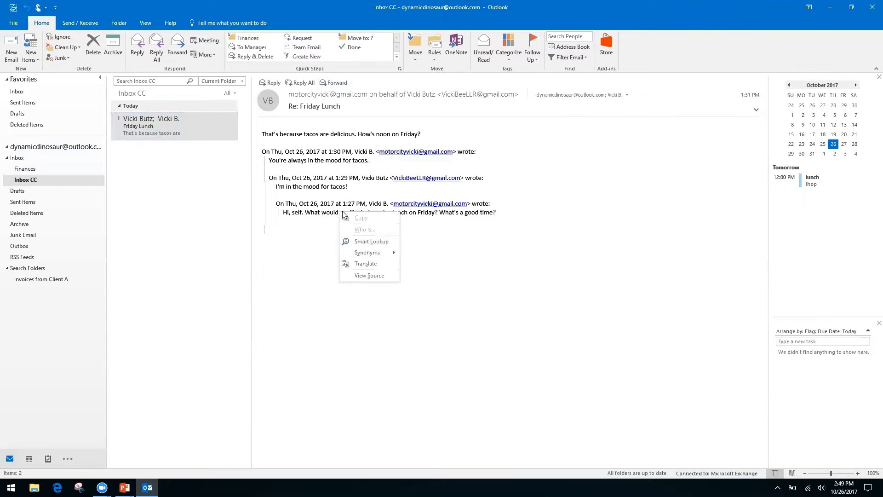
right_click(302, 204)
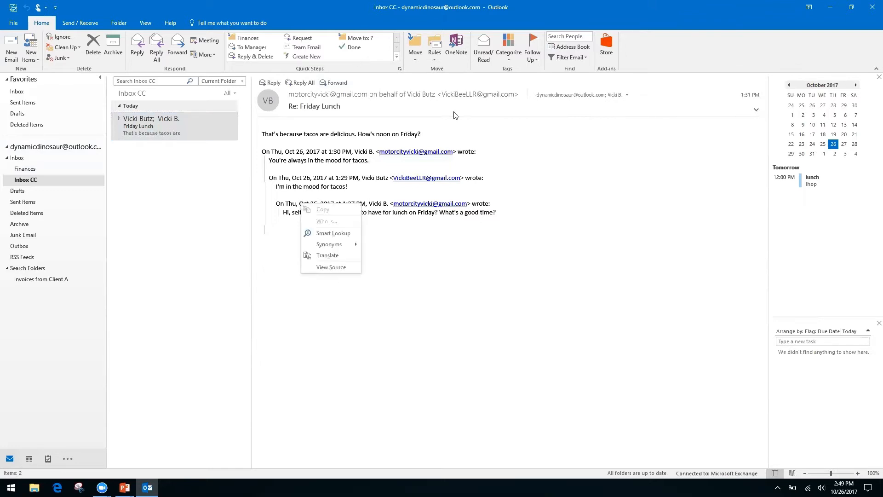
click(648, 56)
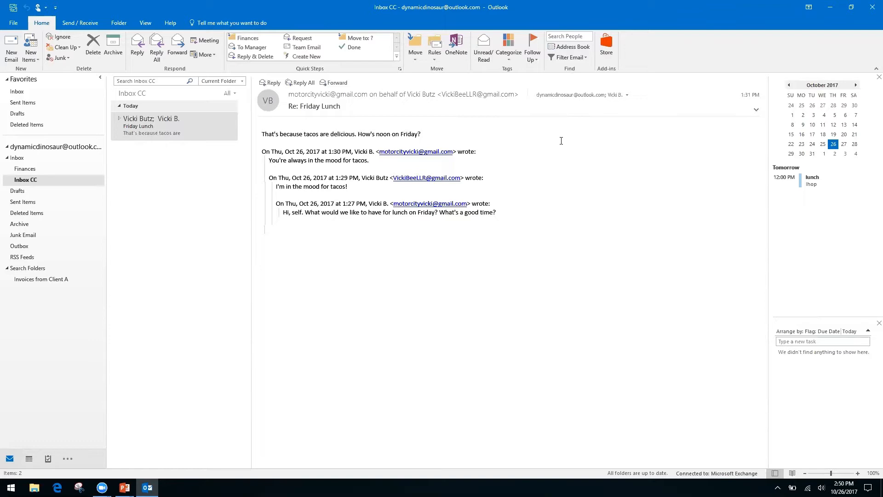
Start a new email with the subject 'Monthly Report'.
click(11, 48)
click(88, 189)
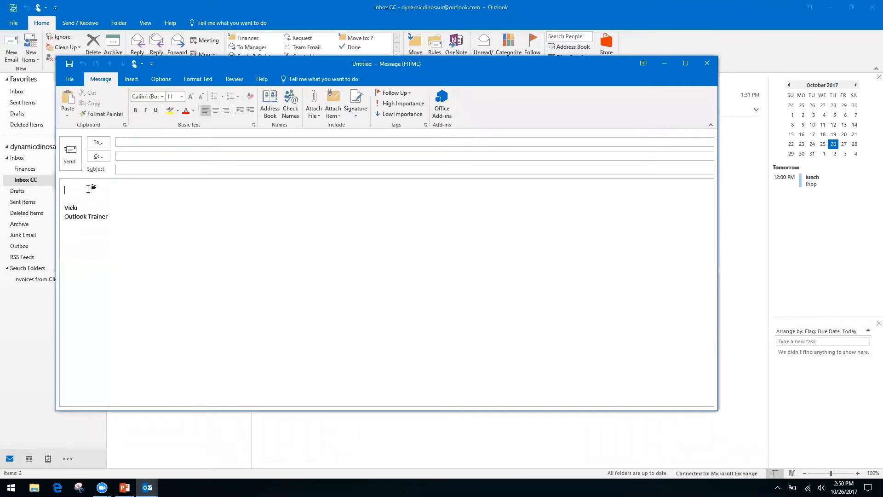
click(155, 169)
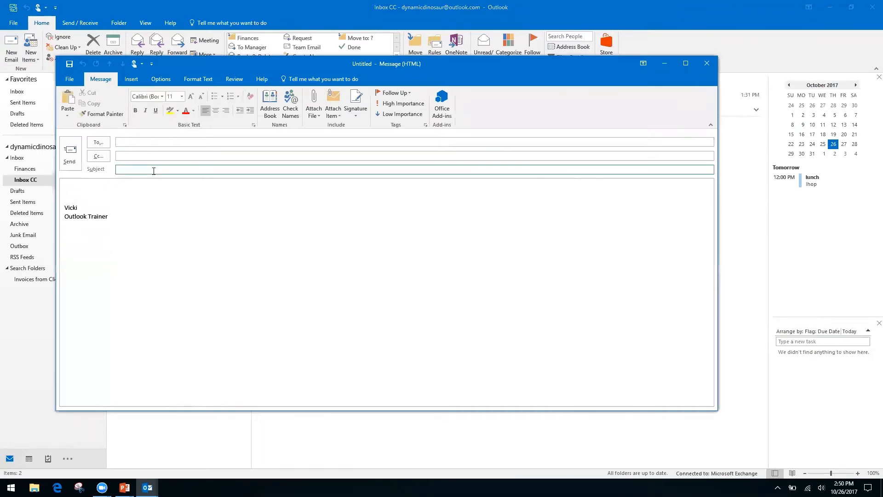
text(Monthly Report)
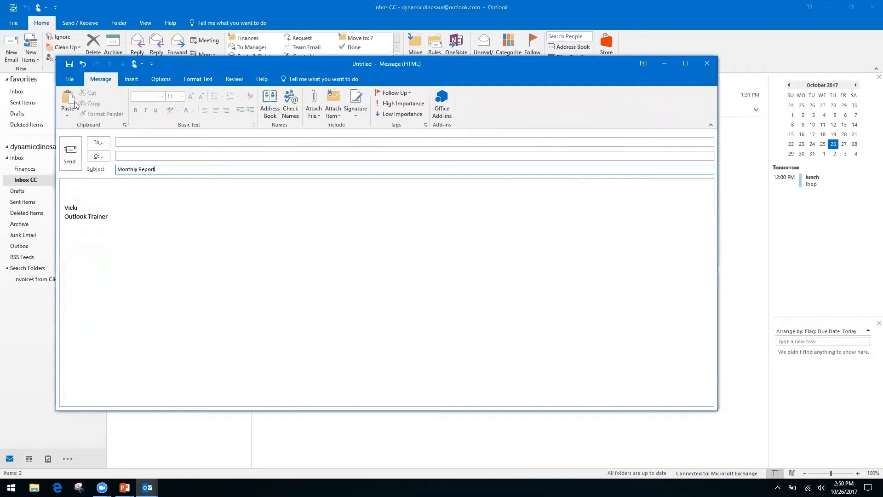
Write the body lines 'Month', 'Date' and 'Information, see spreadsheet'.
click(88, 186)
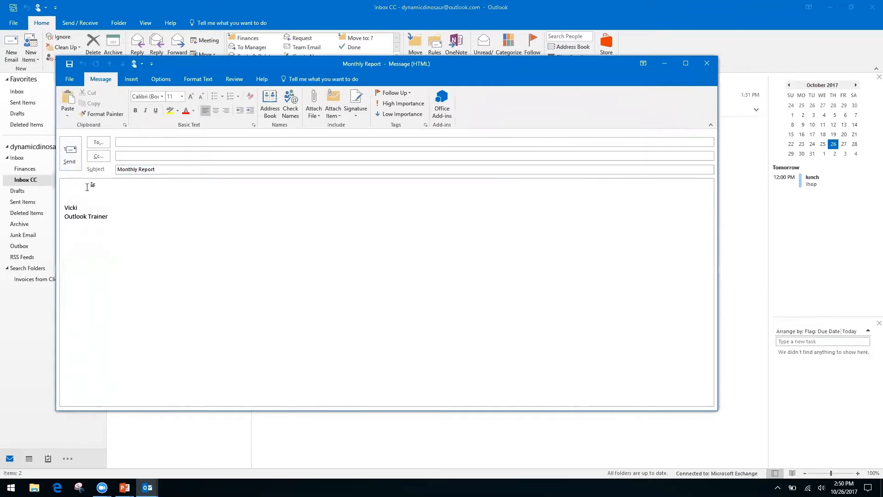
text(Month)
key(Return)
text(Date)
key(Return)
key(Return)
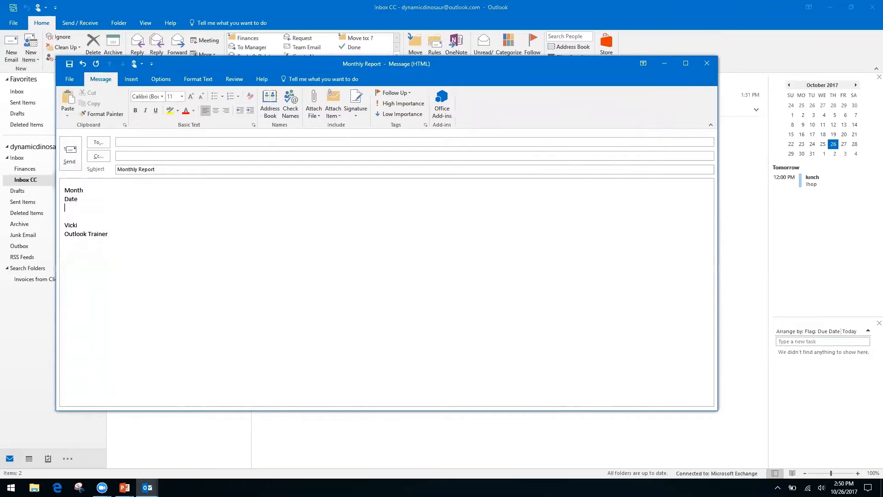
text(In)
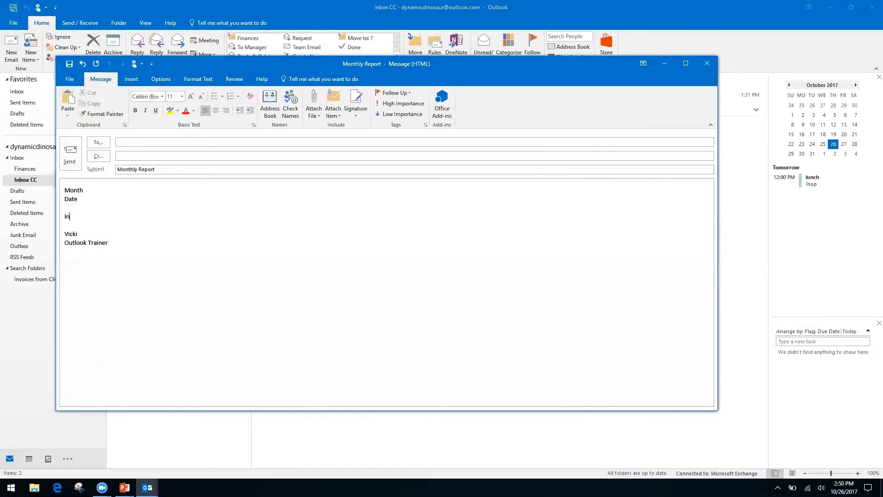
text(formation, see spreadsheet)
click(67, 80)
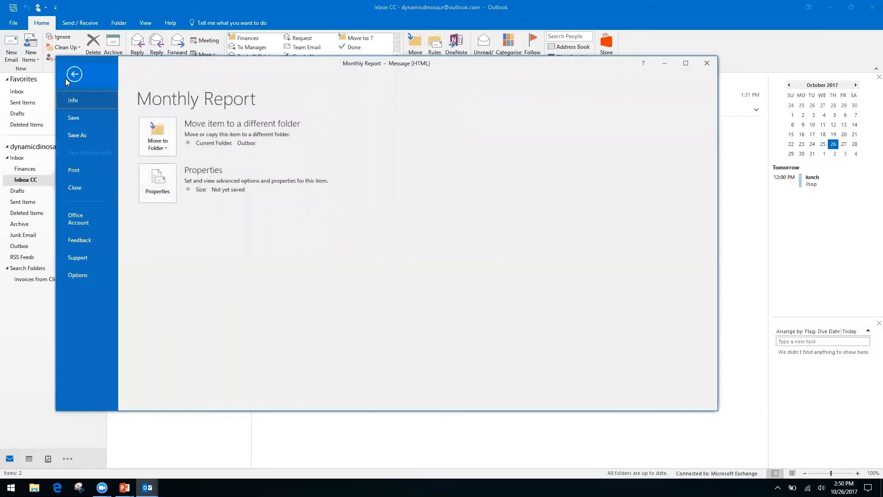
click(81, 135)
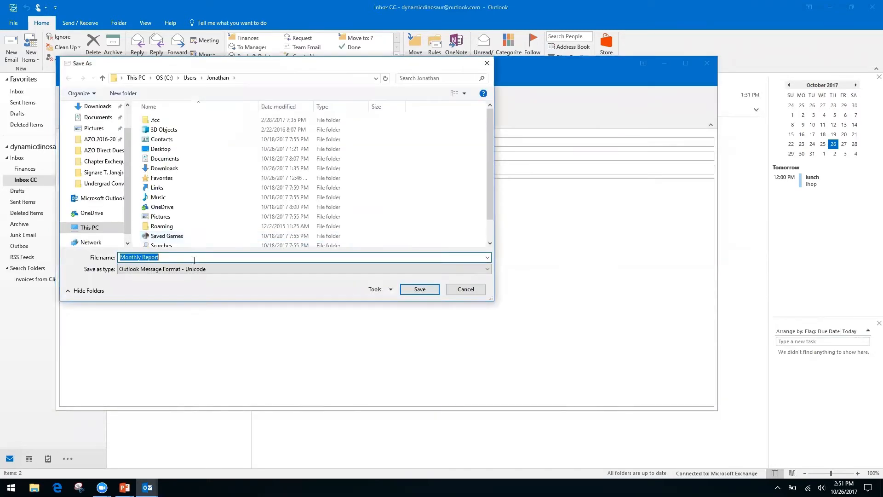
click(465, 270)
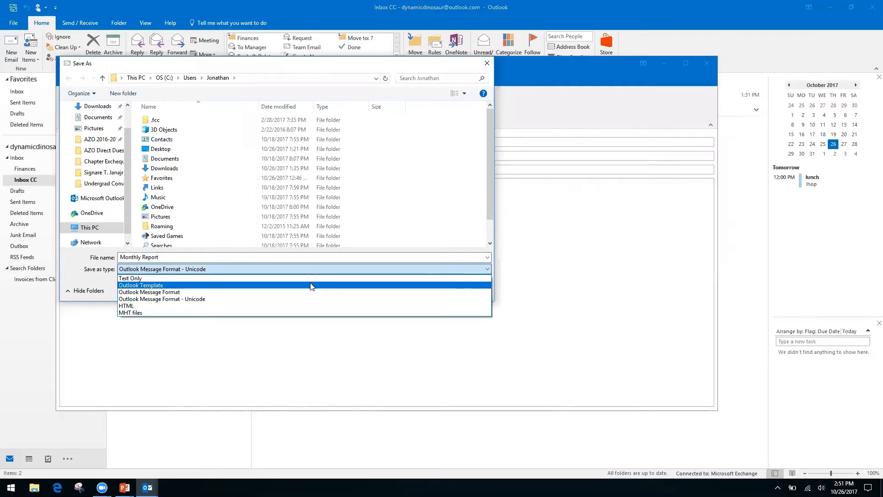
click(150, 305)
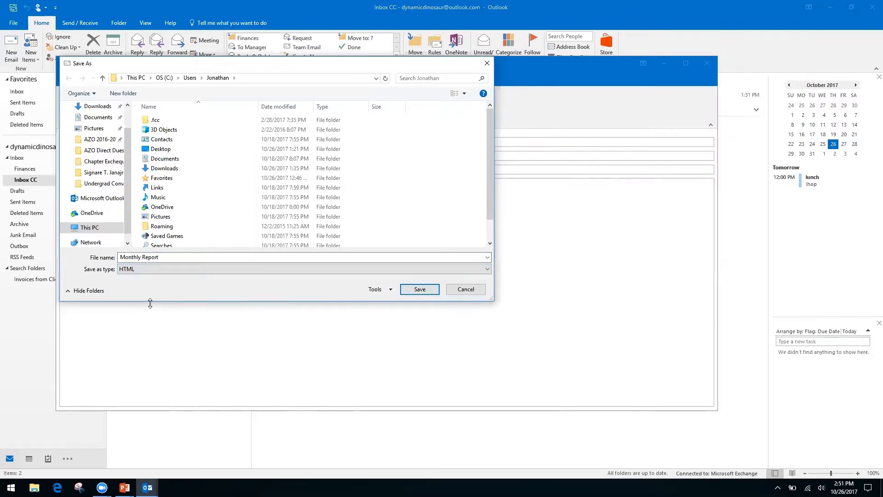
click(466, 289)
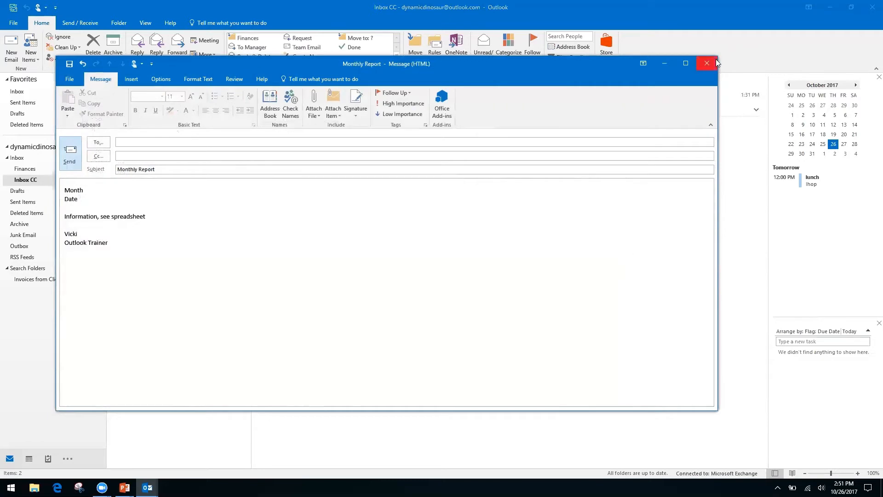
Discard the Monthly Report draft unsaved and advance the slides to 'How to Speed Up Outlook Search'.
click(706, 66)
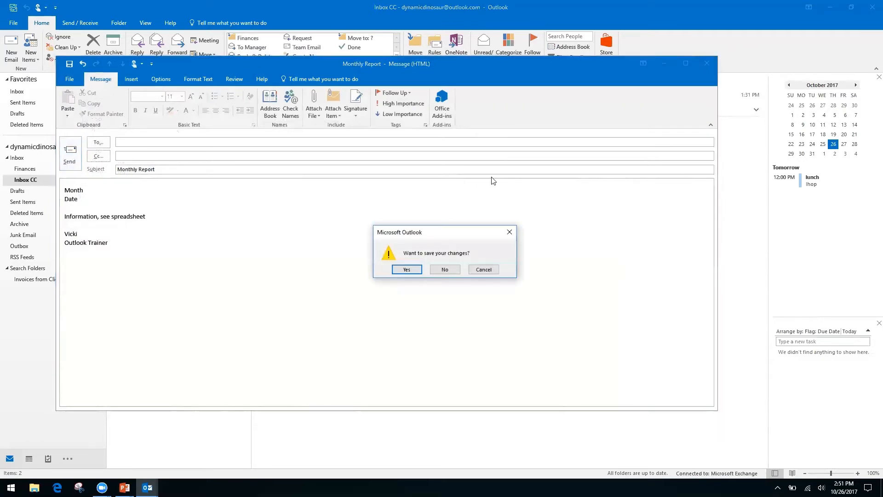
click(444, 269)
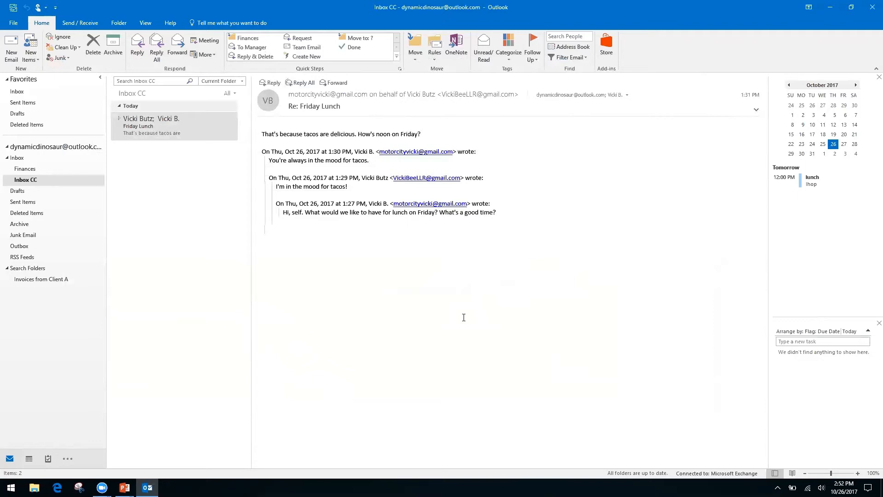
key(alt+Tab)
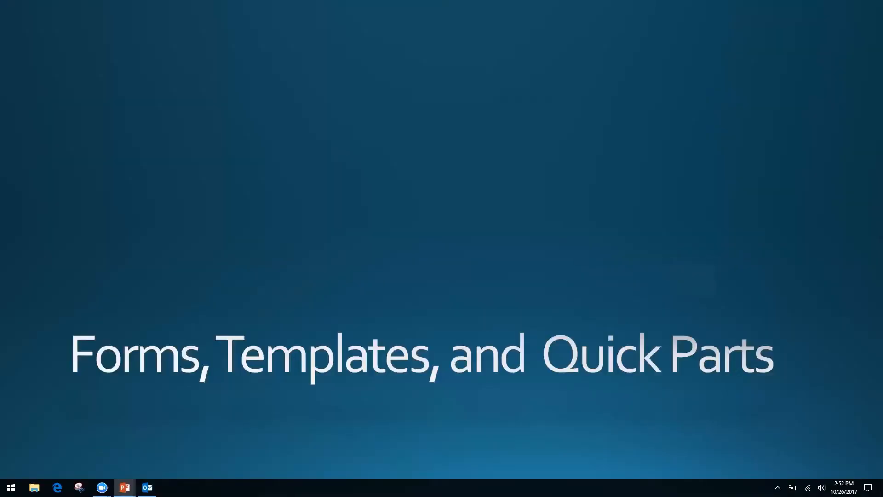
key(Right)
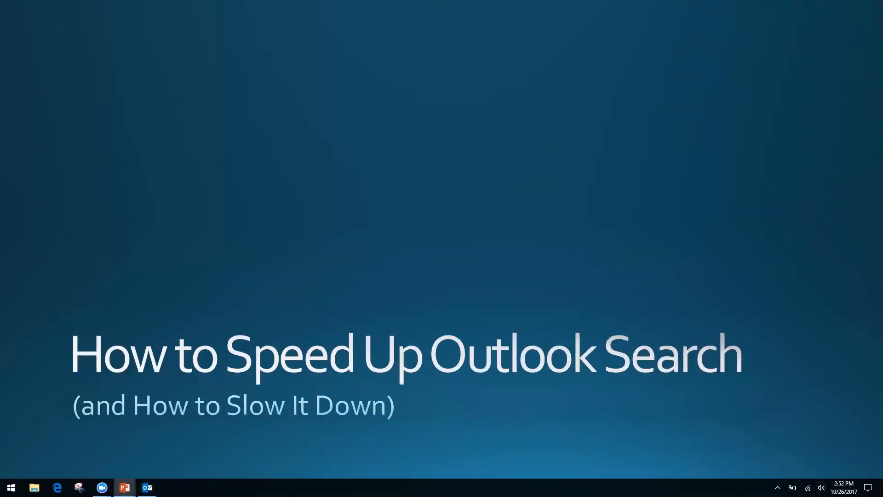